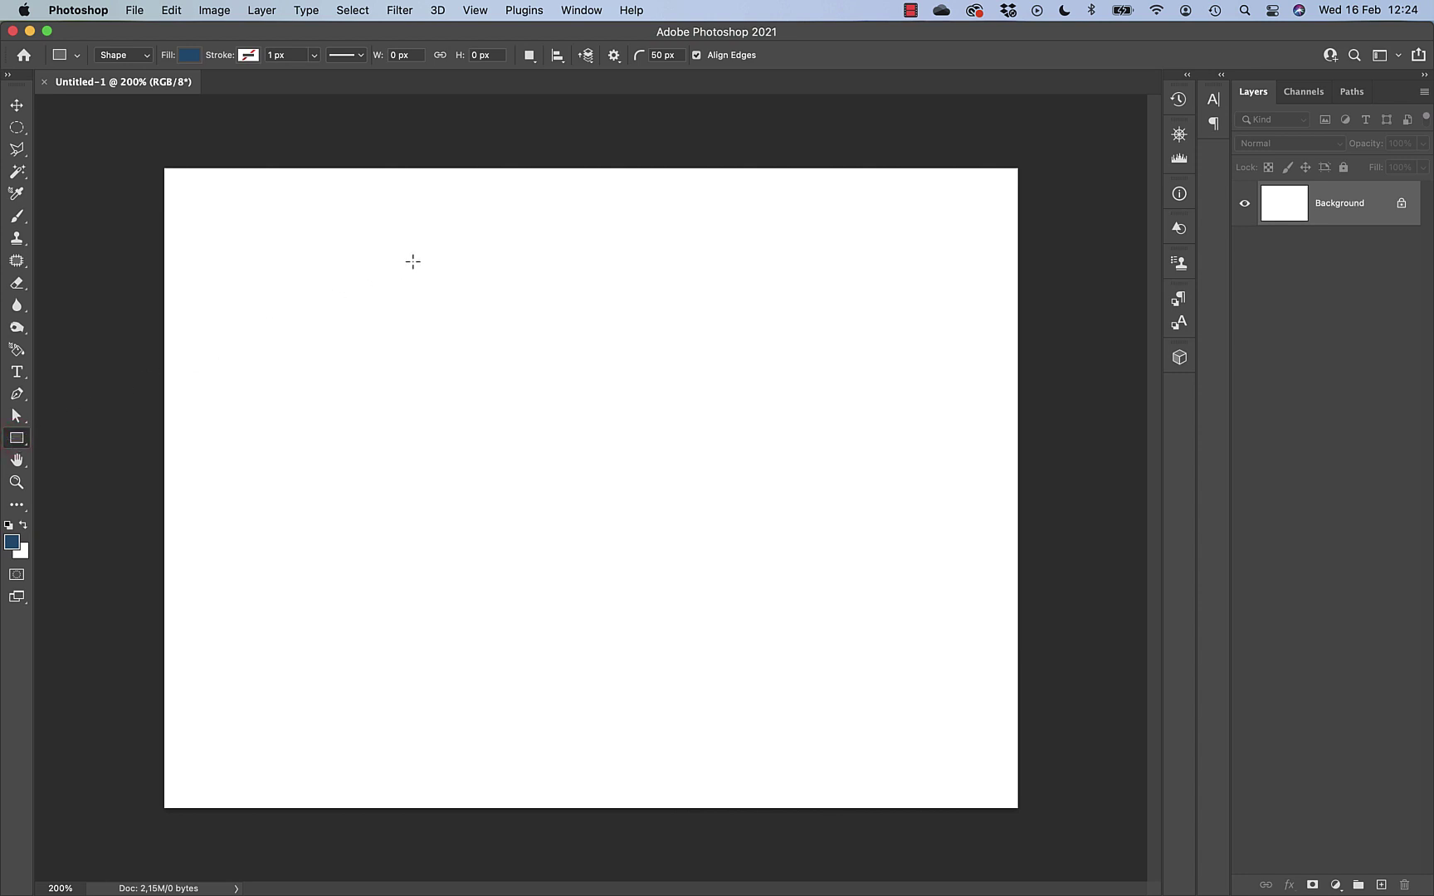
Draw a blue rounded rectangle about 35 × 30 mm with 50 px corners and move it near the middle of the canvas.
drag(421, 256, 597, 406)
click(16, 104)
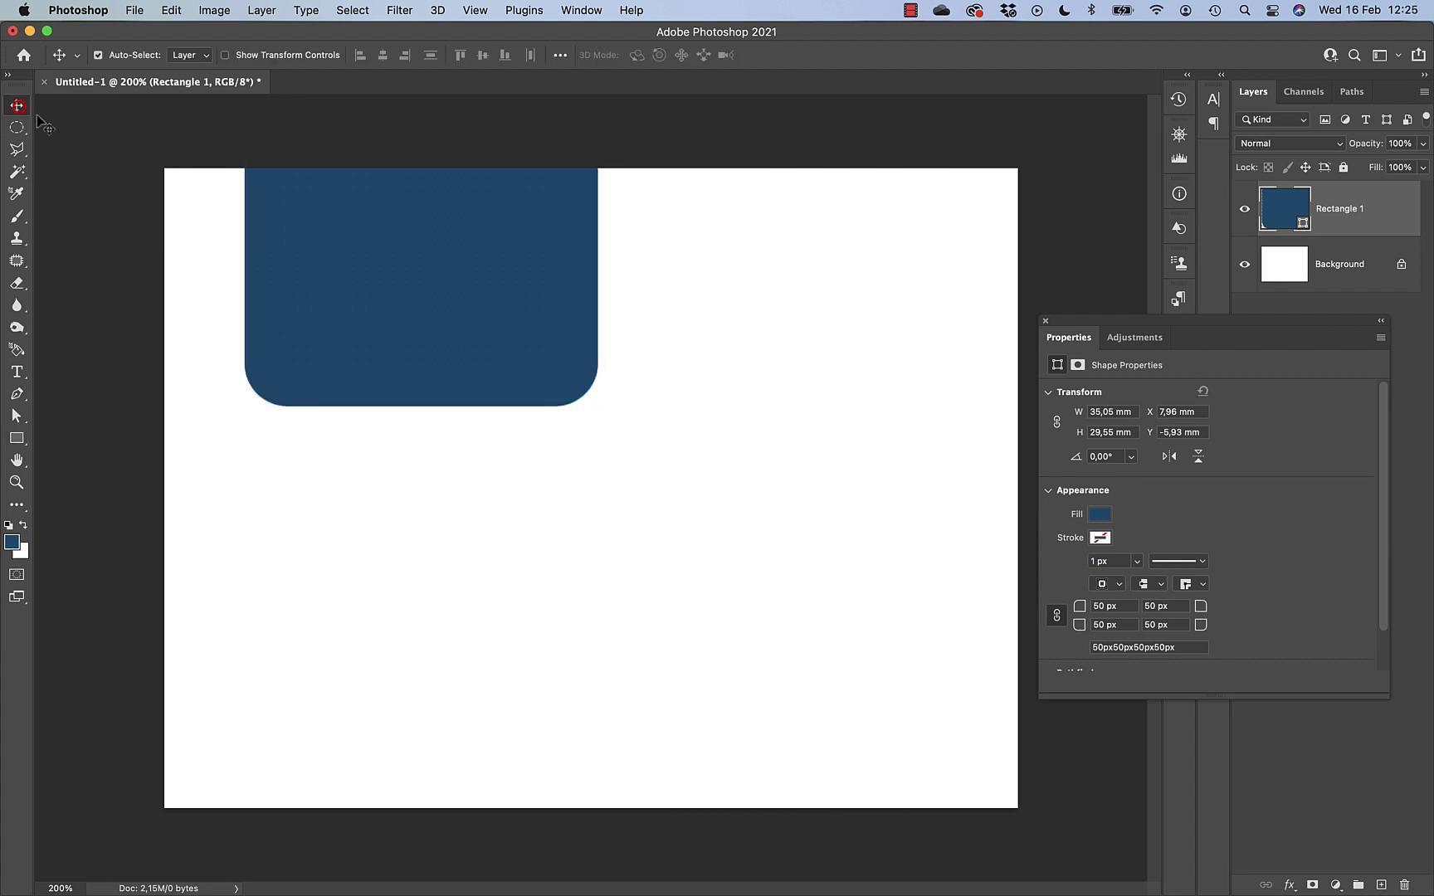
drag(509, 324, 639, 520)
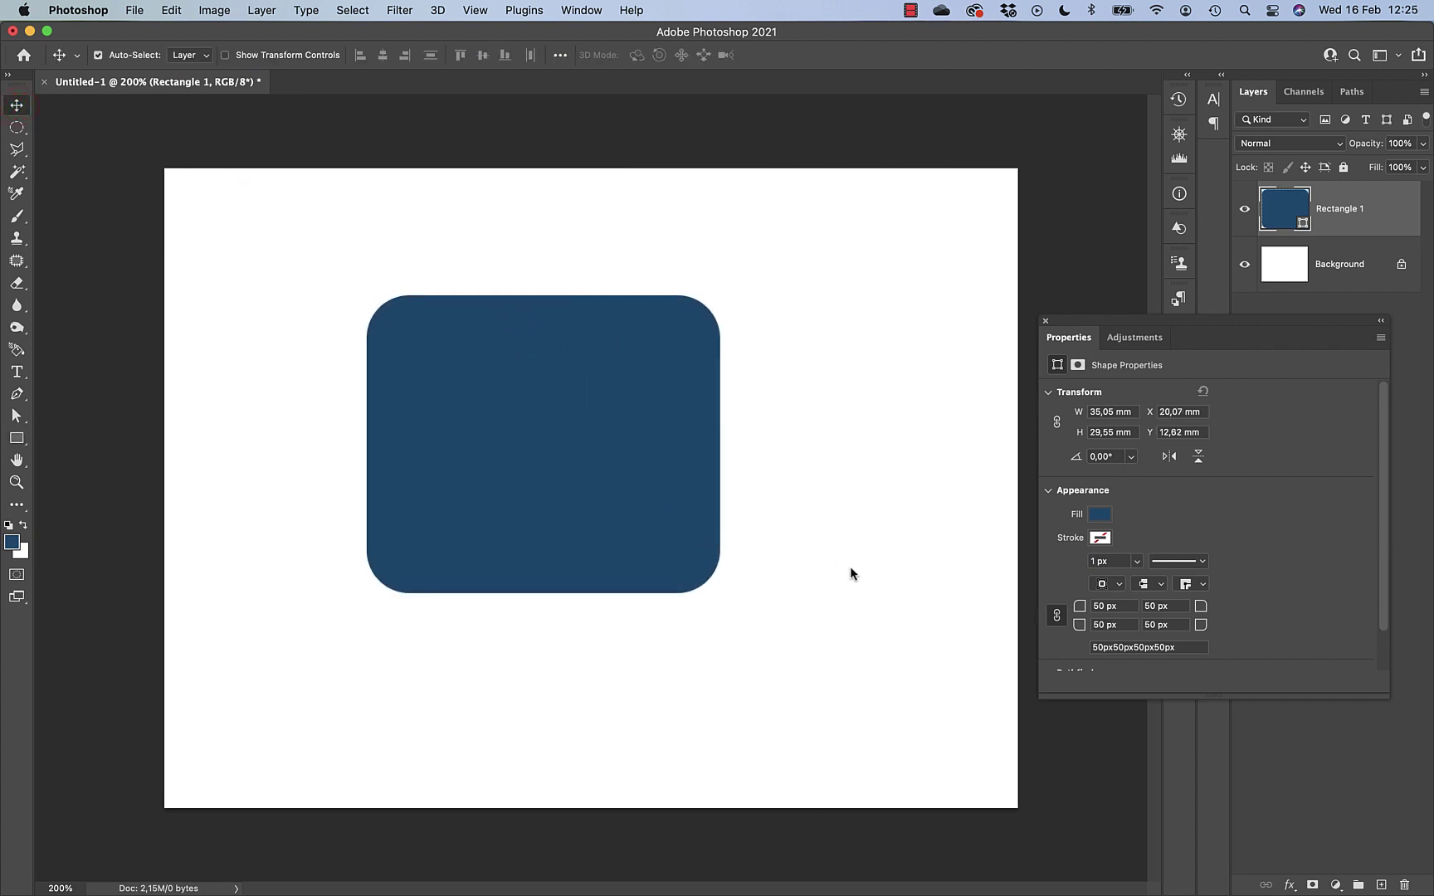
Scale the blue rectangle proportionally to about 57% and place it in the upper-left area of the canvas.
key(super+t)
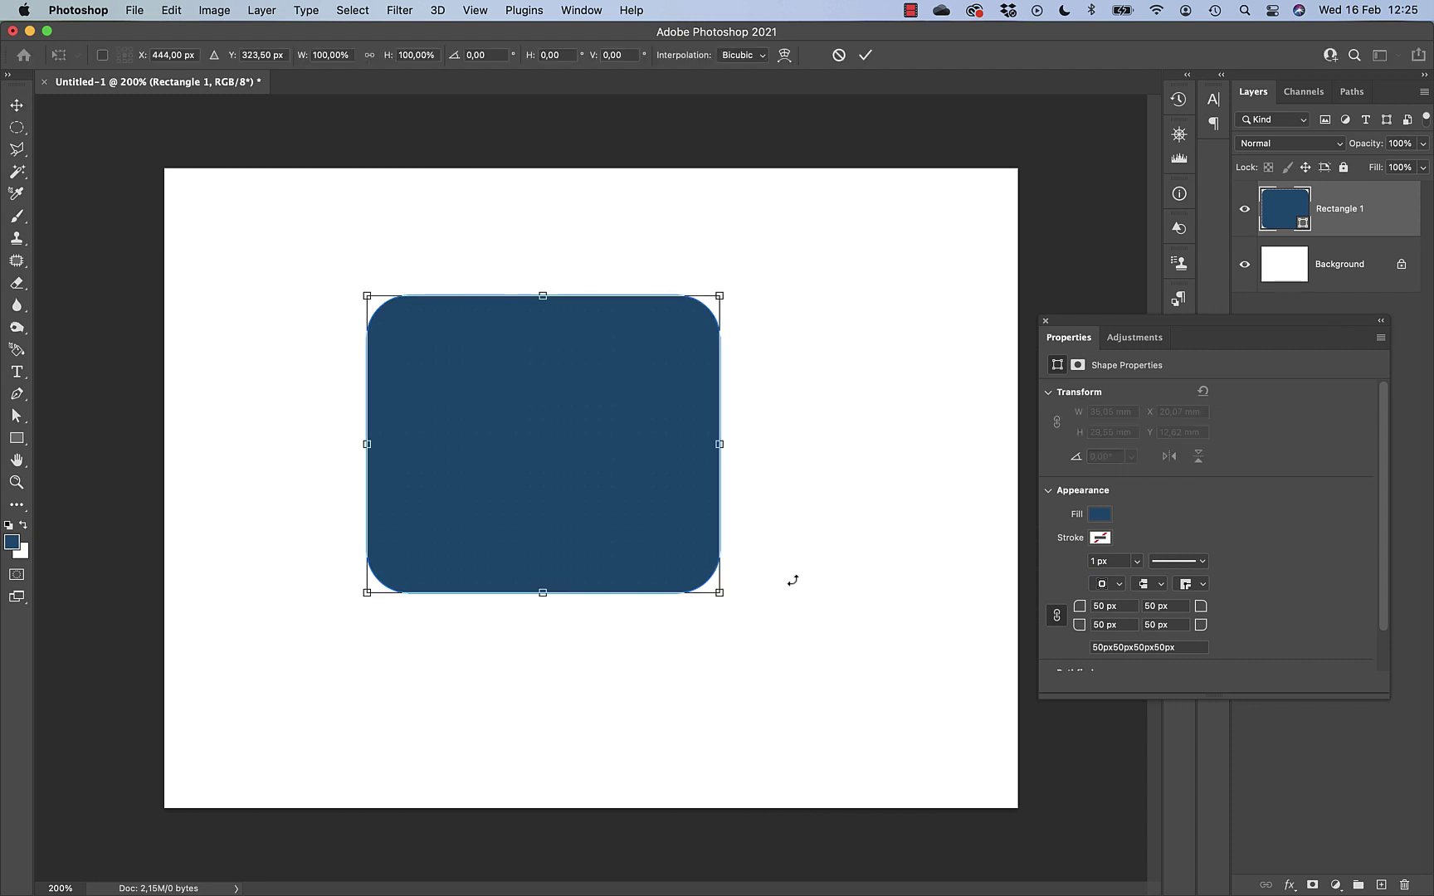
drag(720, 592, 569, 466)
drag(467, 407, 361, 324)
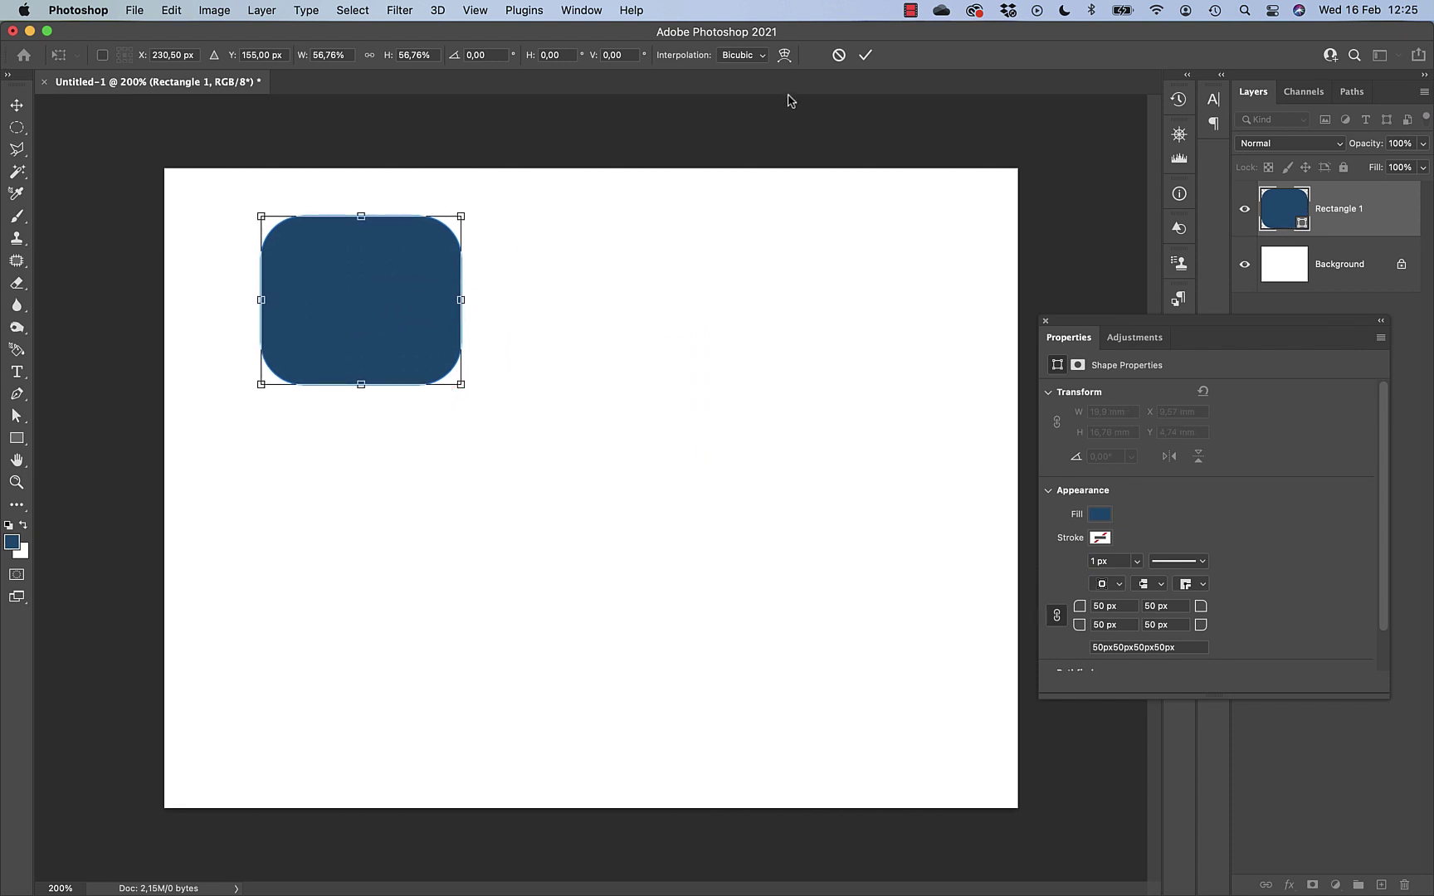
click(863, 54)
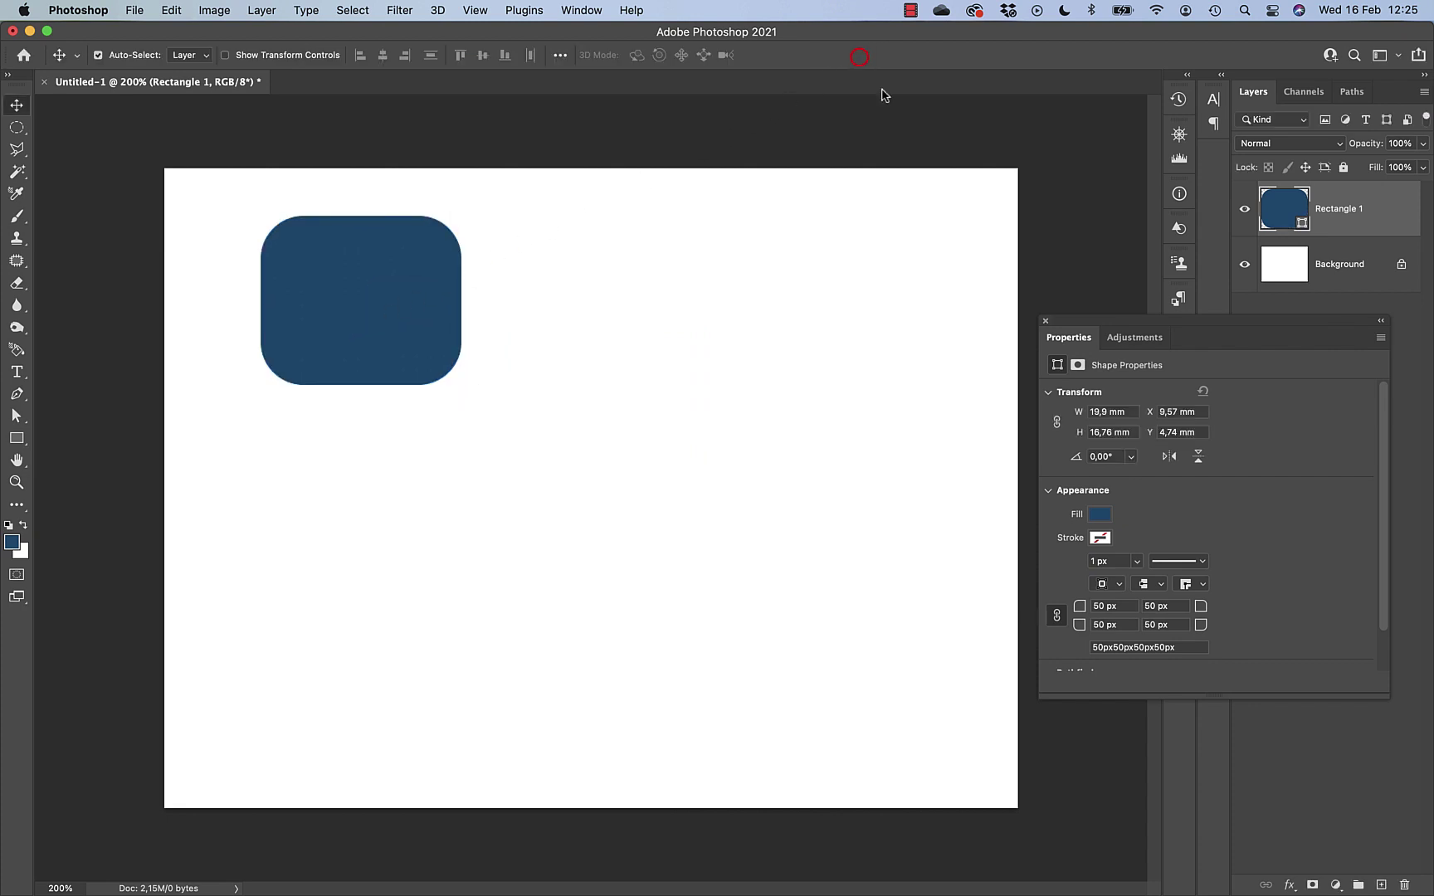
click(1051, 324)
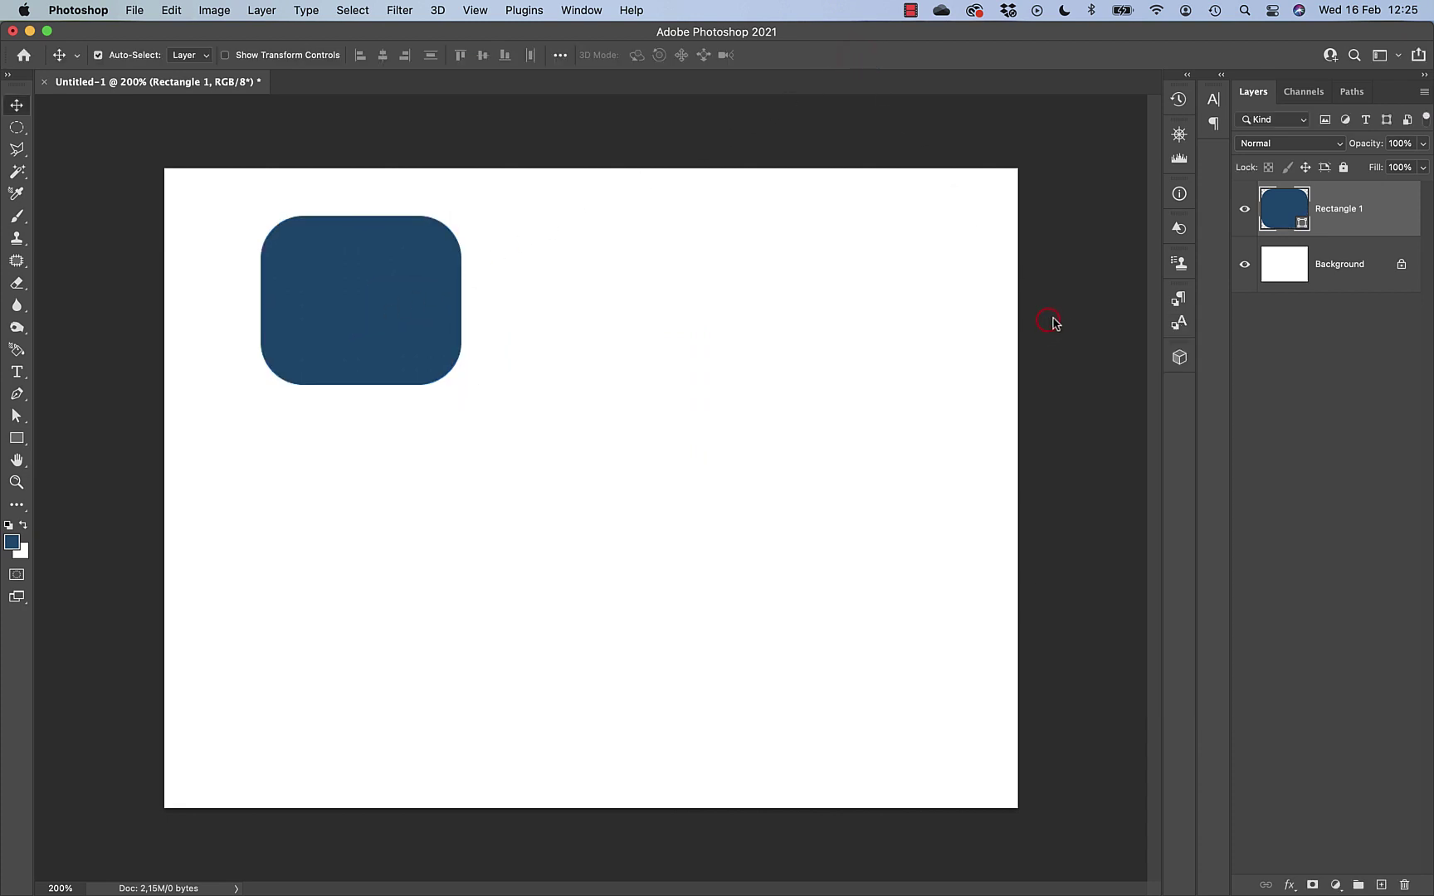
Inspect the rectangle's fill colour without altering it, and convert the Rectangle 1 layer to a smart object.
double_click(1299, 224)
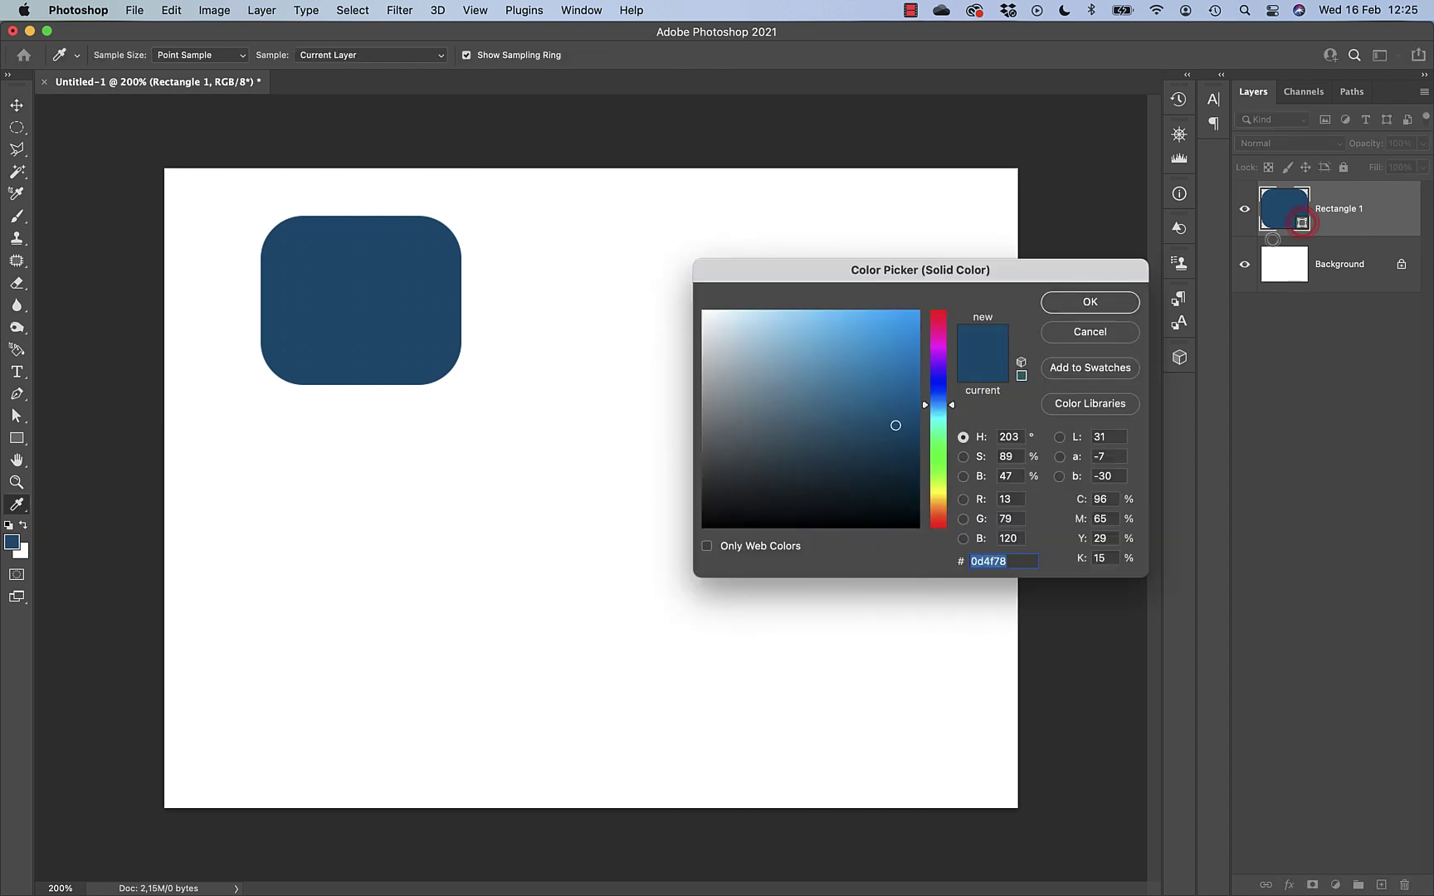
click(1090, 332)
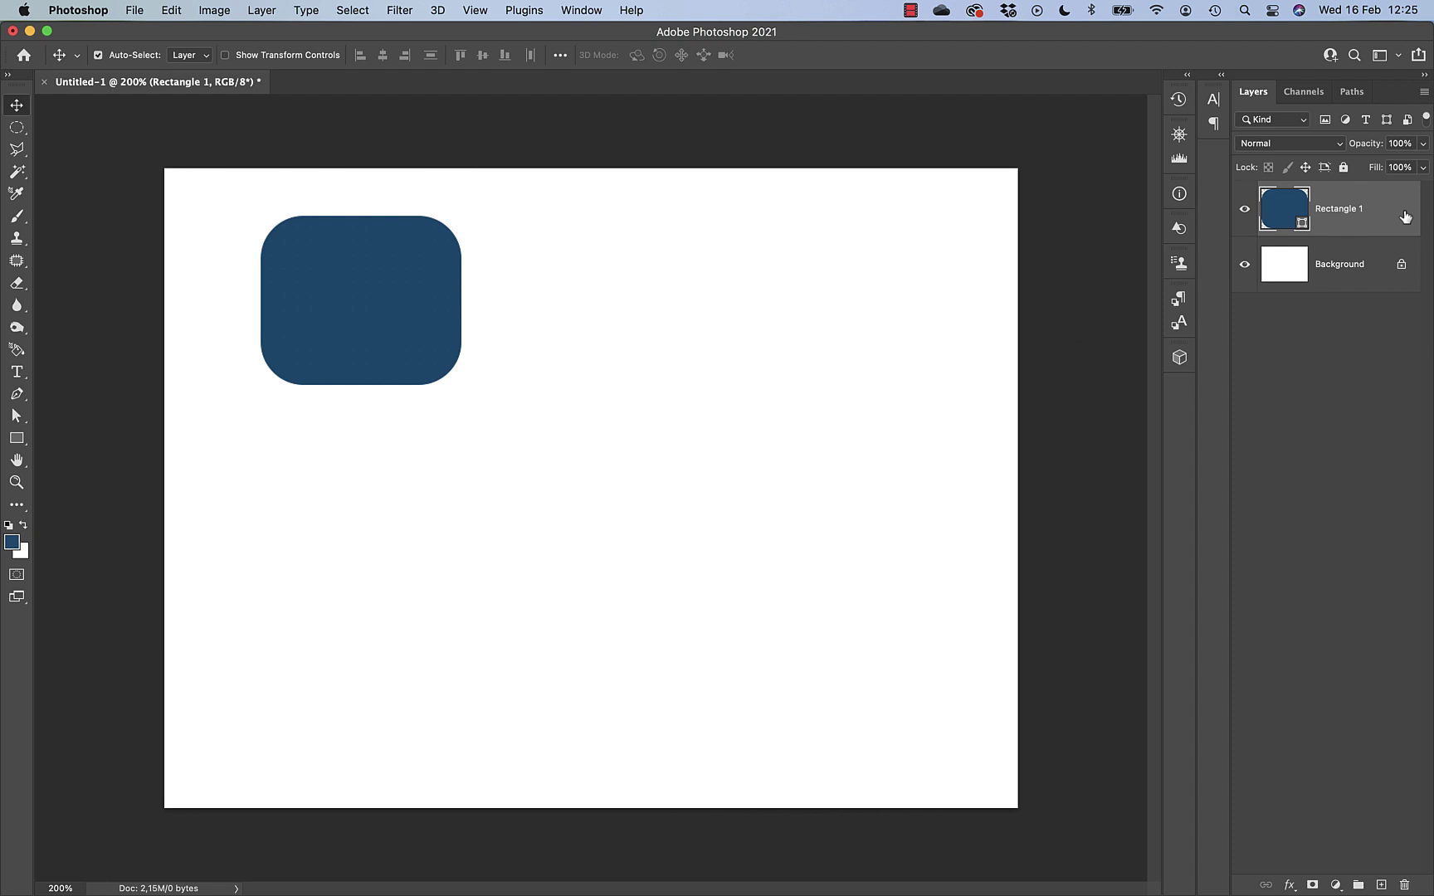
right_click(1404, 217)
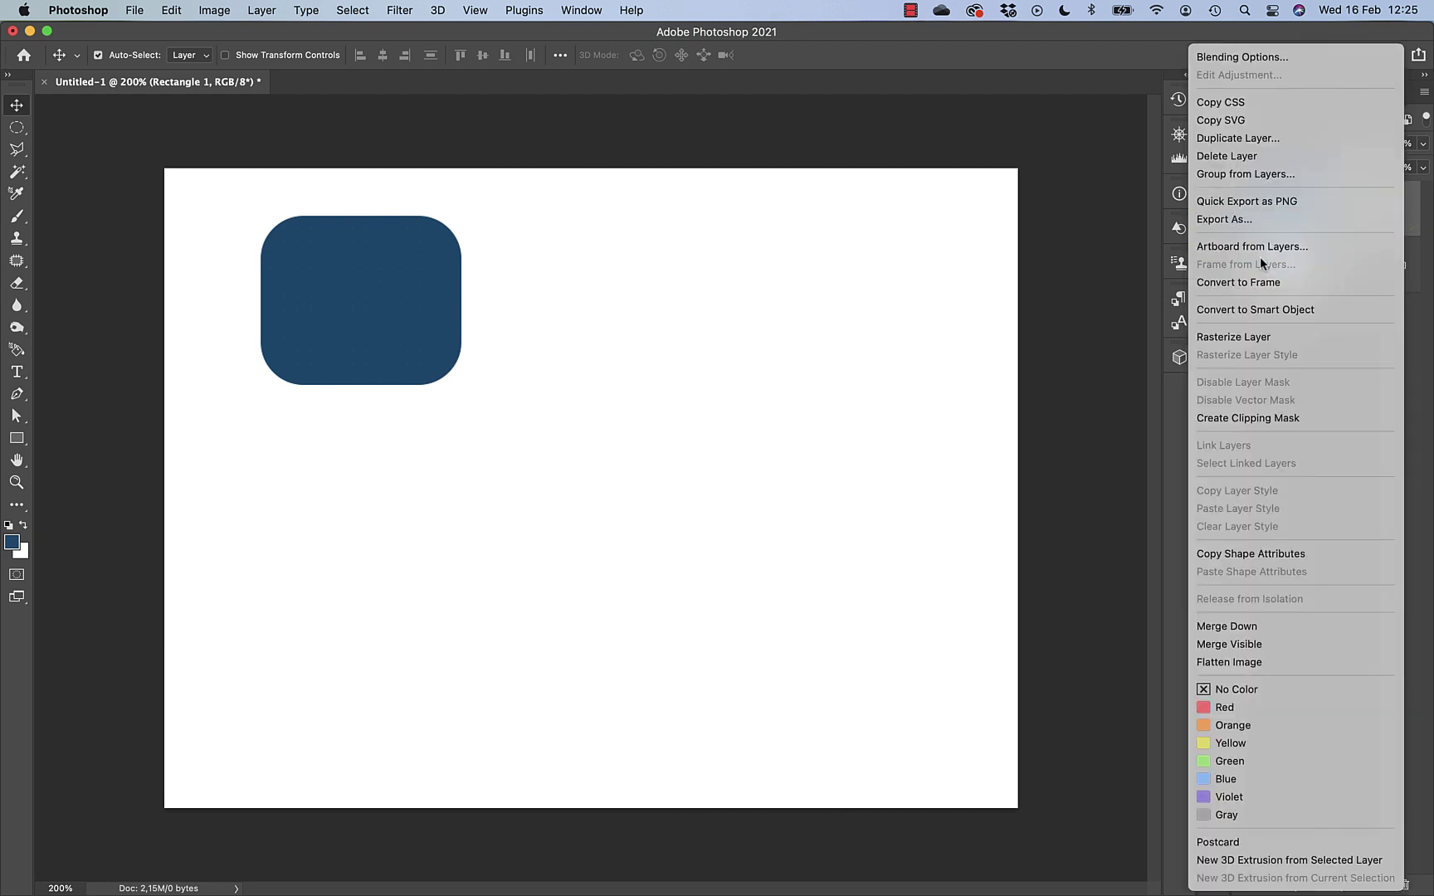
click(1255, 310)
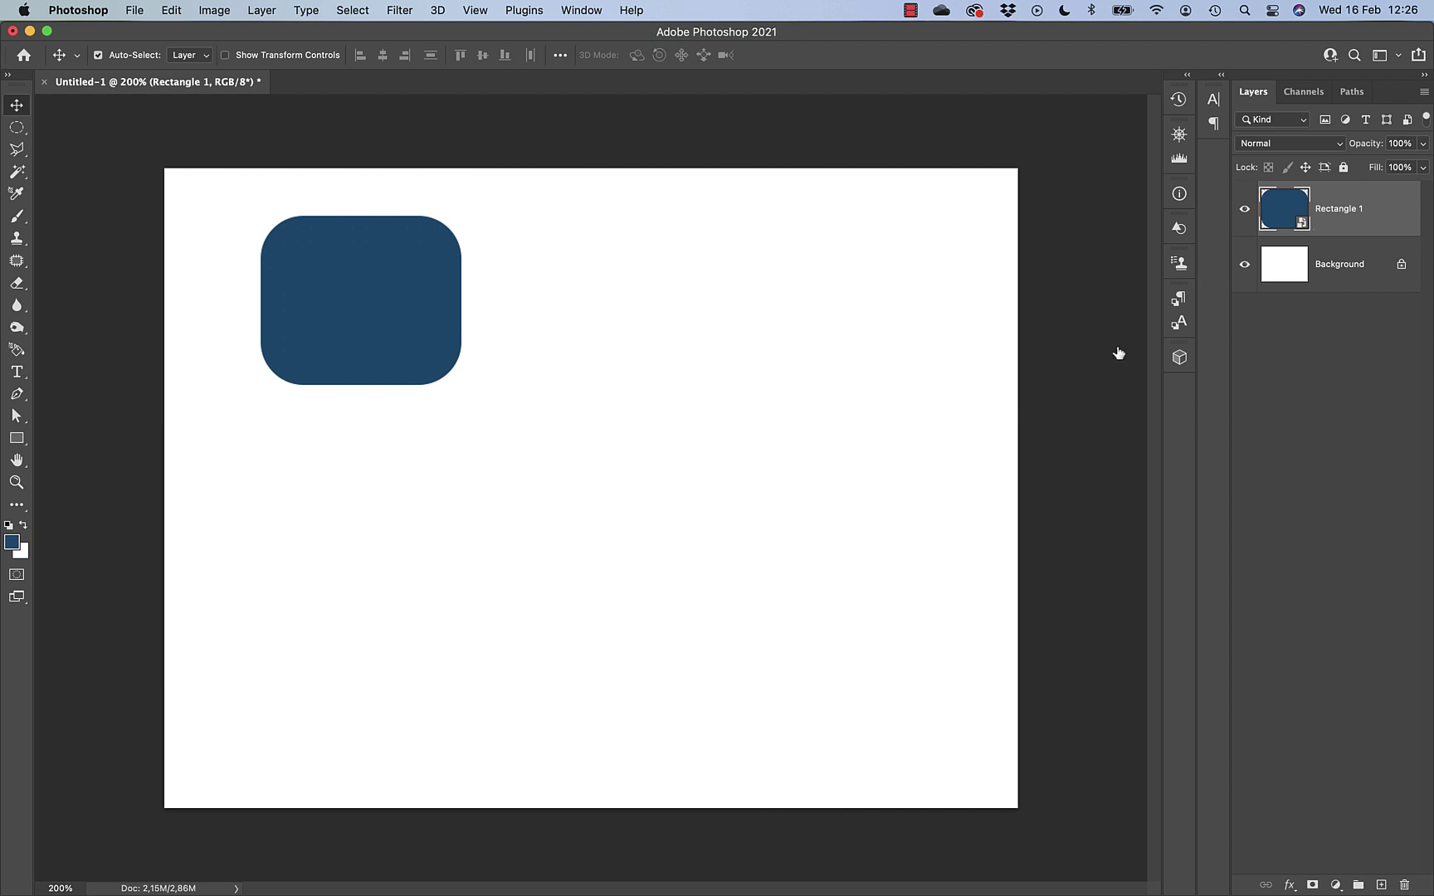
Open the Rectangle 1 smart object, recolour its shape to green #387630, and save and close its contents.
double_click(1302, 225)
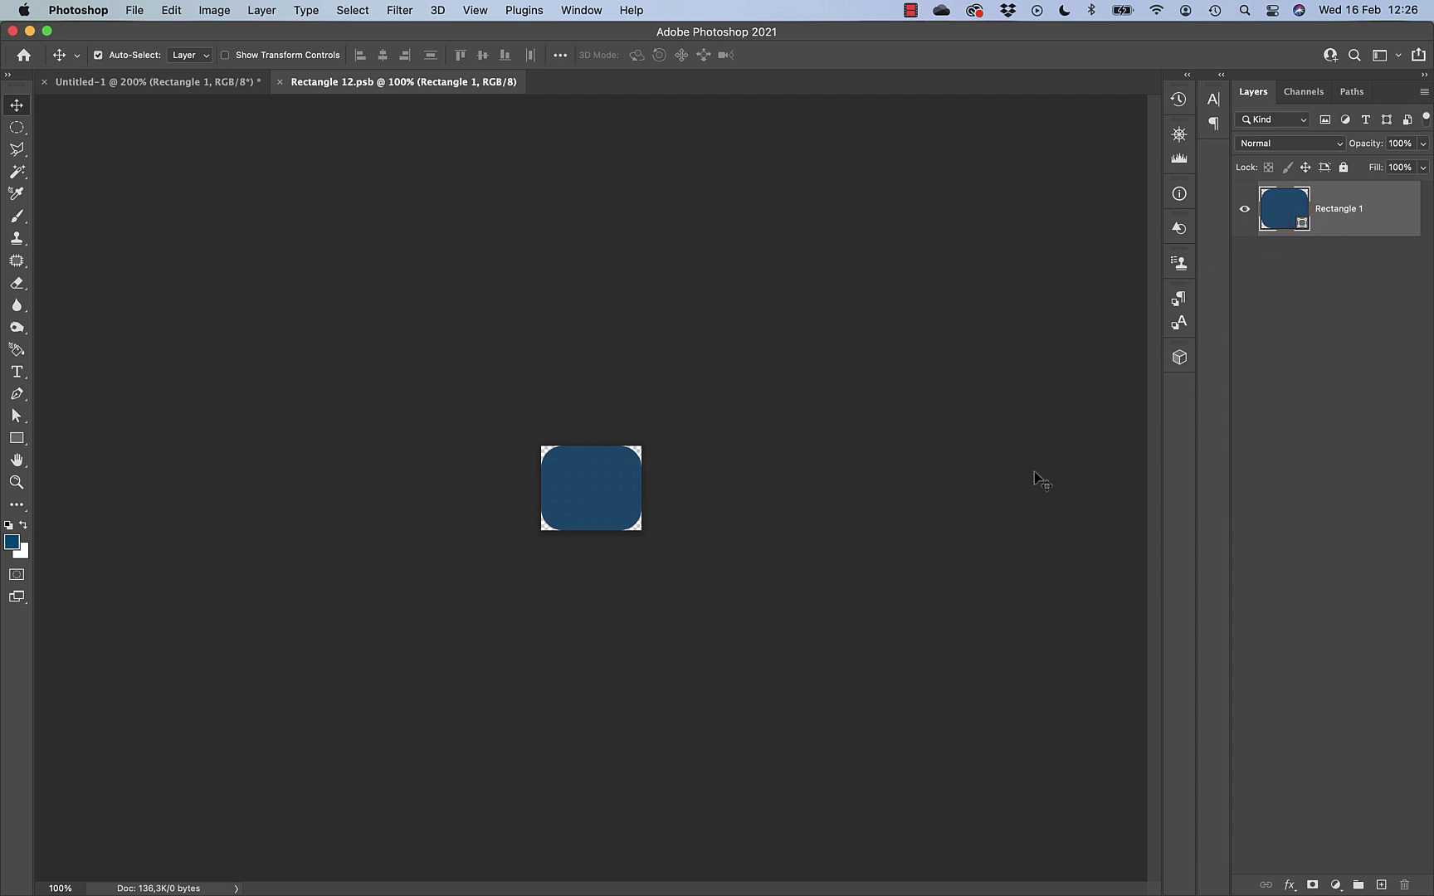
double_click(1301, 226)
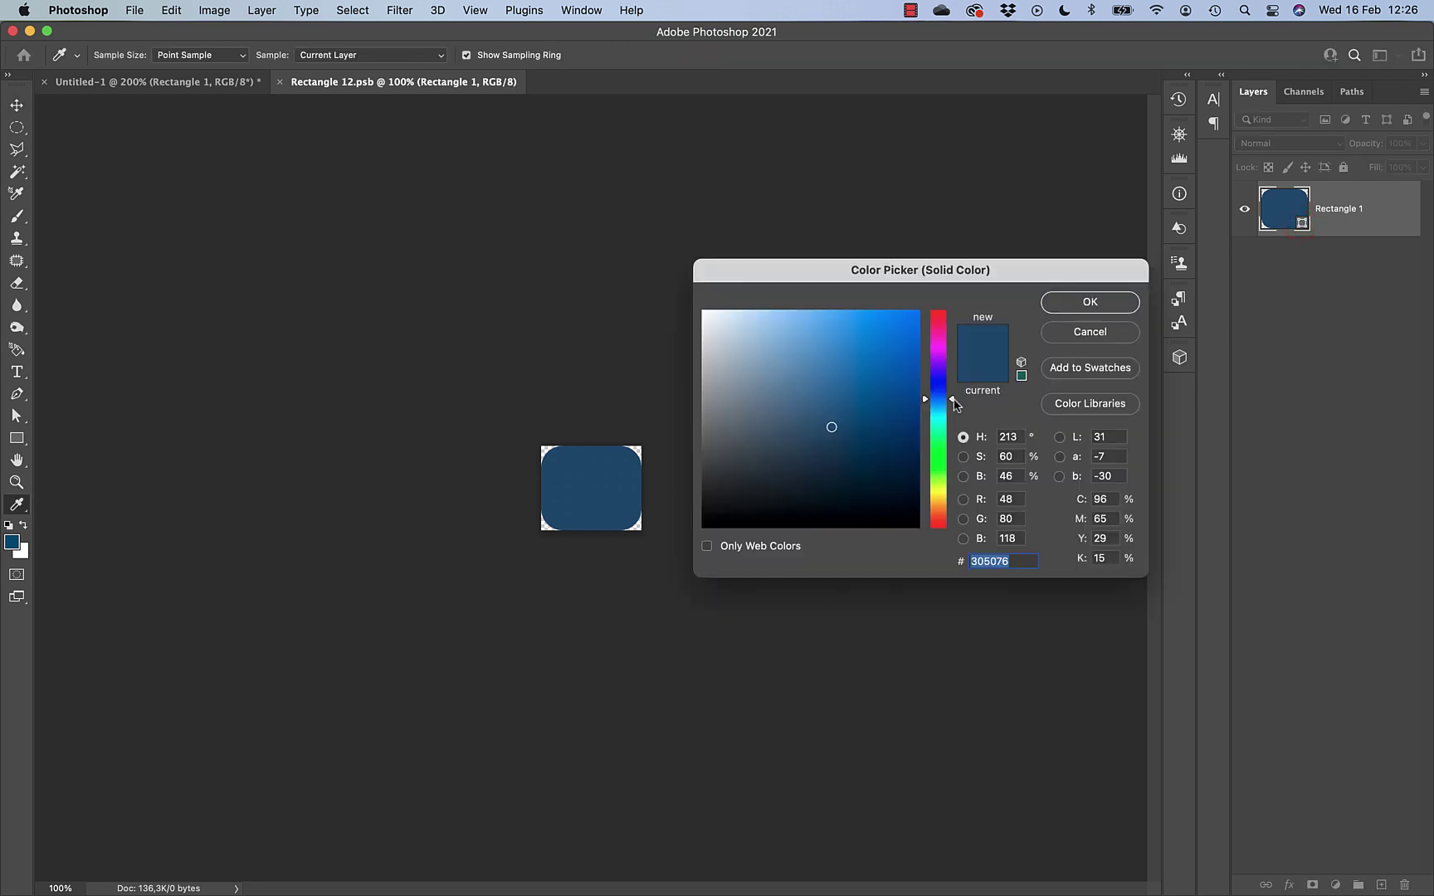
drag(954, 403, 954, 460)
click(1070, 304)
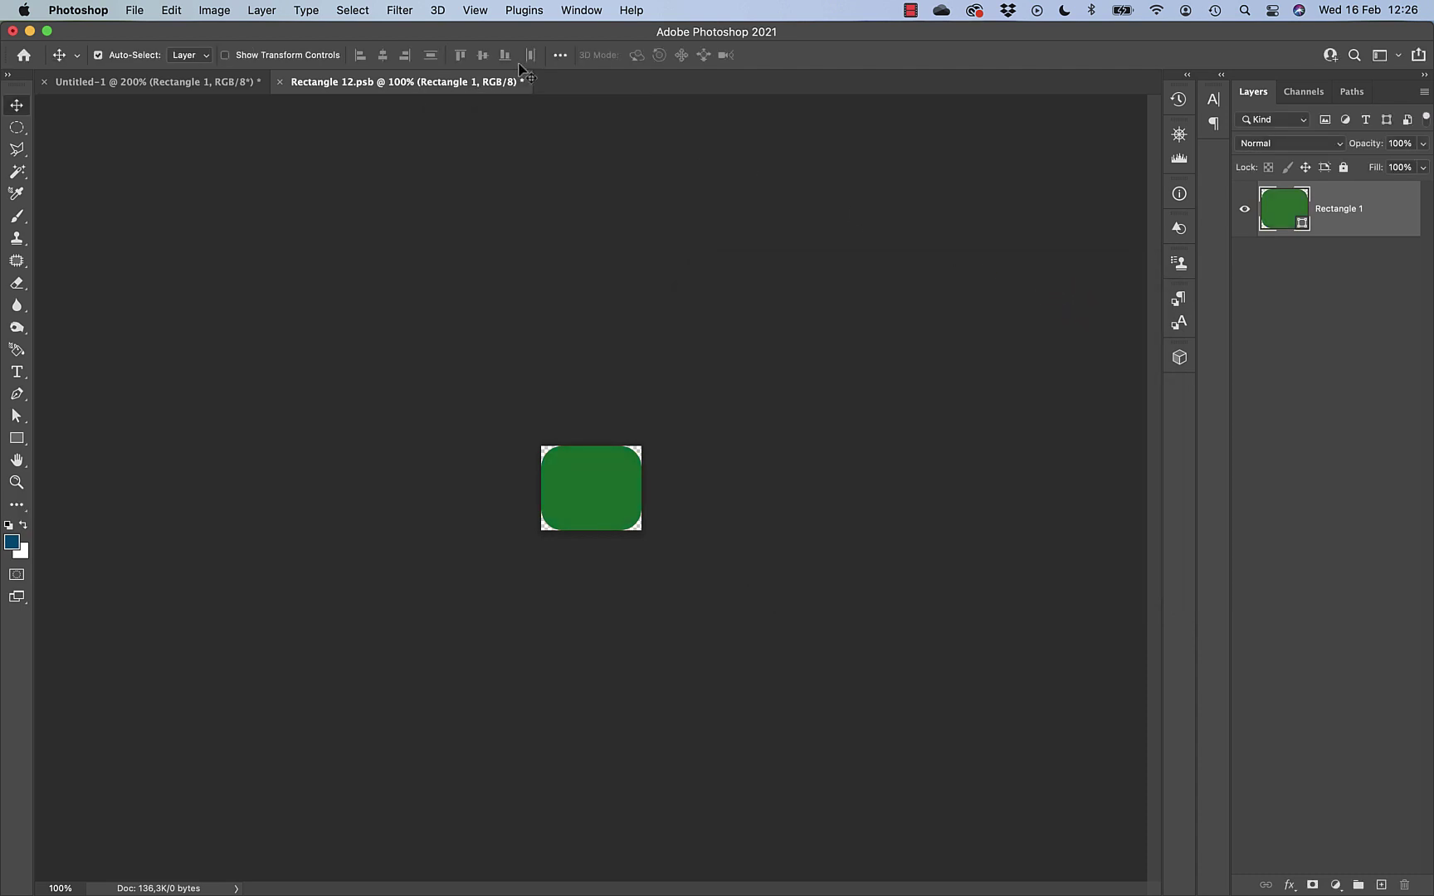
click(280, 82)
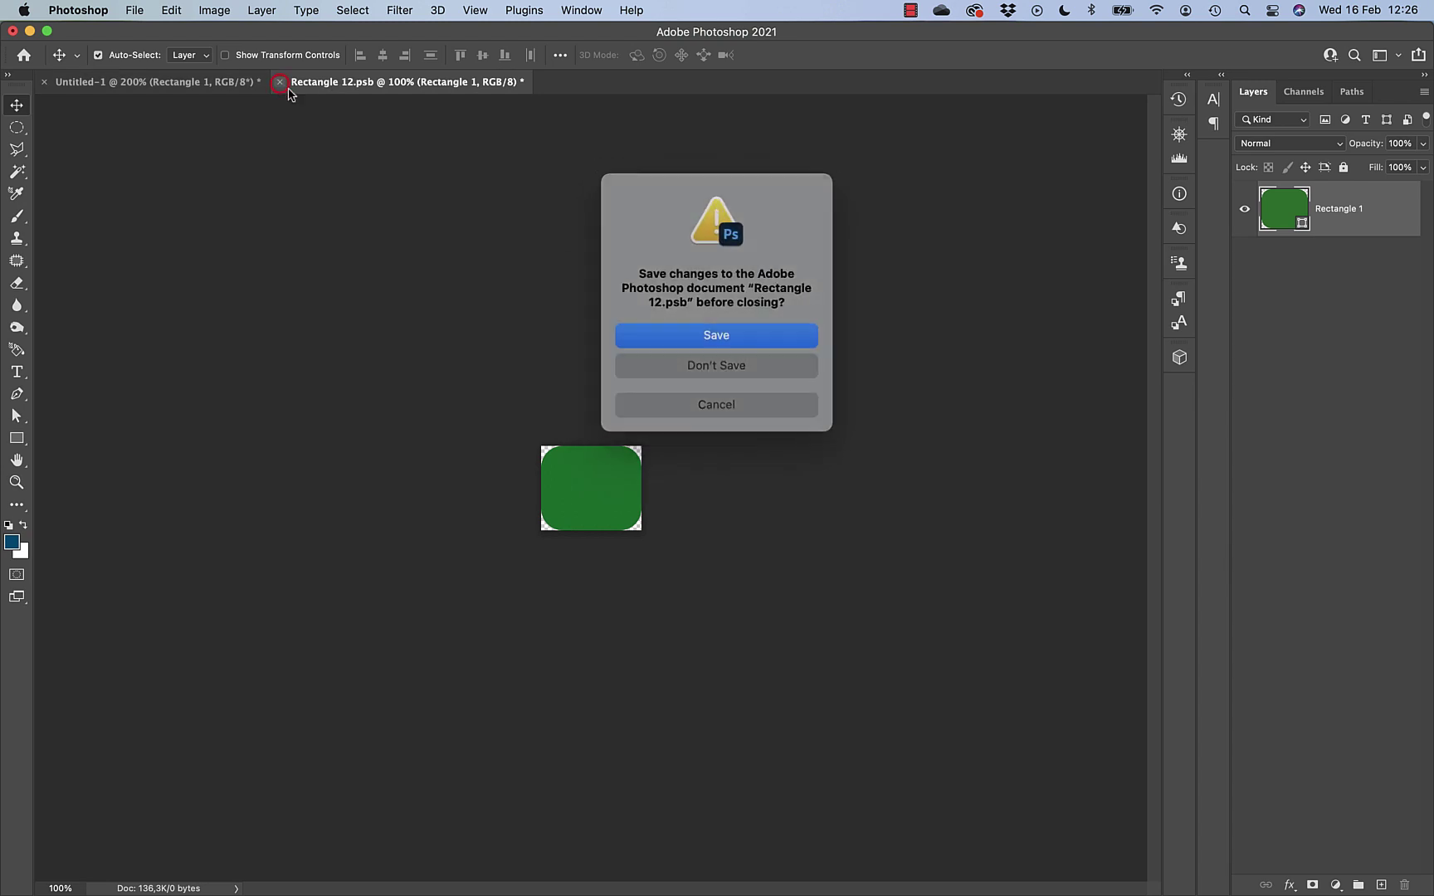
click(717, 333)
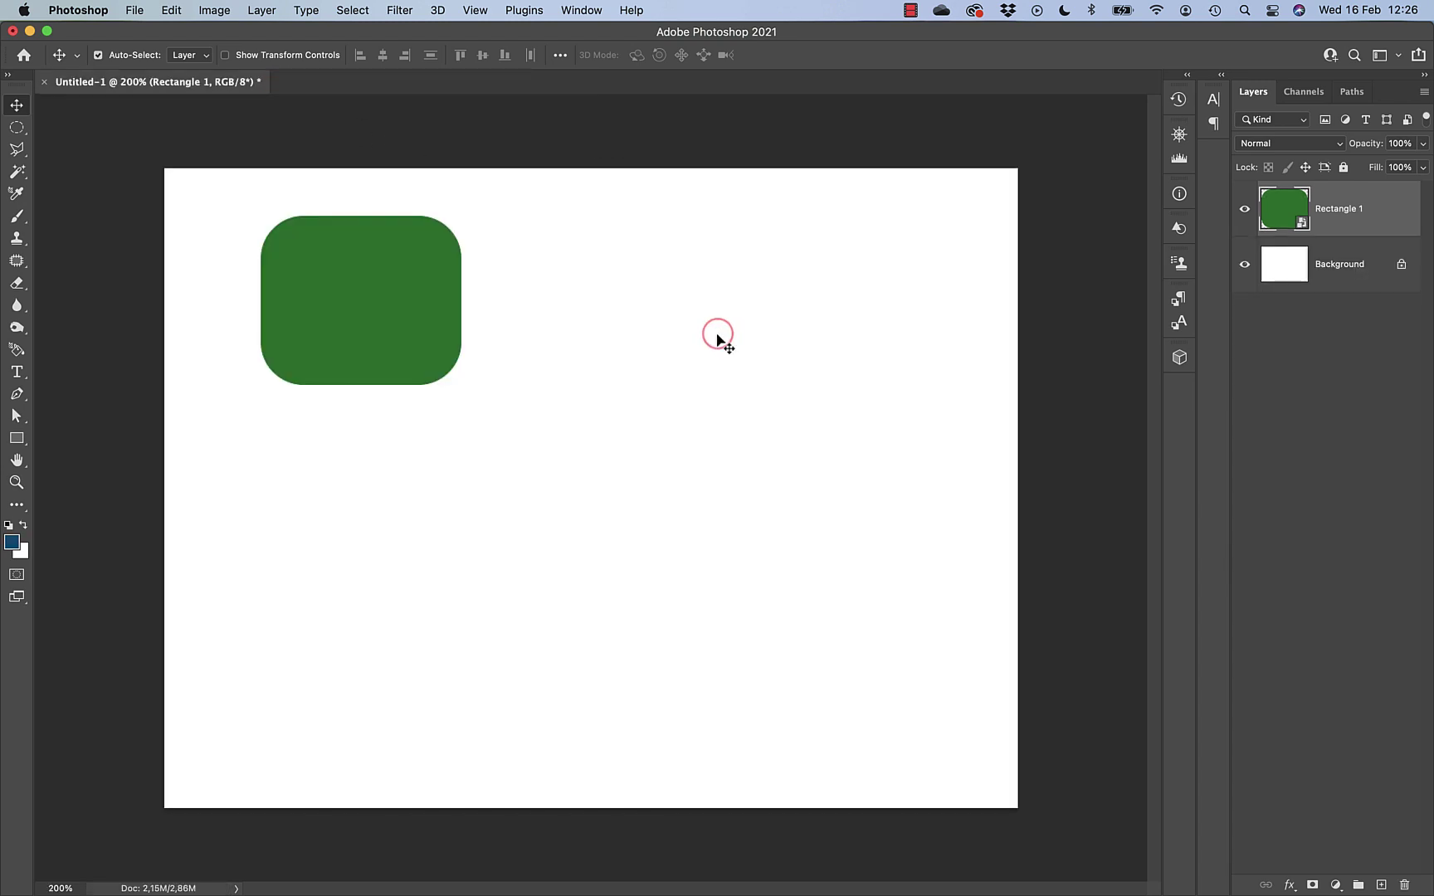
Reposition the green rectangle near the canvas's upper-left corner and place a duplicate of it to its right.
drag(396, 327, 917, 313)
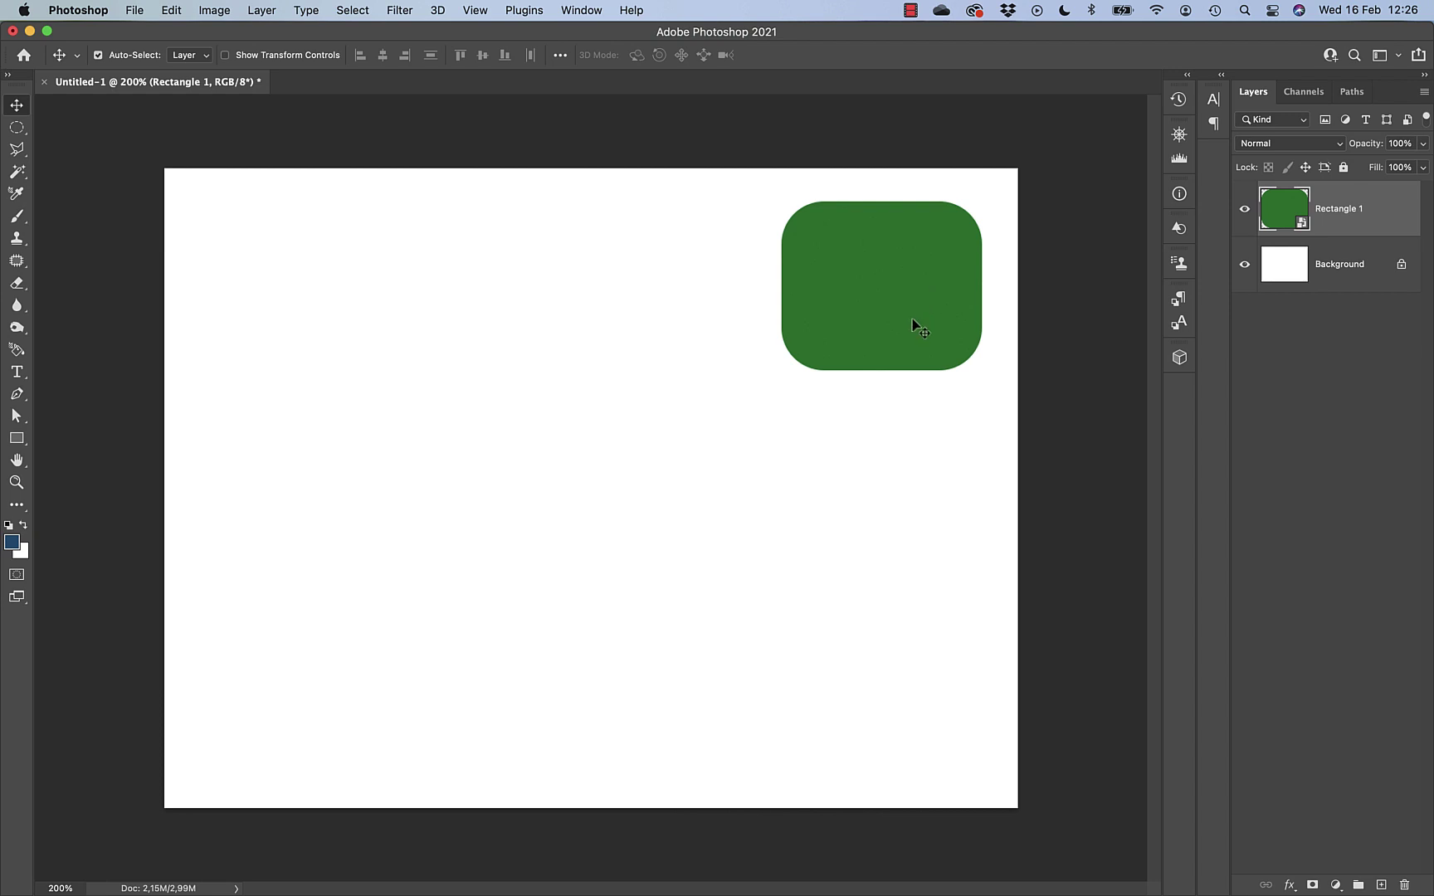
drag(899, 290, 328, 289)
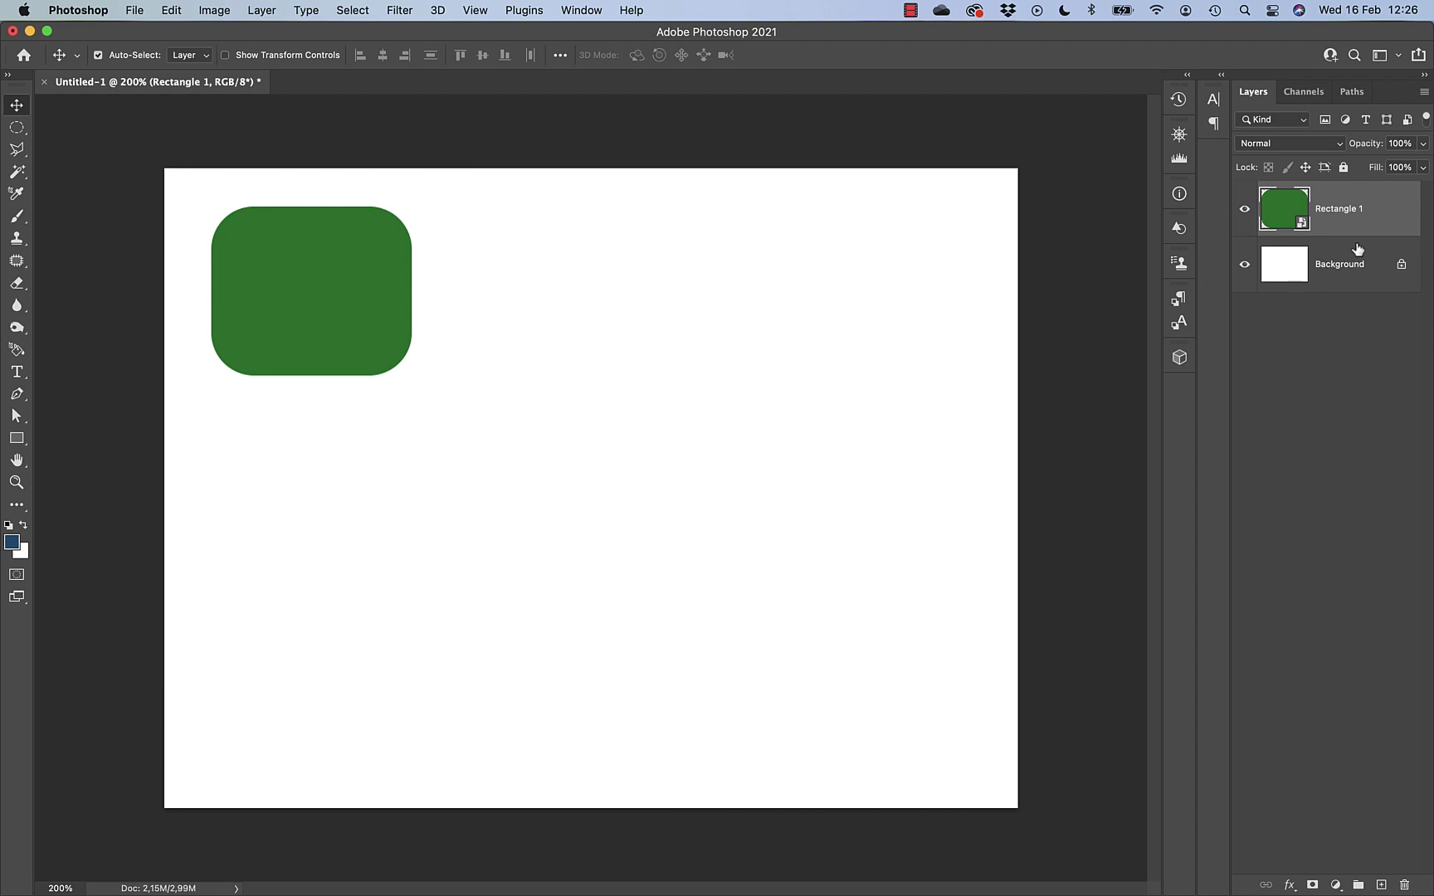
key(super+j)
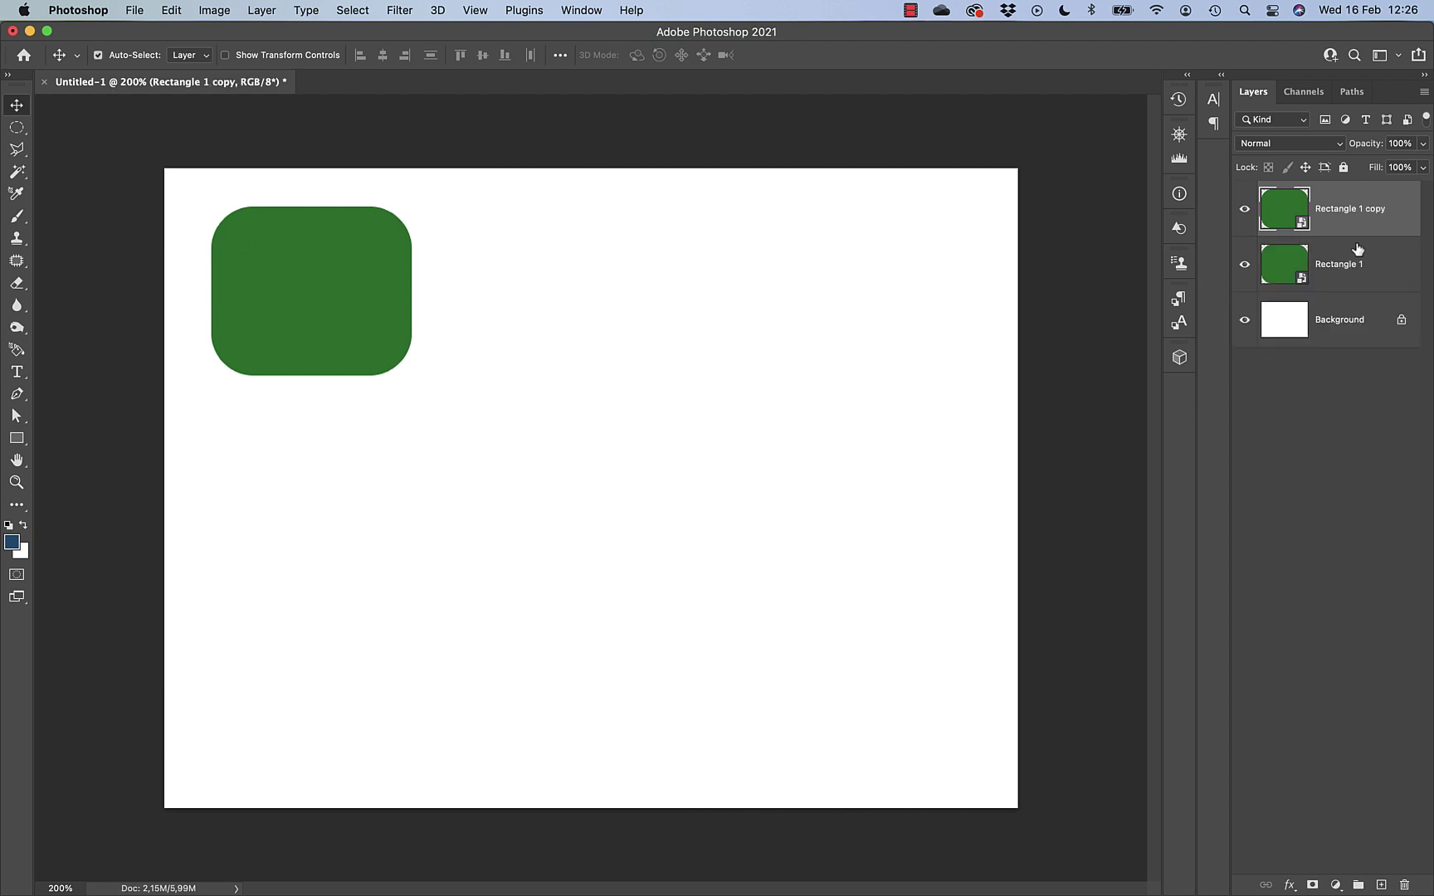
drag(359, 310, 646, 309)
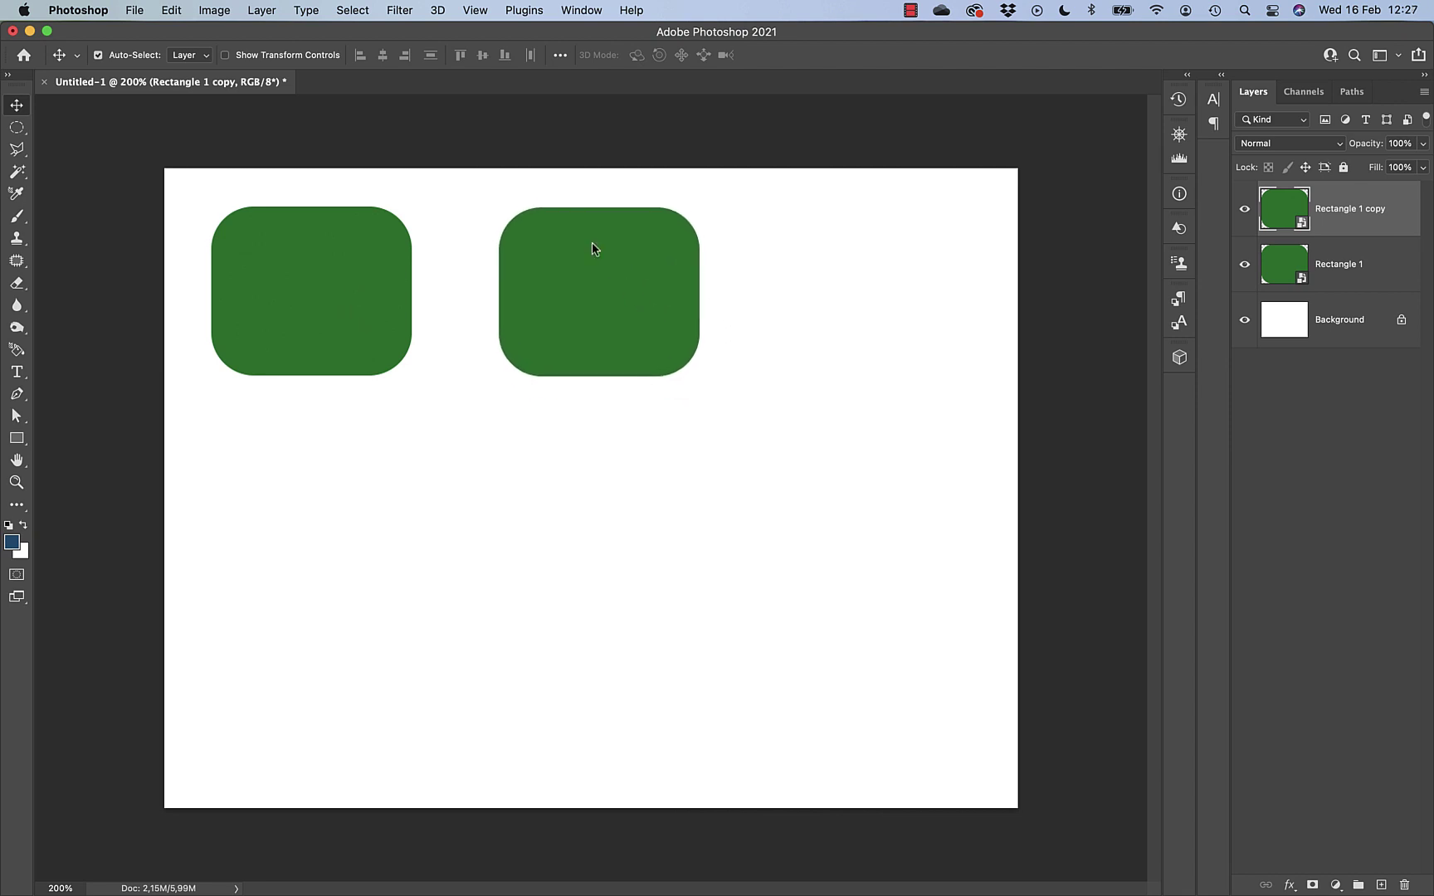
Apply a 4.2-pixel Gaussian Blur to the duplicate rectangle and move it below the original.
click(400, 12)
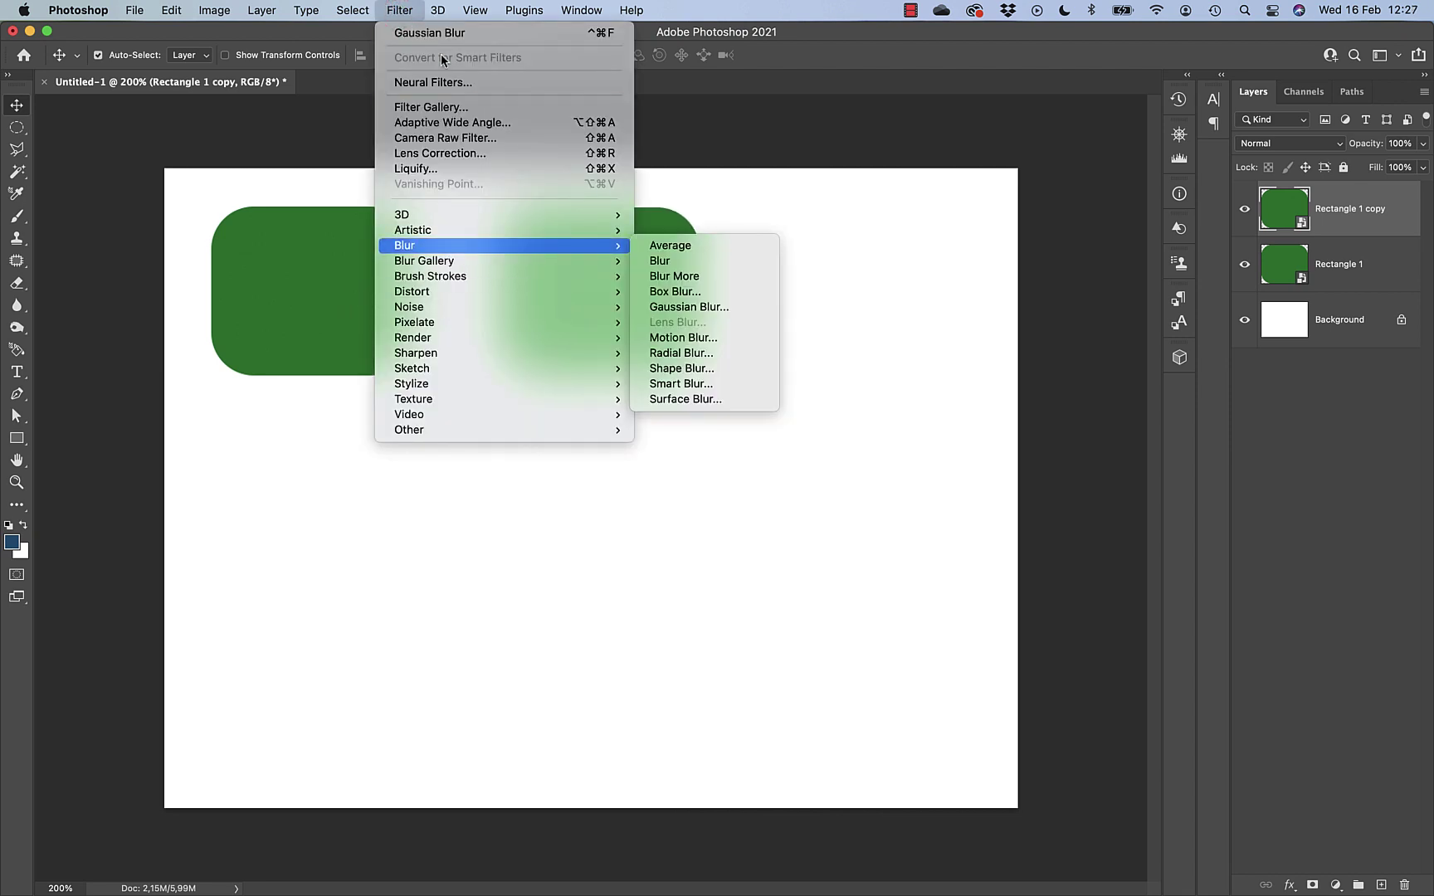
click(686, 307)
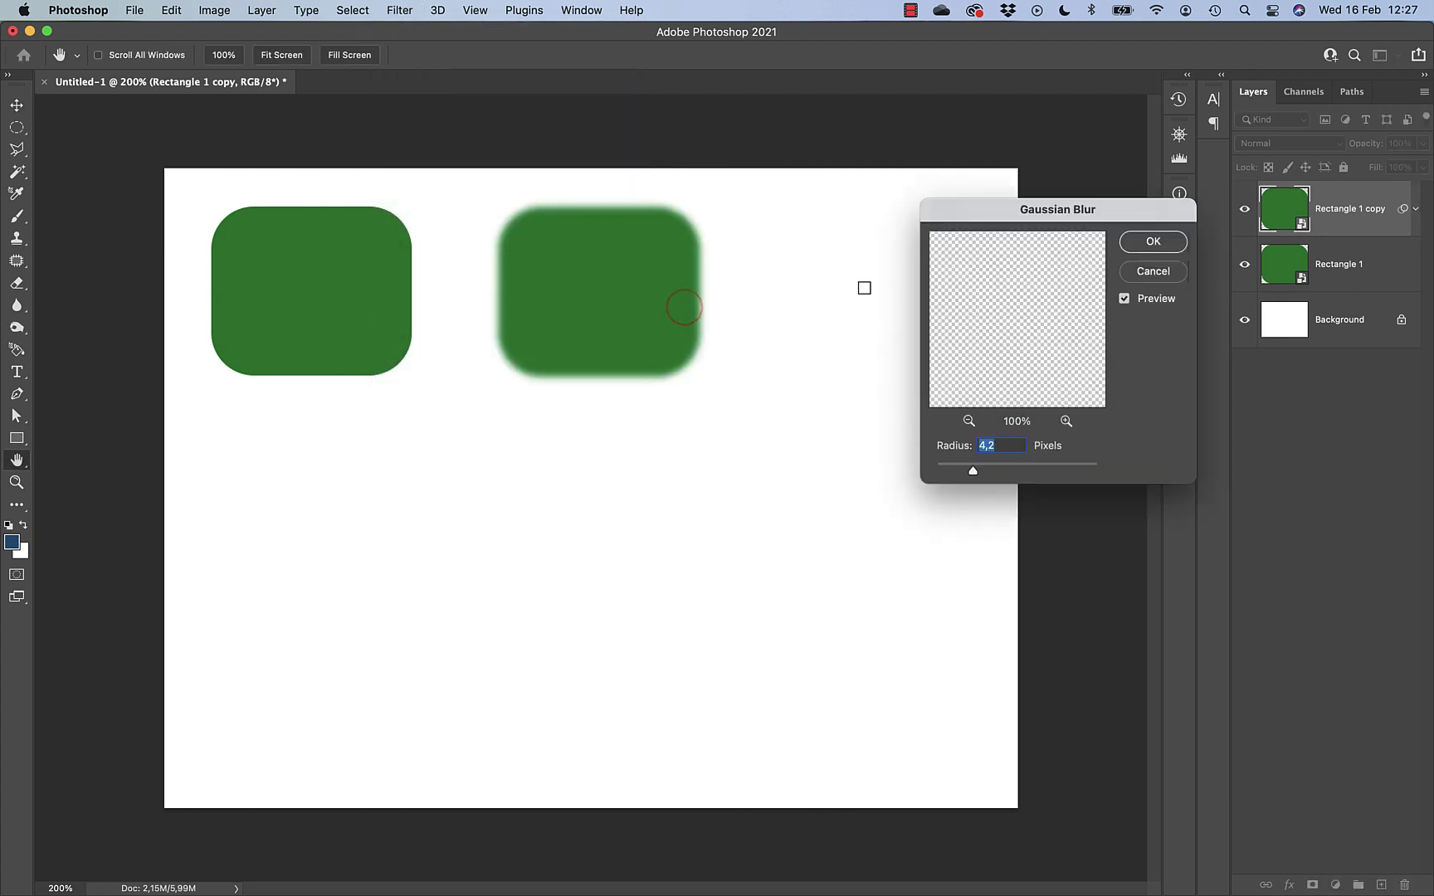
click(1154, 241)
drag(648, 298, 363, 528)
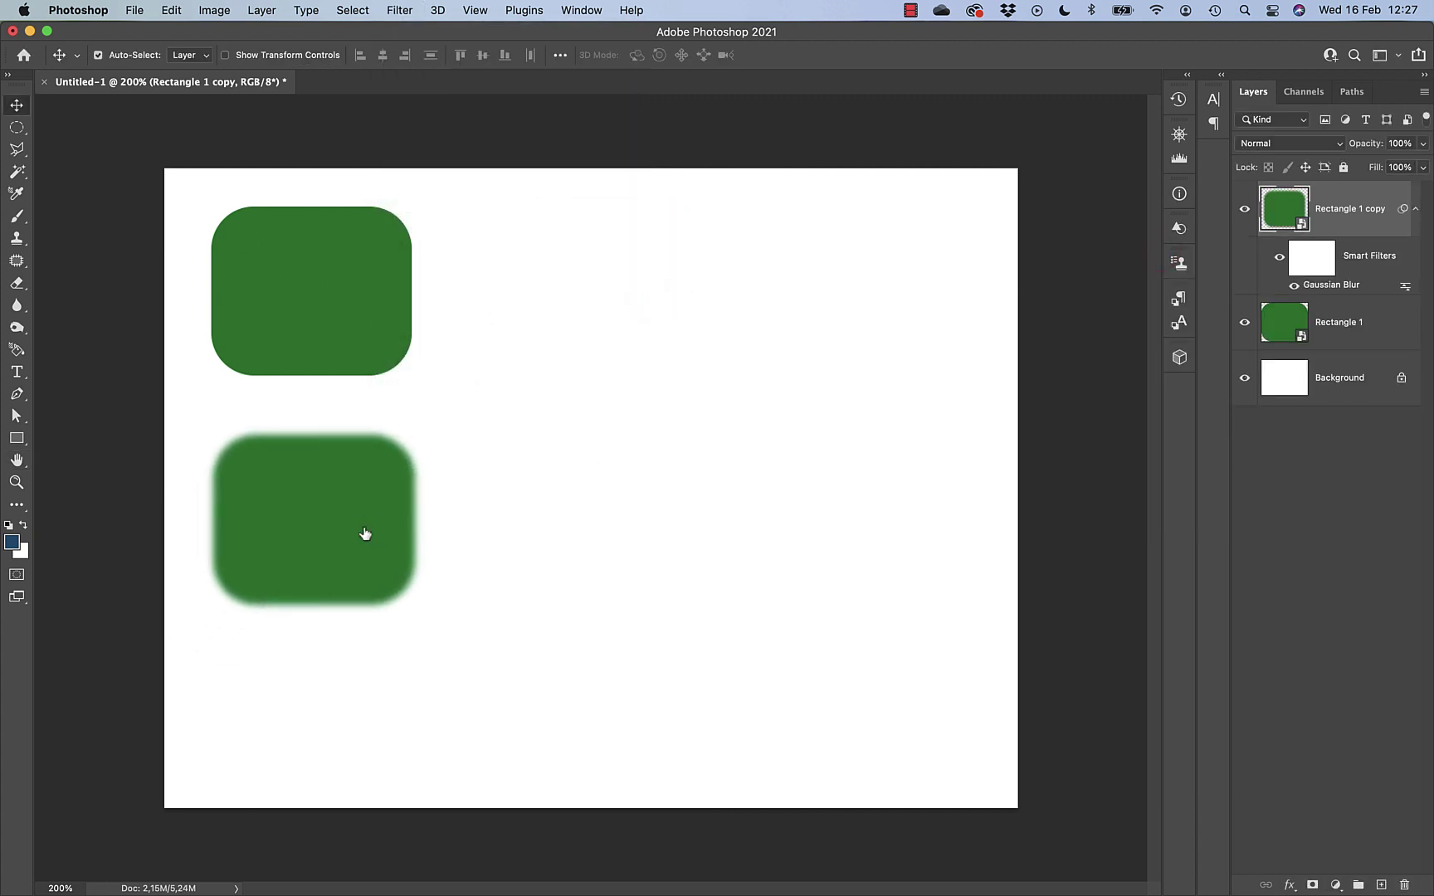
Open the original rectangle's smart object, recolour its shape to reddish brown, and save and close its contents.
double_click(1300, 336)
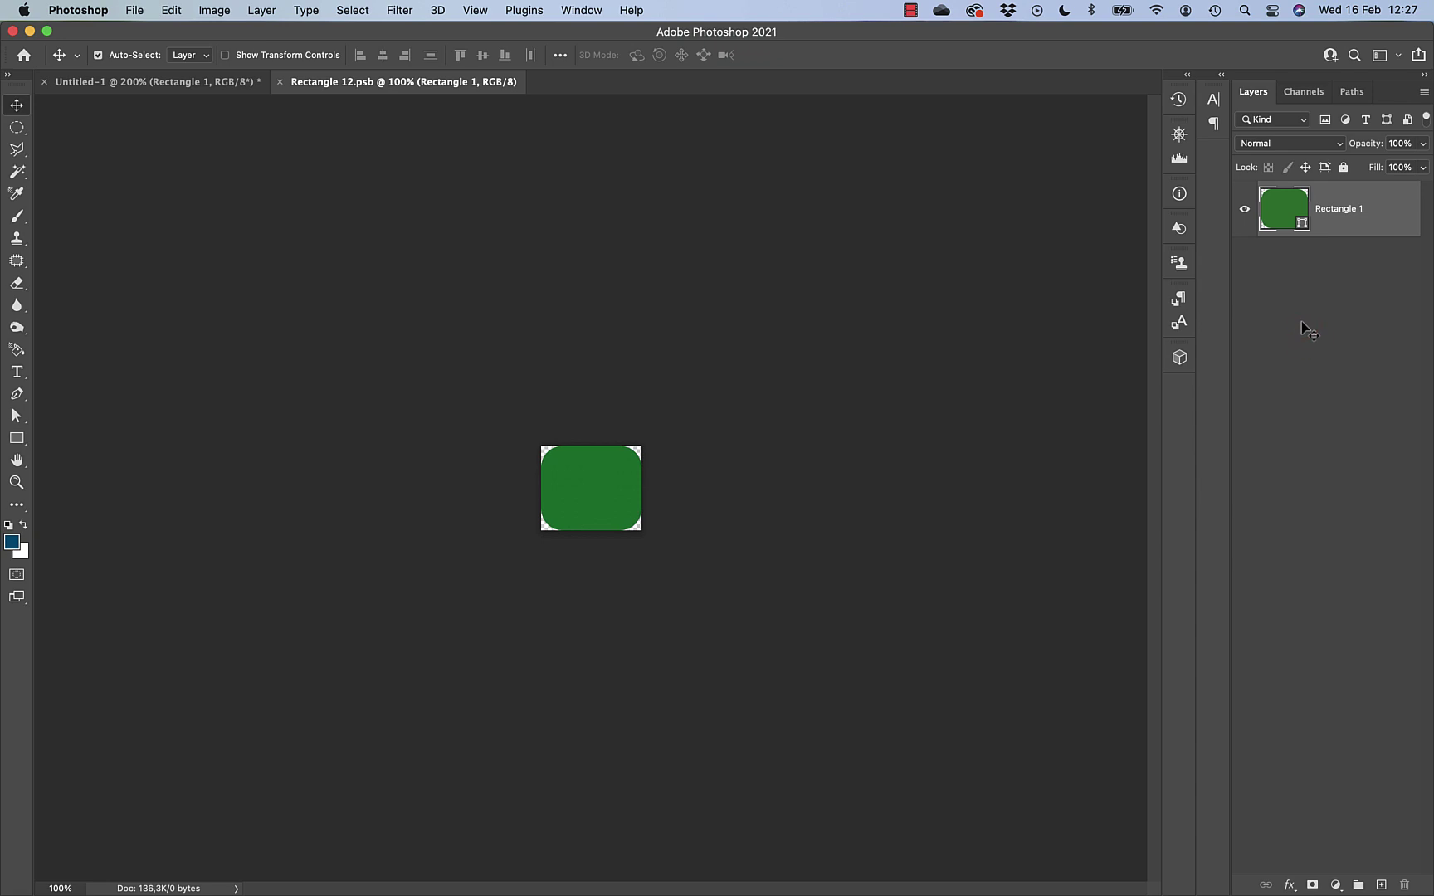
double_click(1302, 223)
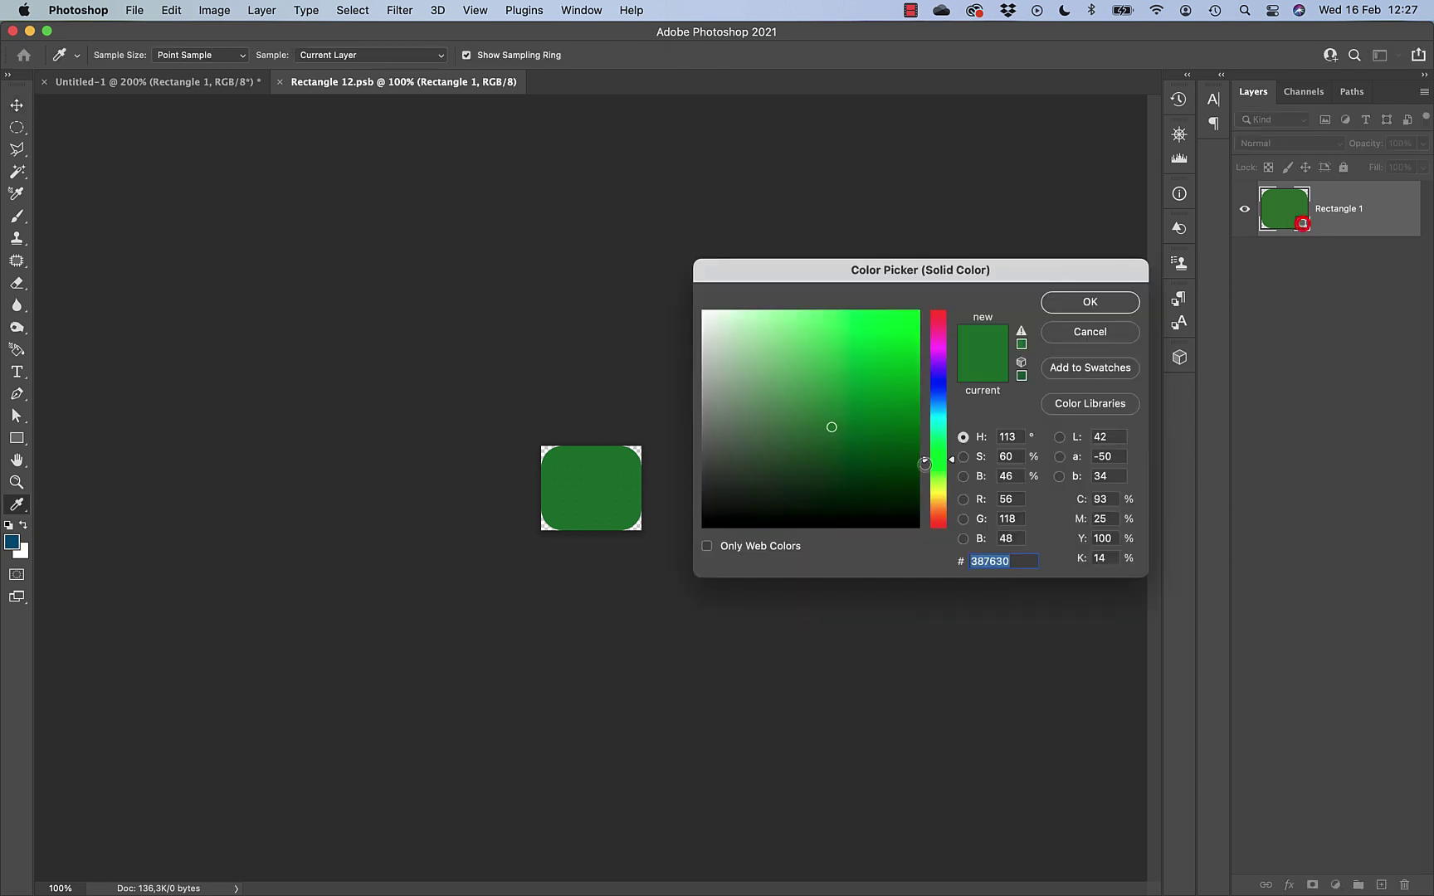
drag(925, 463, 925, 520)
click(1081, 309)
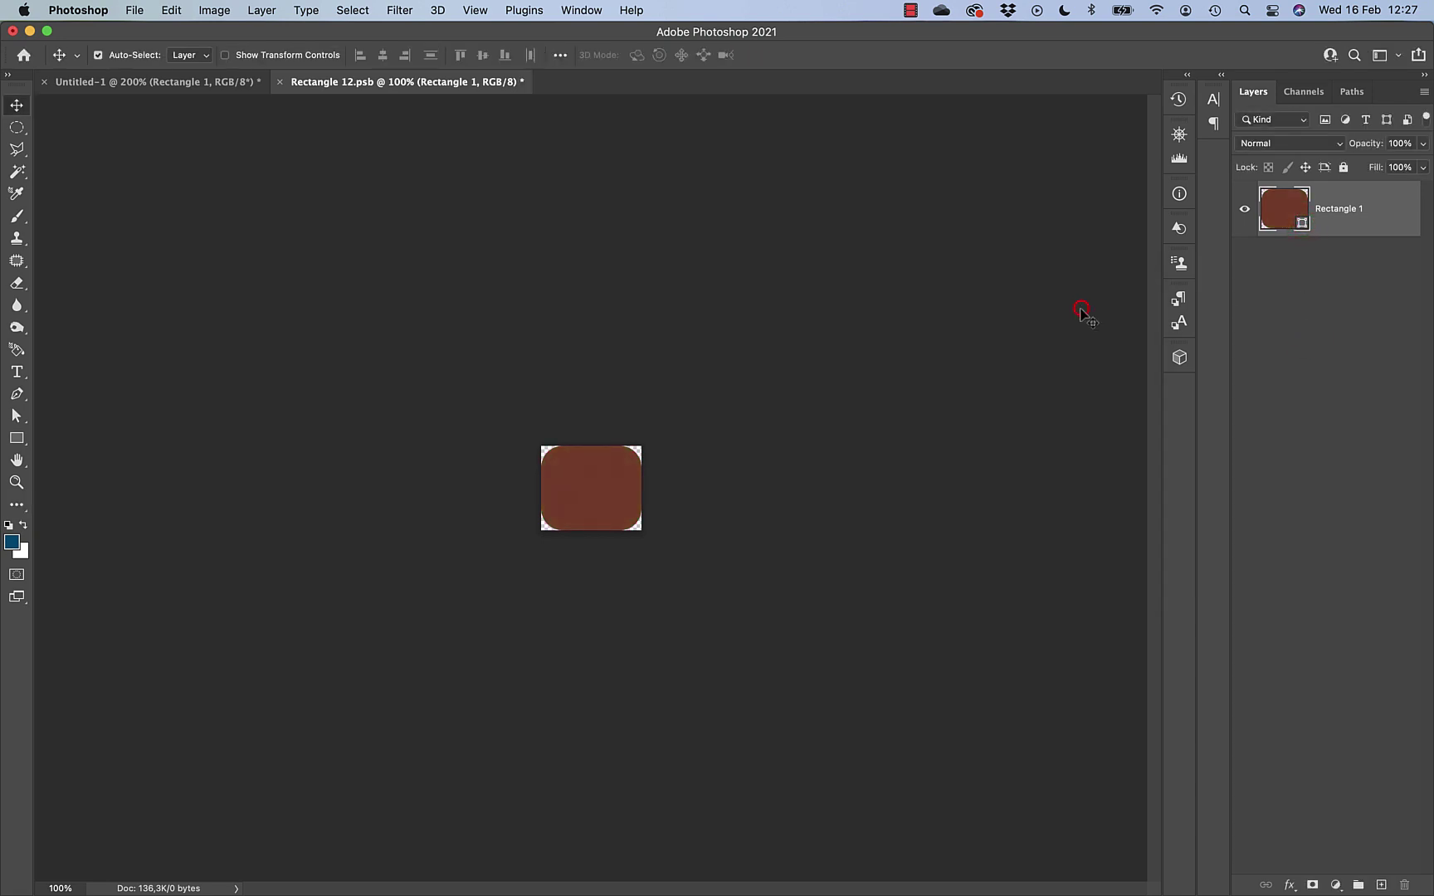
click(279, 82)
click(705, 333)
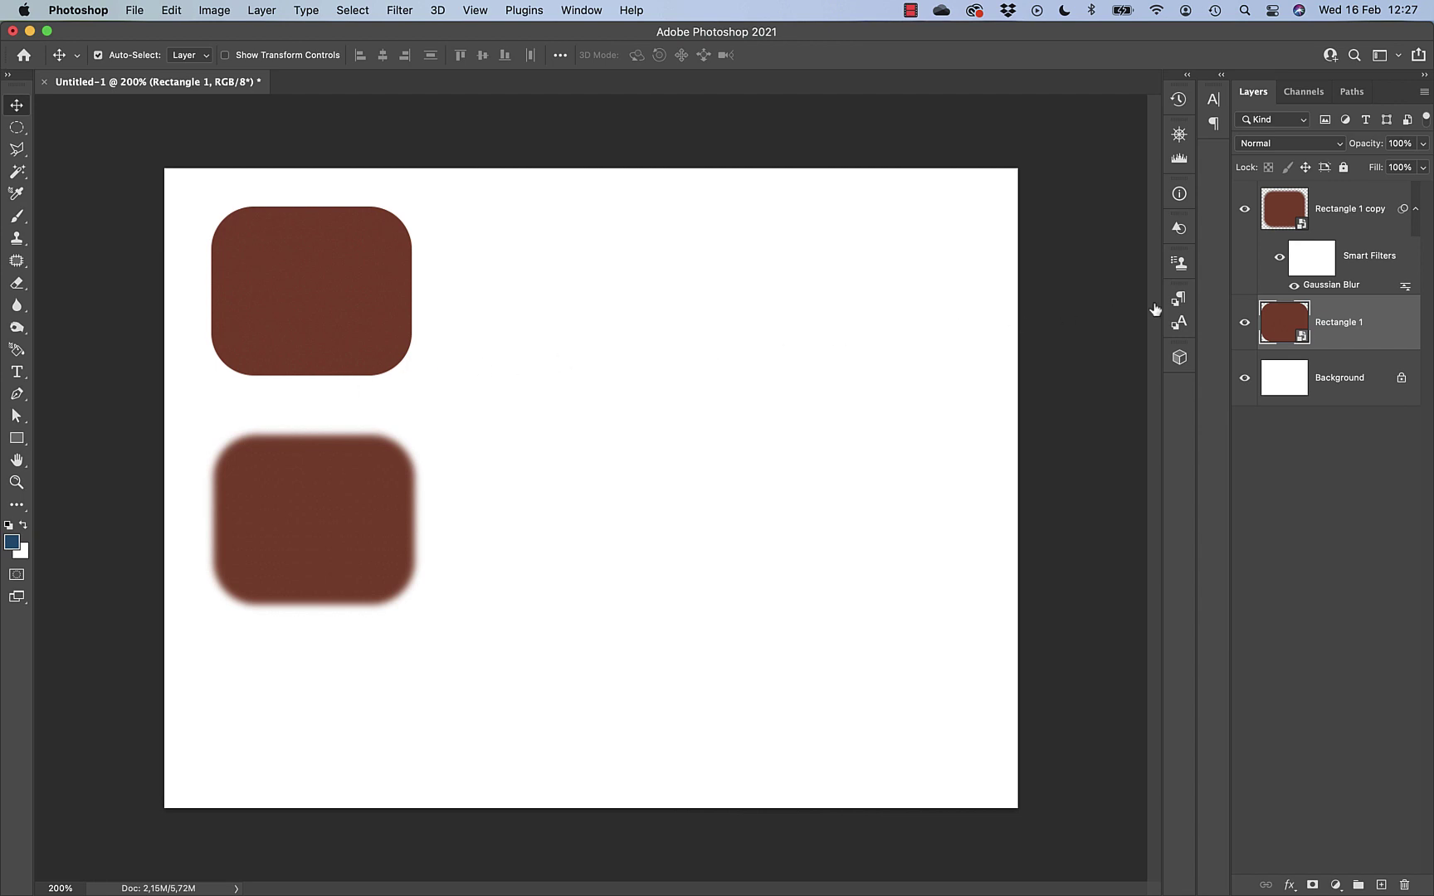
Edit the Gaussian Blur smart filter on the Rectangle 1 copy layer, giving it a slightly smaller radius.
double_click(1332, 287)
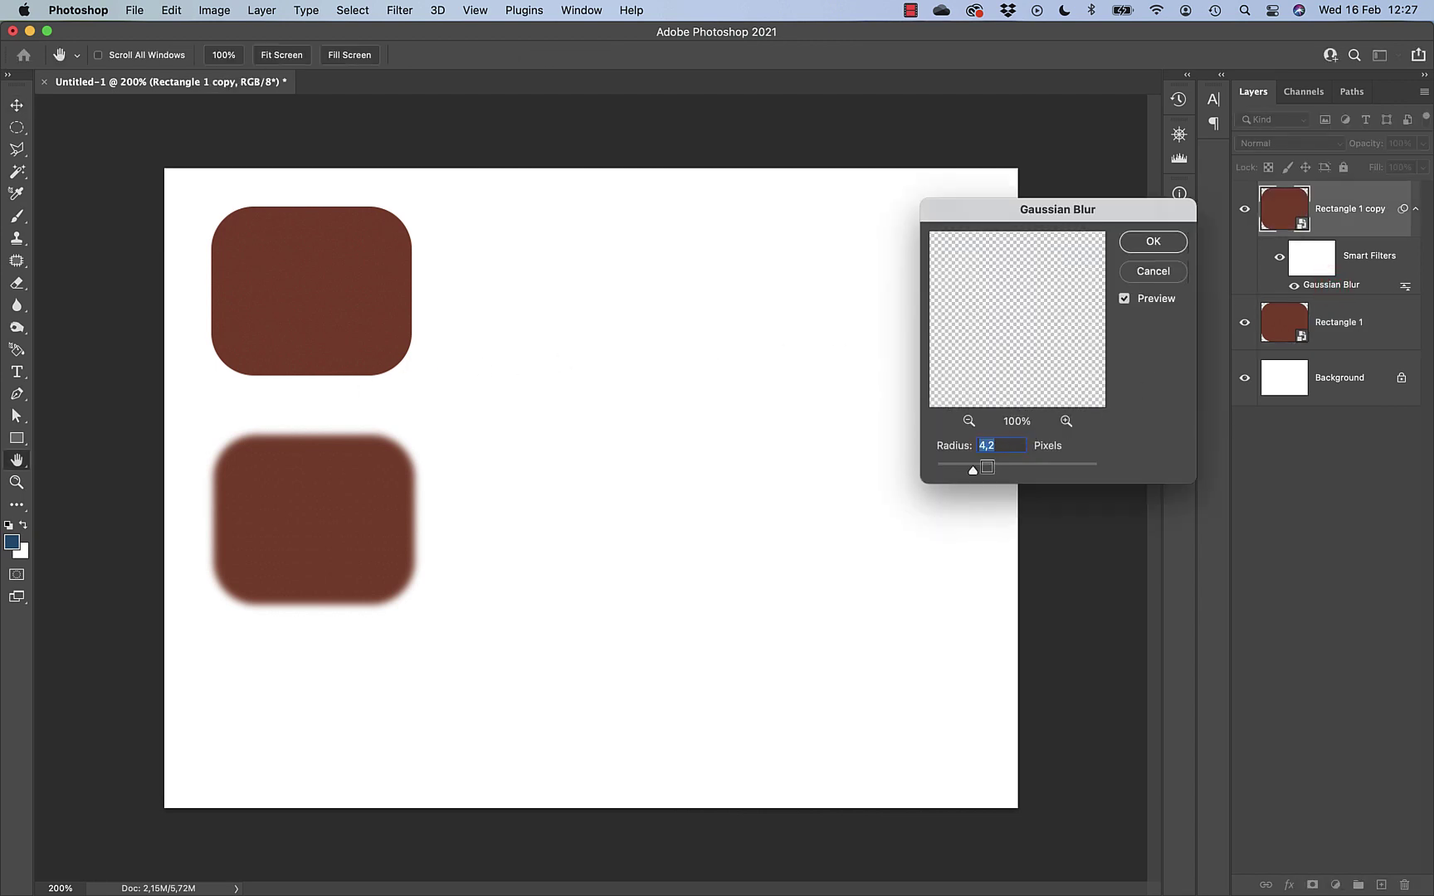
click(976, 472)
drag(1020, 470, 963, 470)
click(1152, 243)
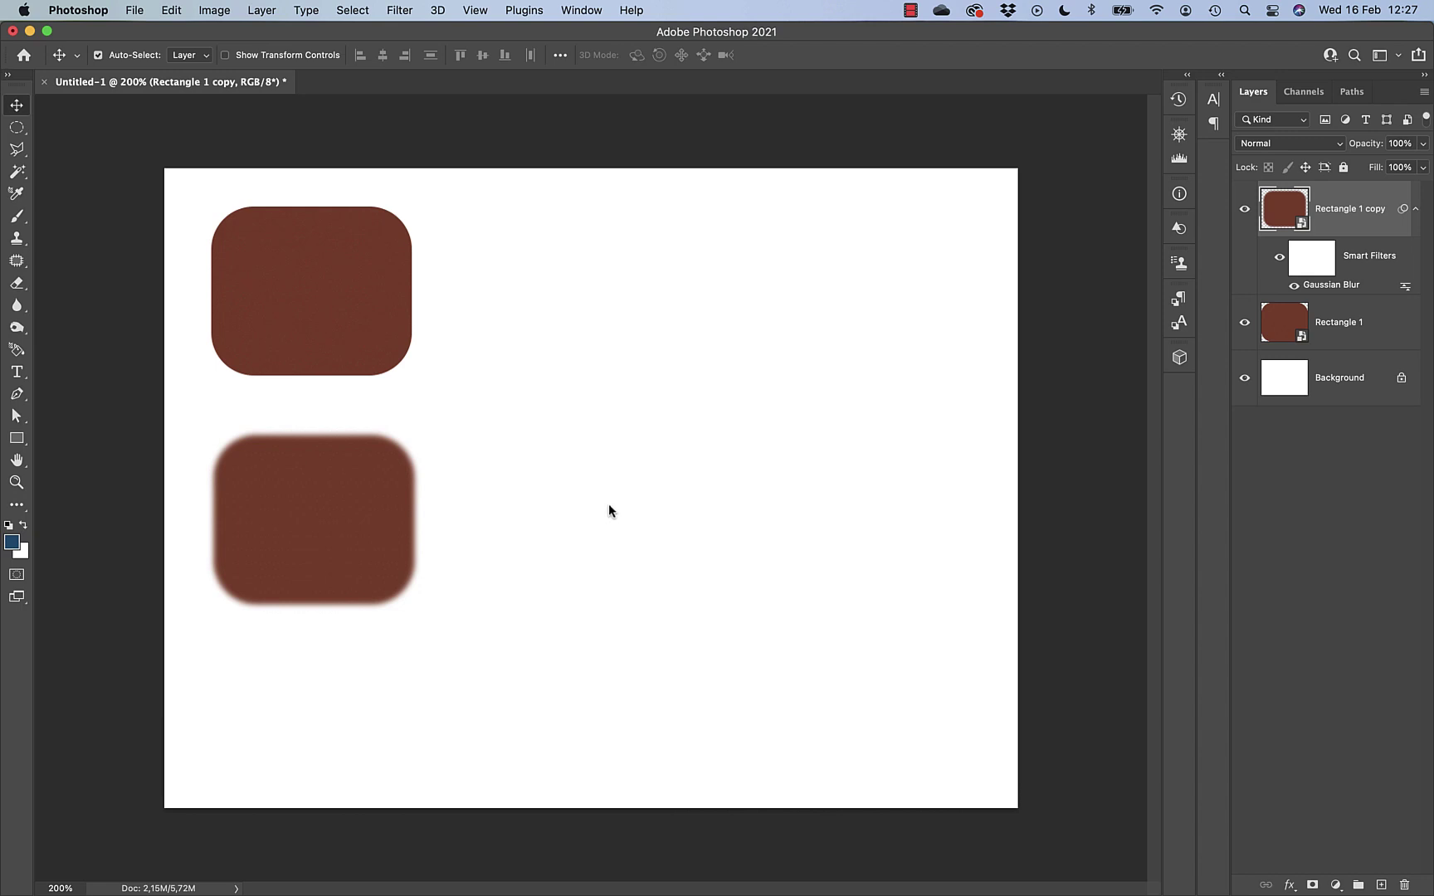
Open the copy's smart object, increase the rounding of all the rectangle's corners, and save and close its contents.
double_click(1302, 227)
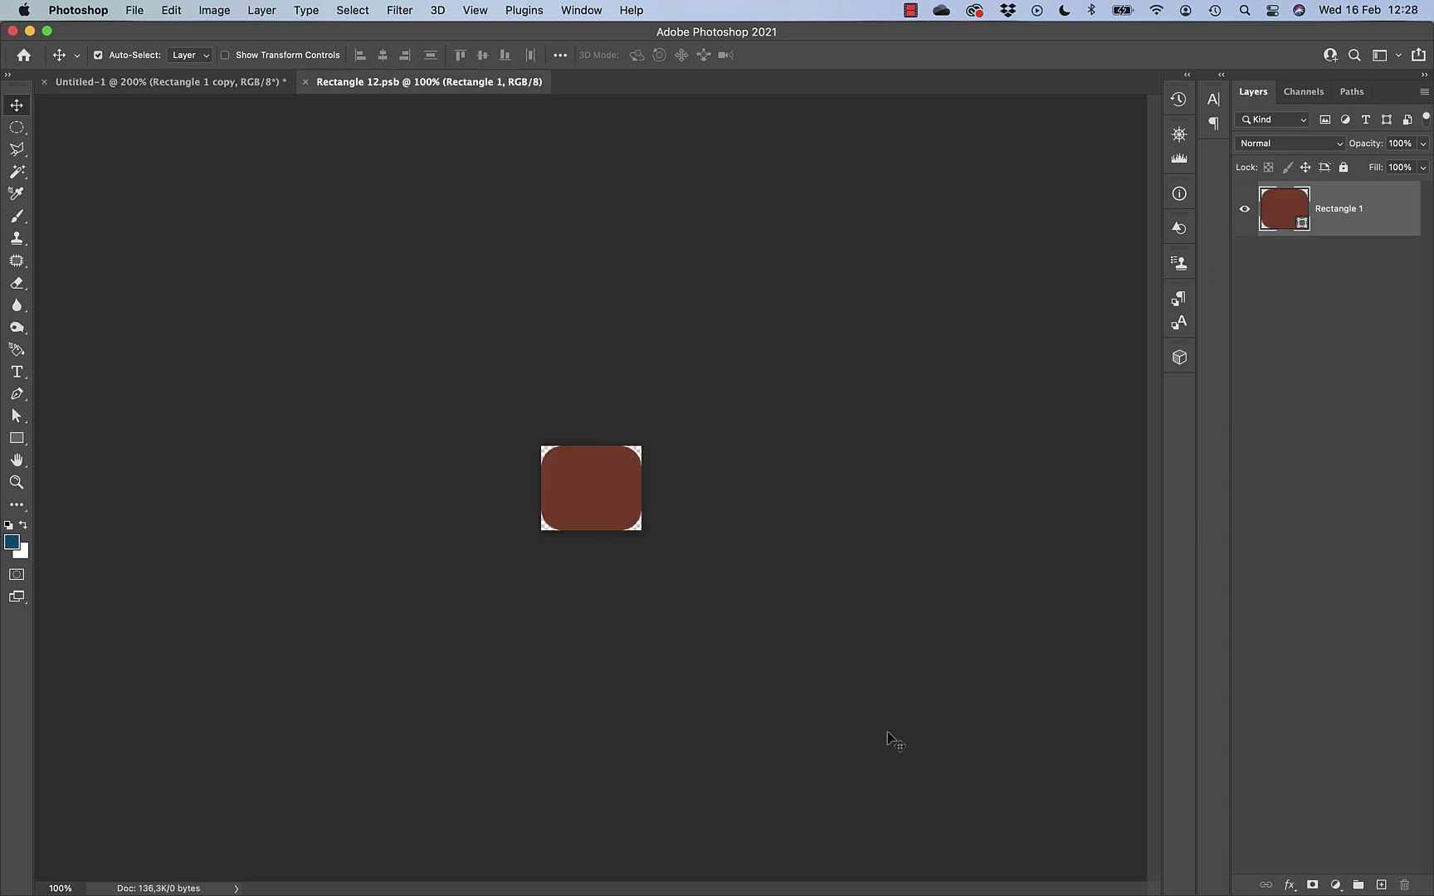
click(17, 438)
drag(621, 510, 607, 495)
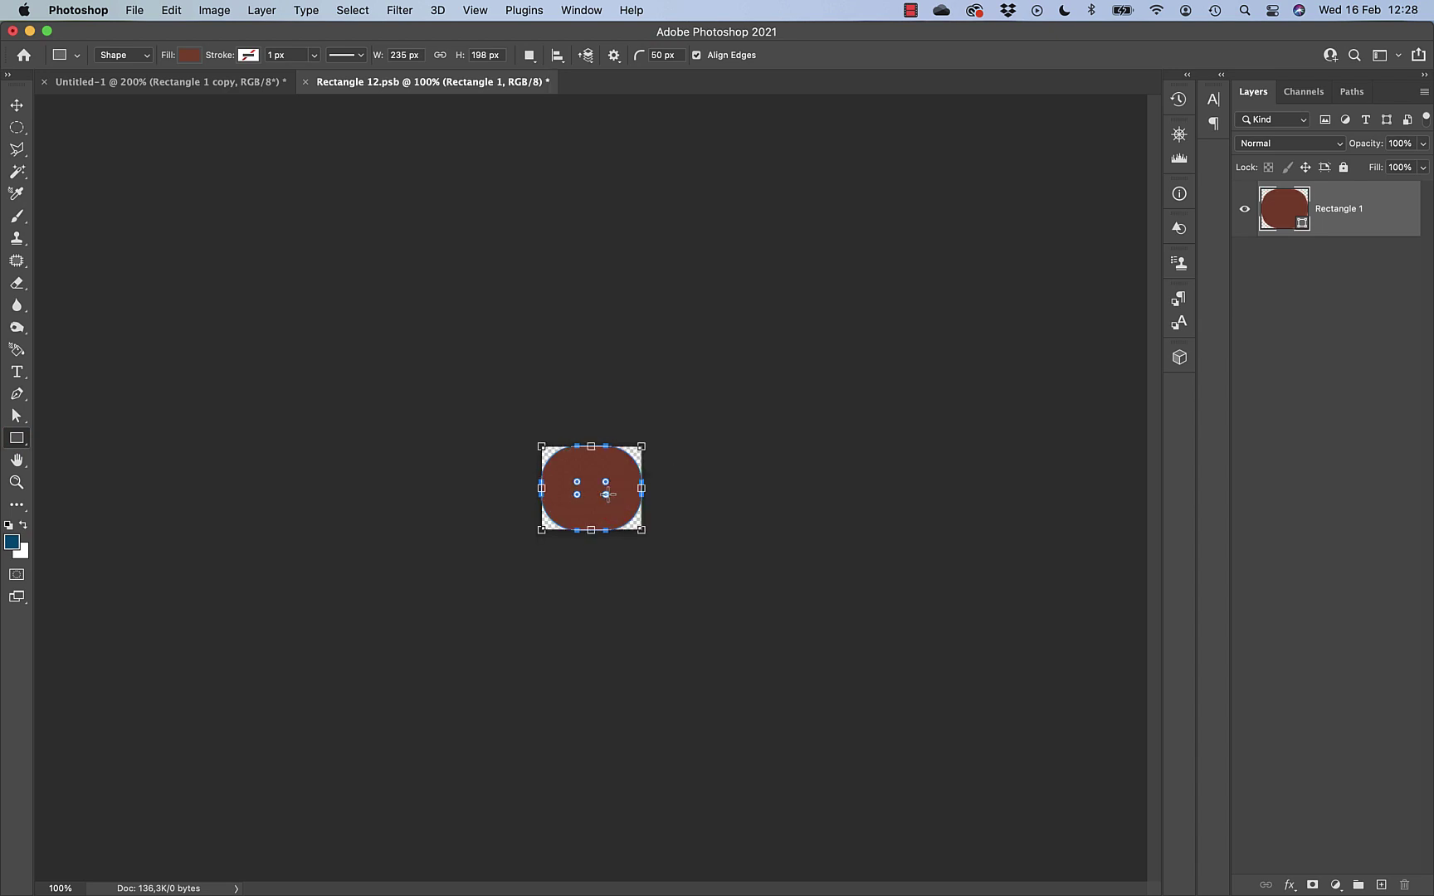
click(306, 81)
click(663, 333)
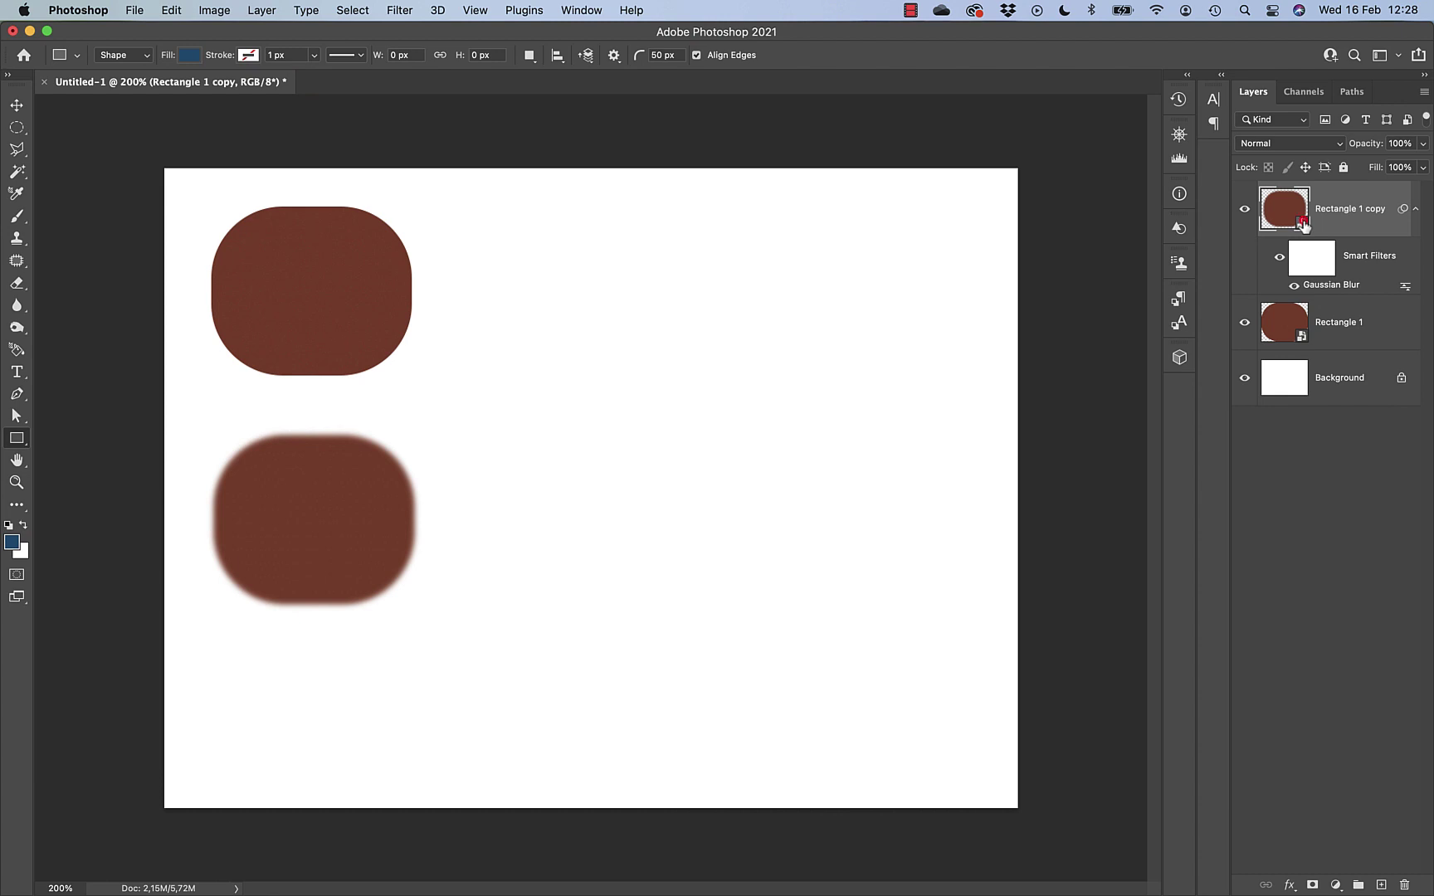
Open the copy's smart object again and rotate the rounded rectangle 90 degrees so it stands upright.
double_click(1303, 225)
drag(650, 544, 648, 544)
key(v)
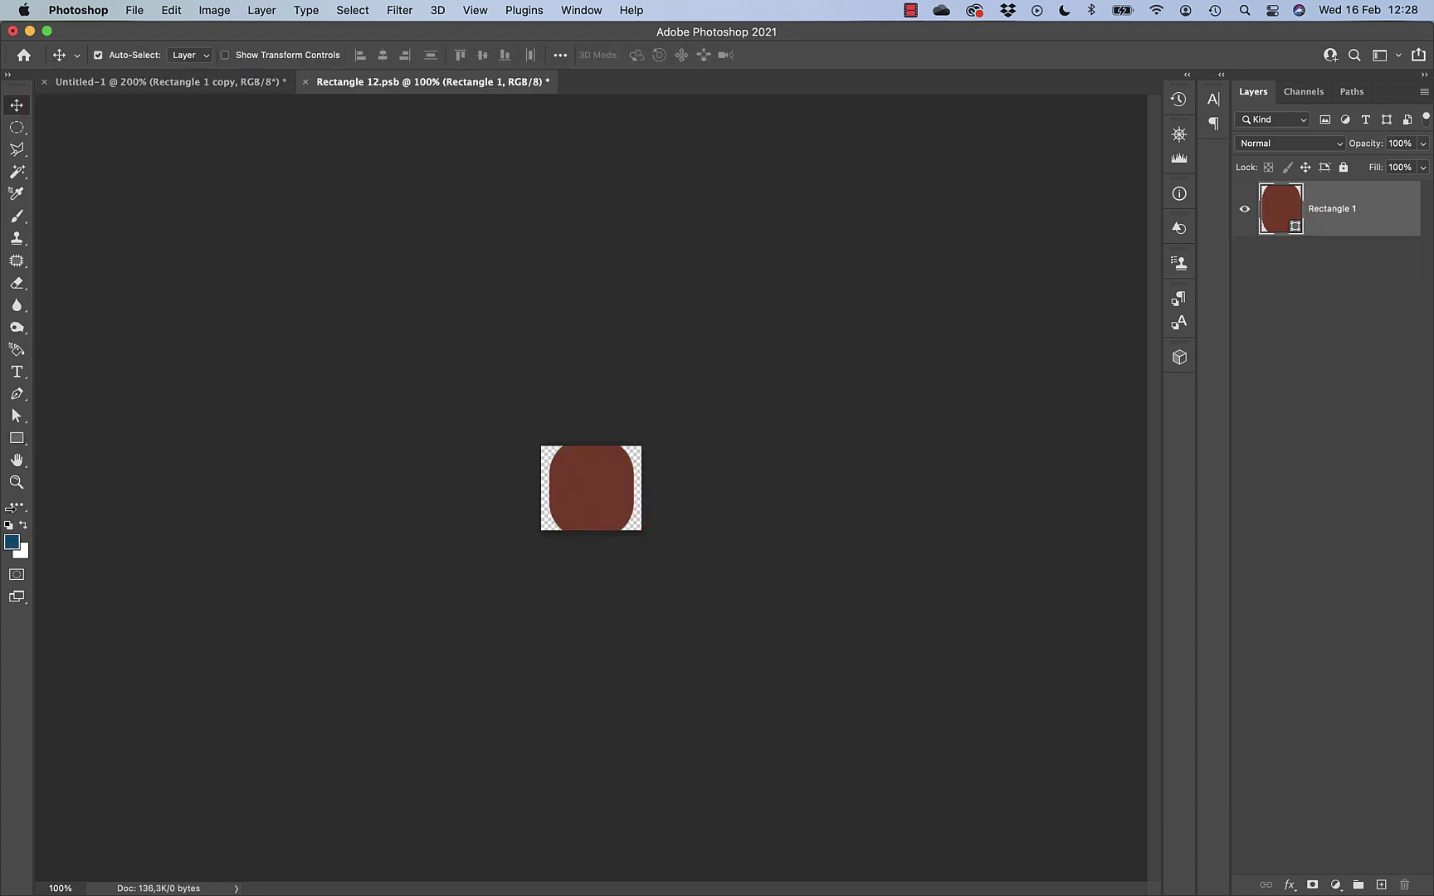
Extend the smart object's canvas on all sides with the Crop tool to fit the whole upright shape, and save and close its contents.
click(14, 505)
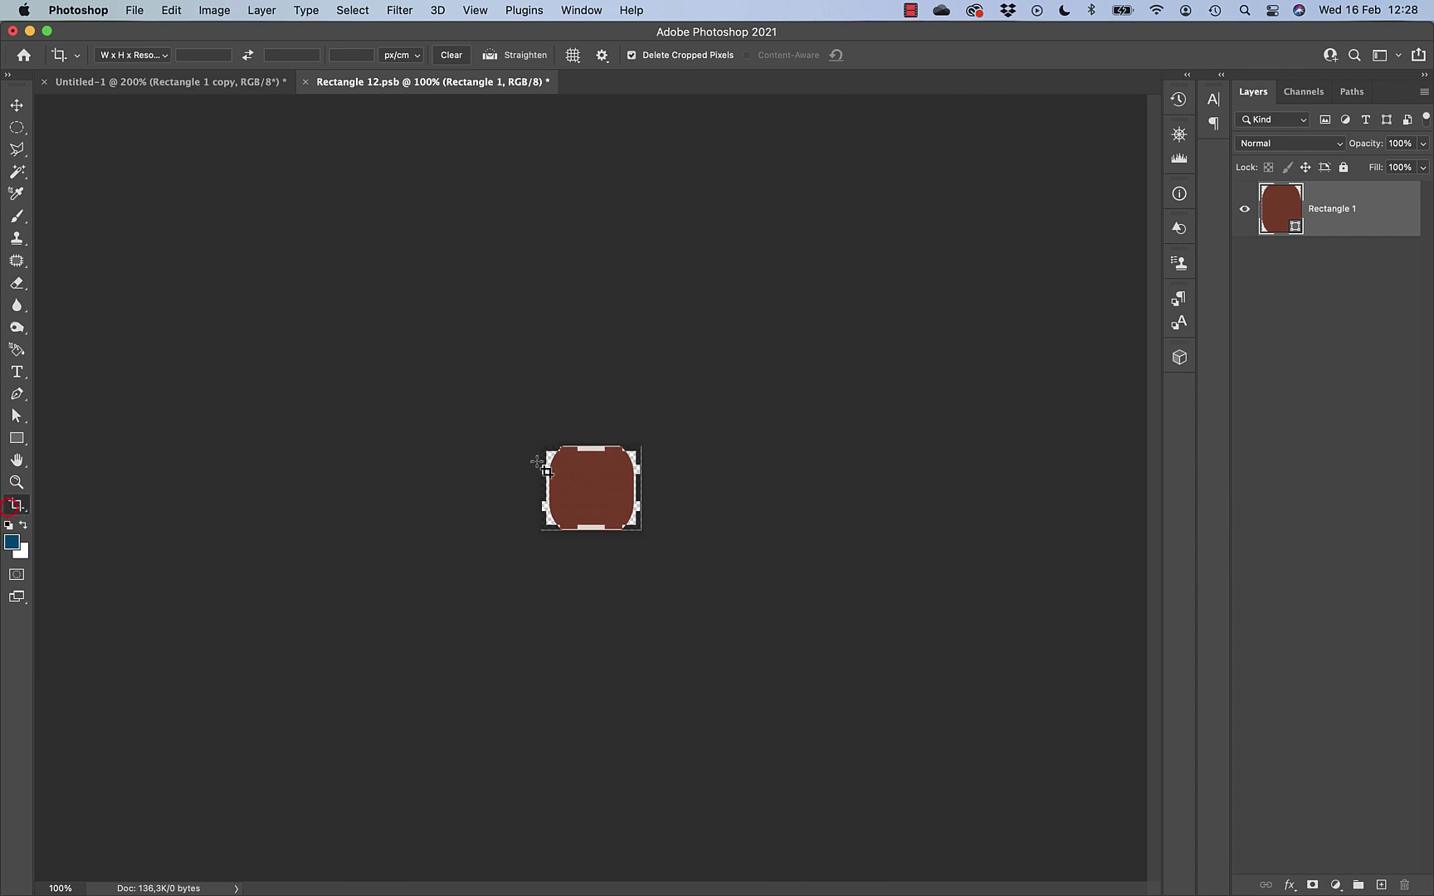
drag(546, 470, 523, 429)
click(889, 53)
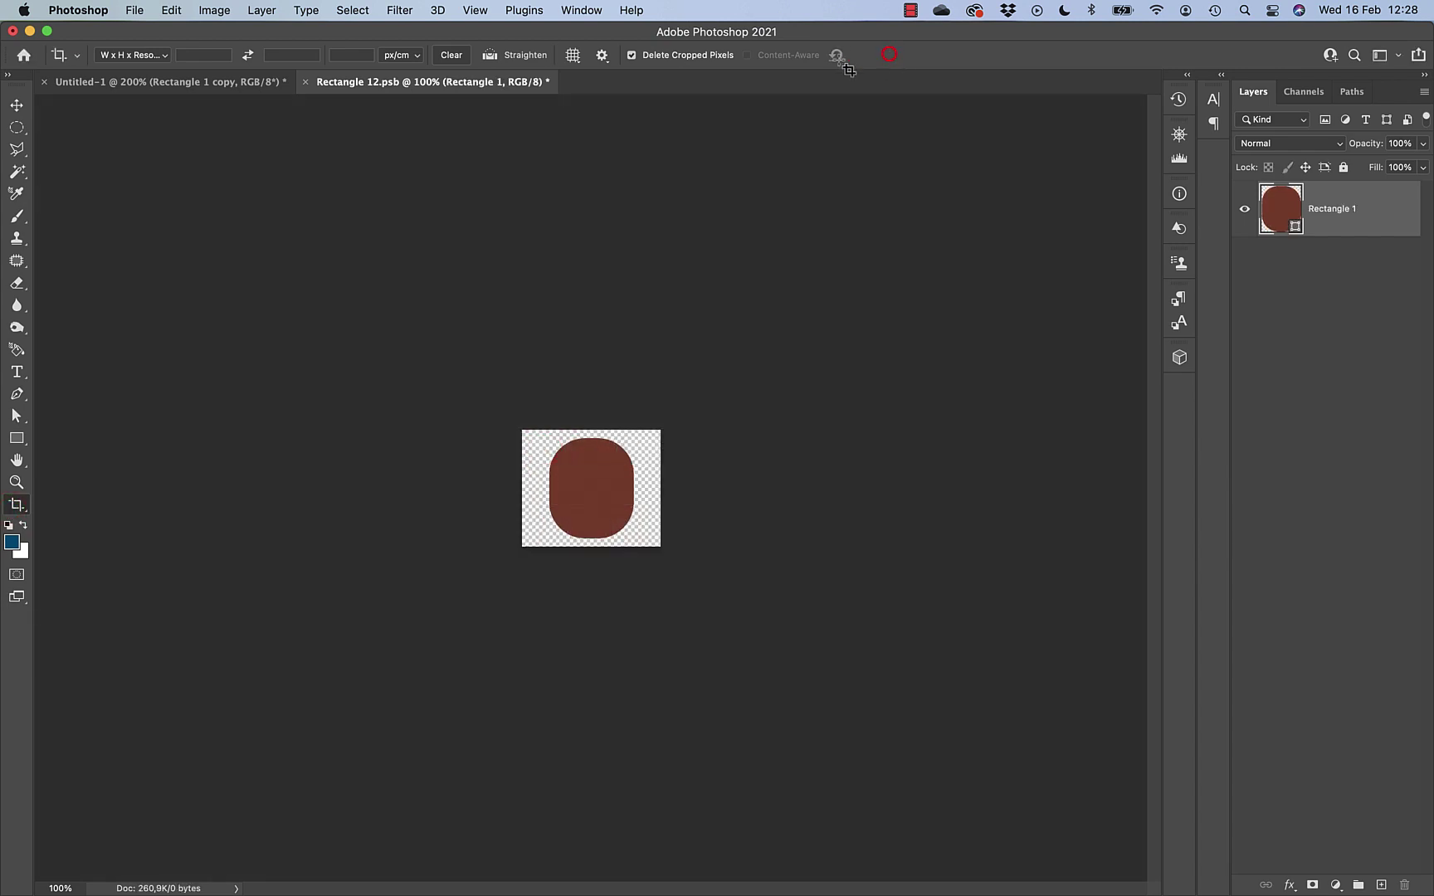
click(304, 82)
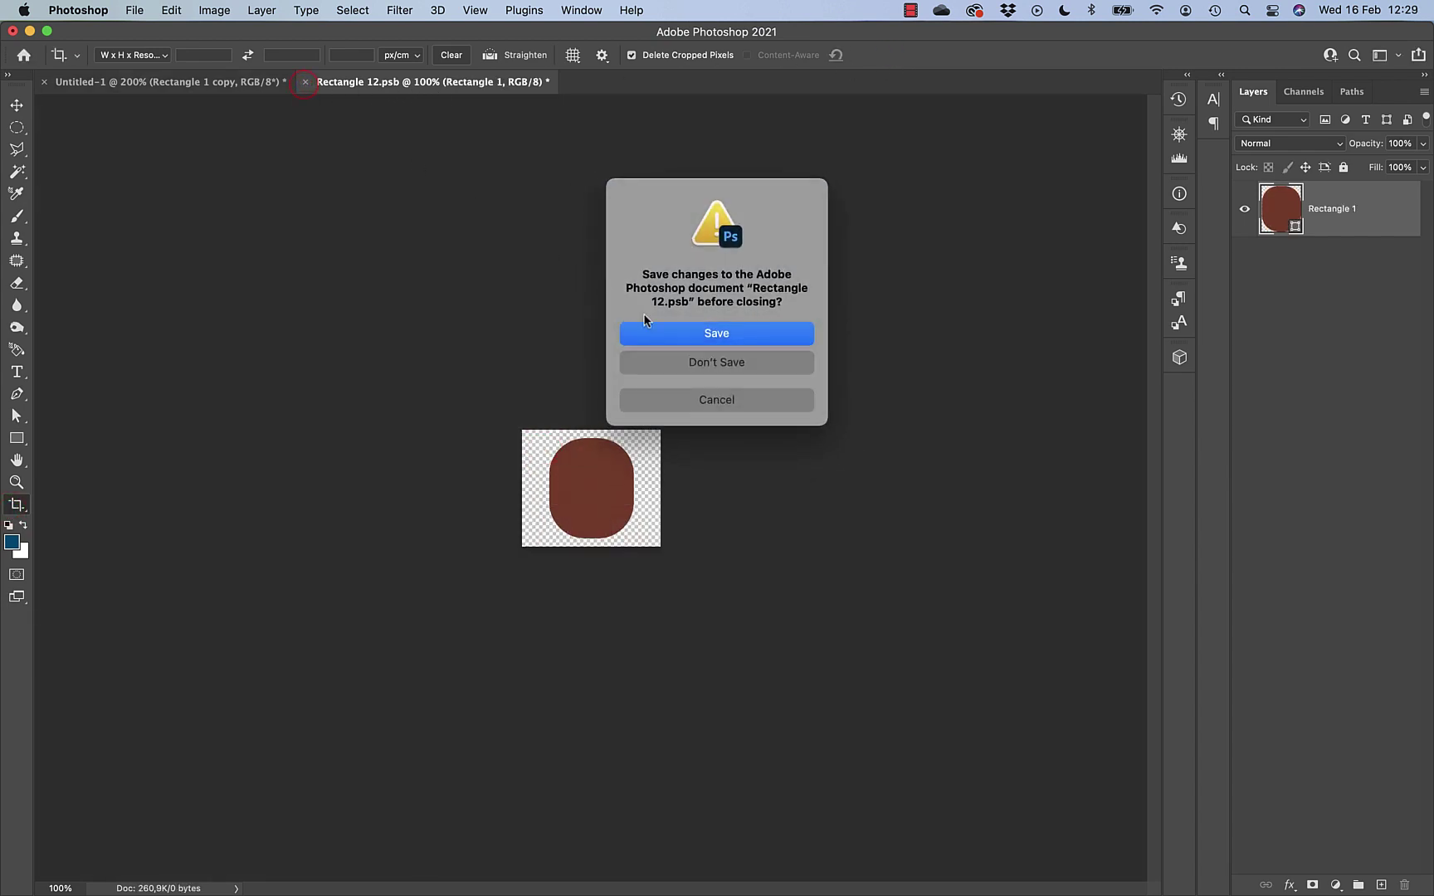
click(666, 333)
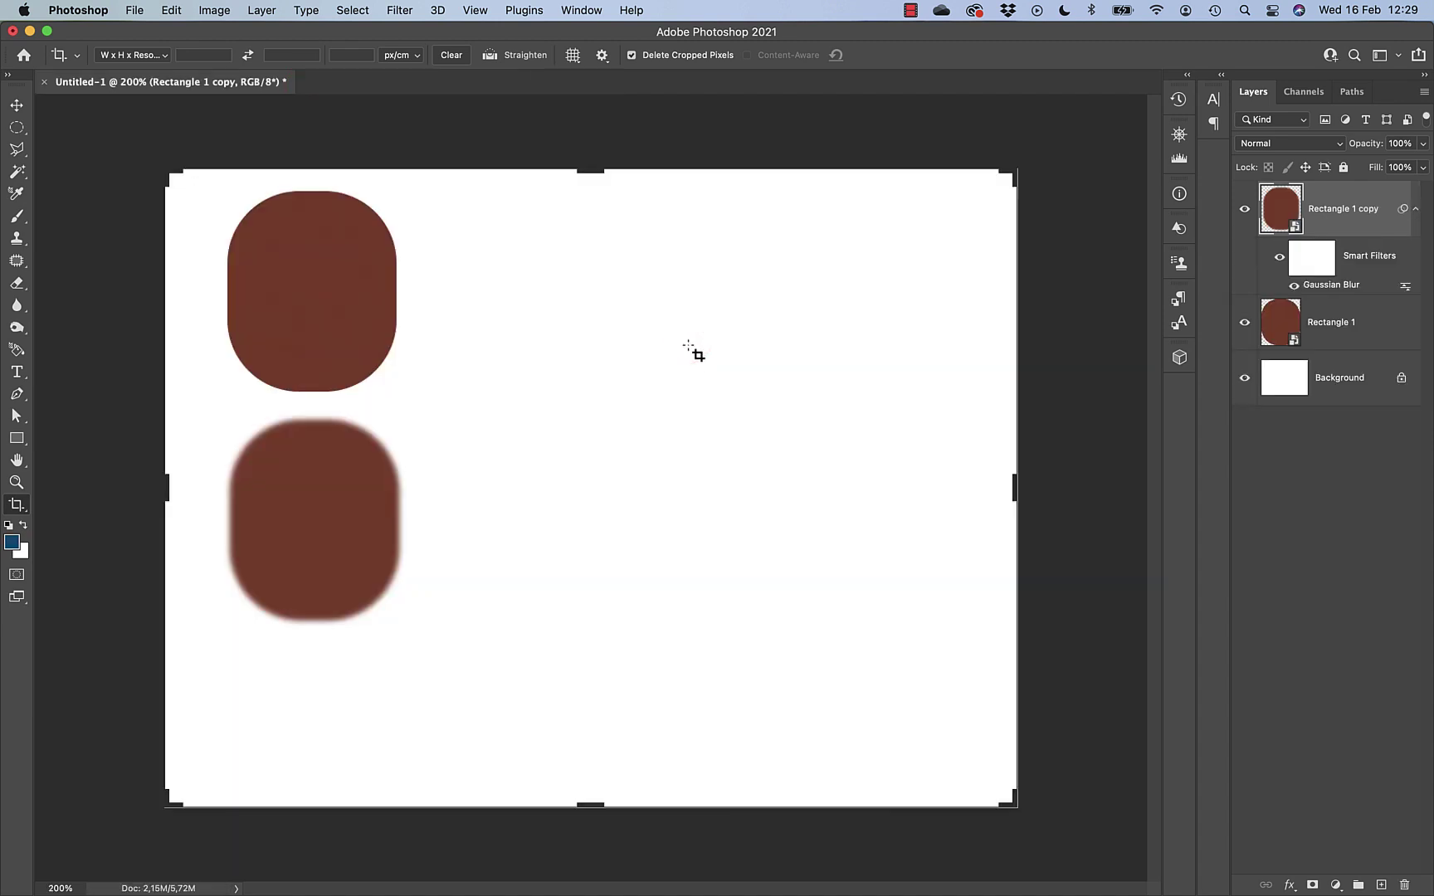
click(17, 106)
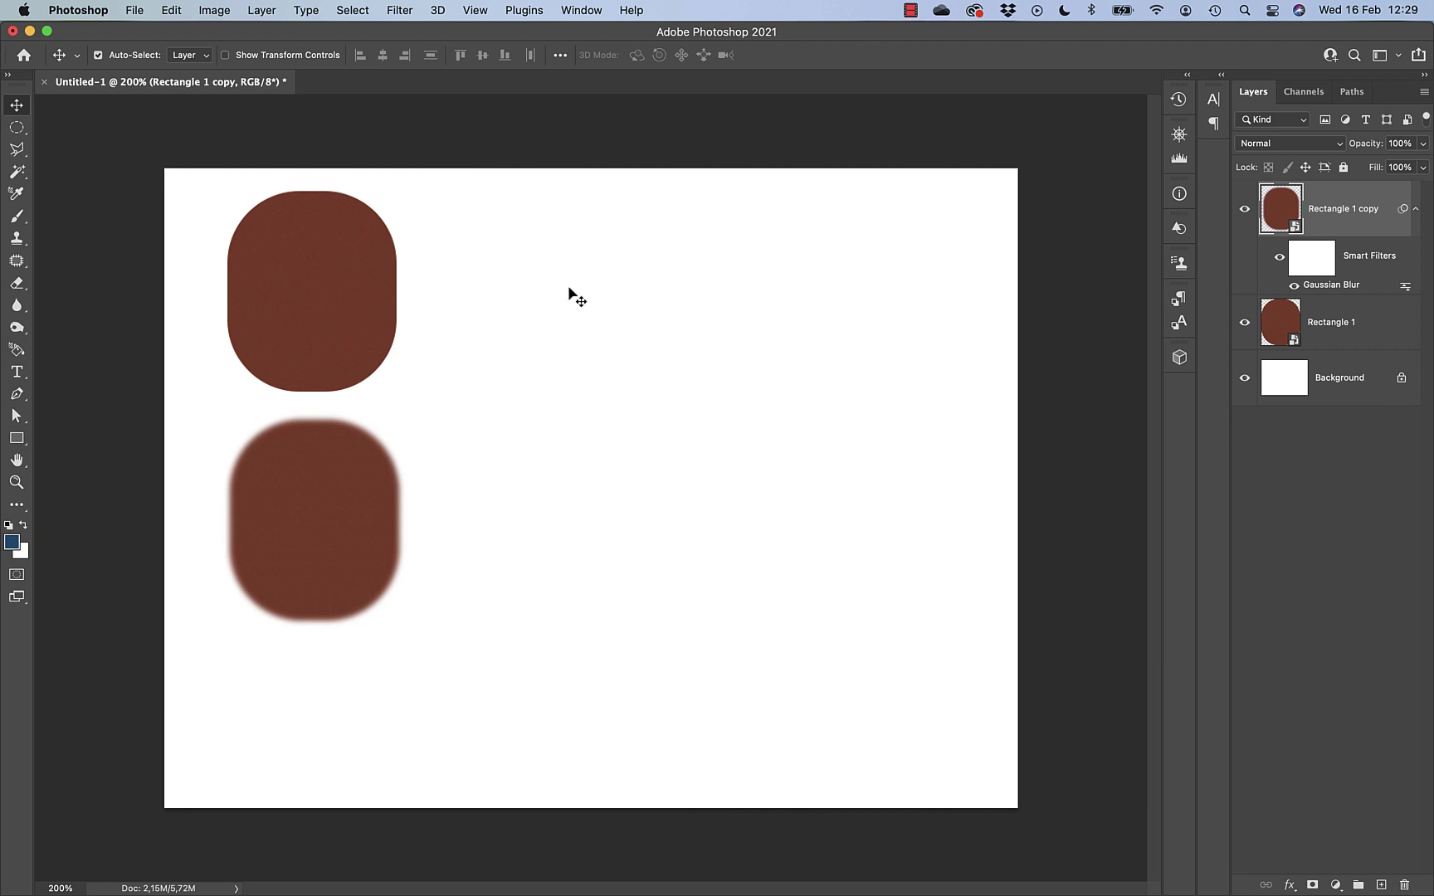
Open the Rectangle 1 copy's smart object and convert the shape layer inside it to a nested smart object.
double_click(1296, 228)
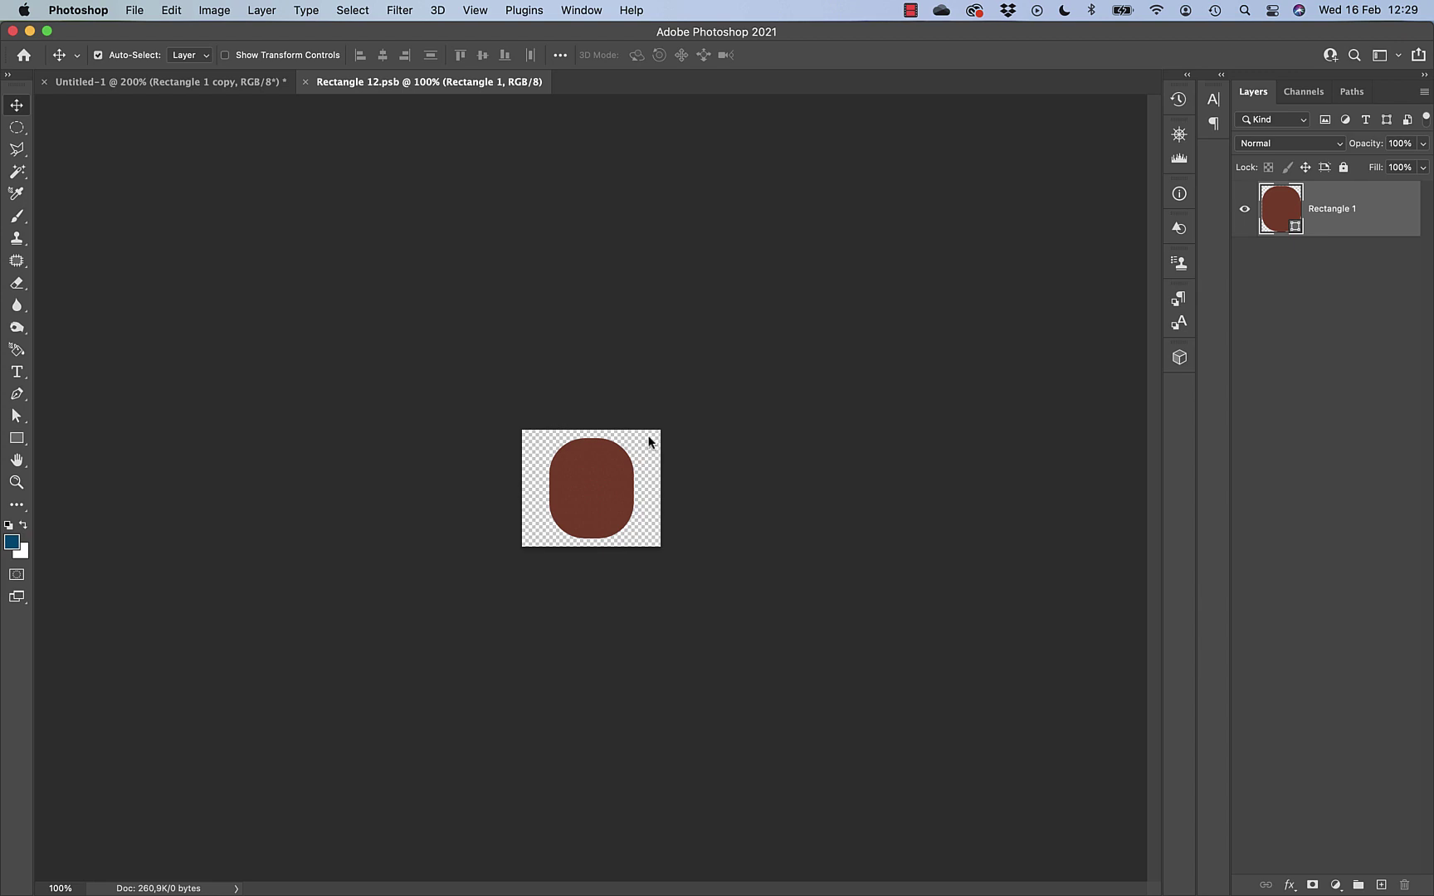
right_click(1375, 214)
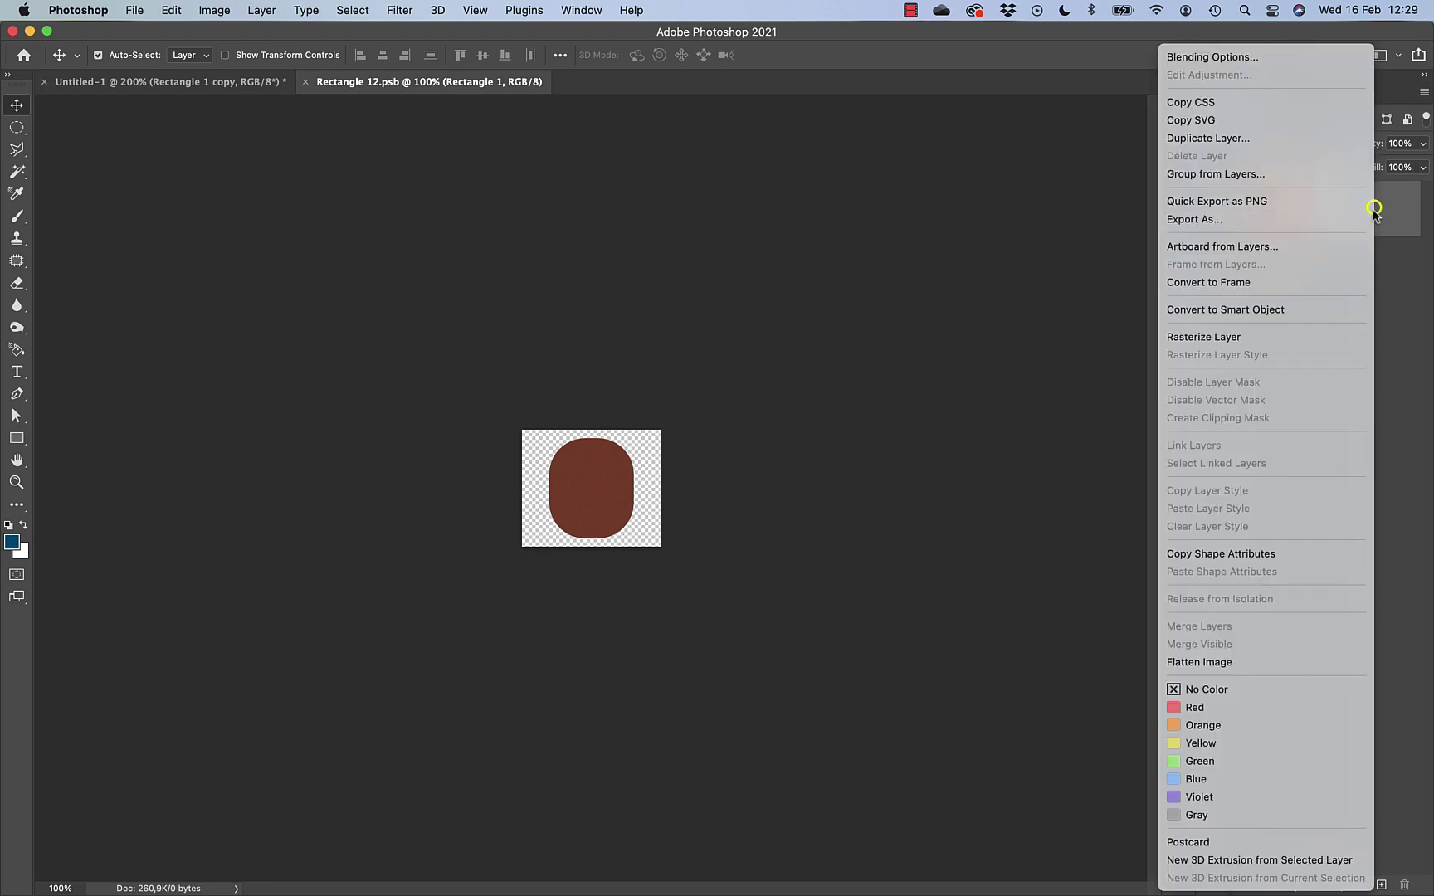
click(1276, 310)
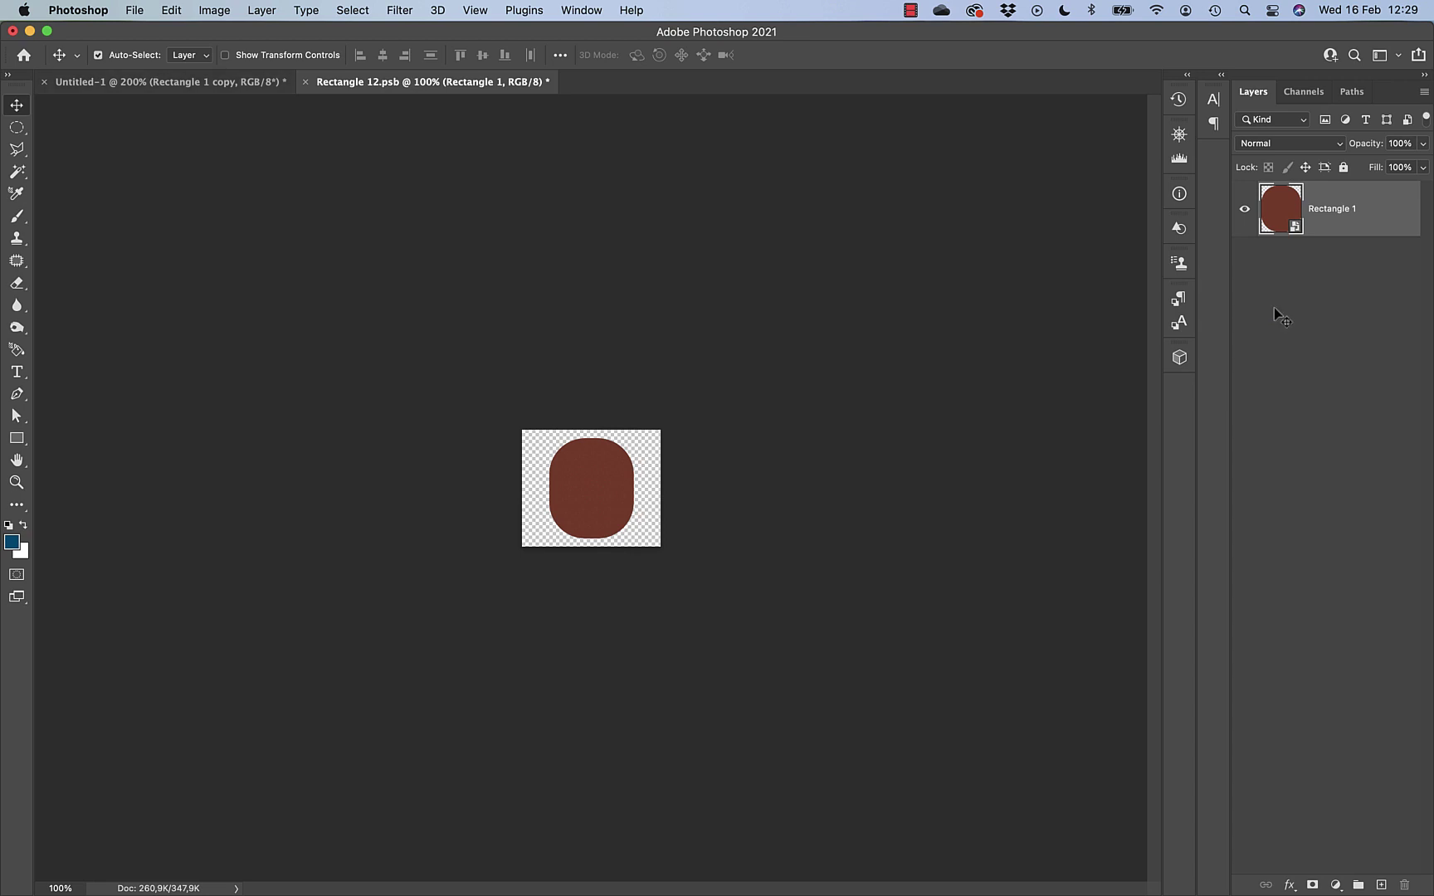
Open the nested smart object's contents and compare them with the main Untitled-1 document.
double_click(1297, 232)
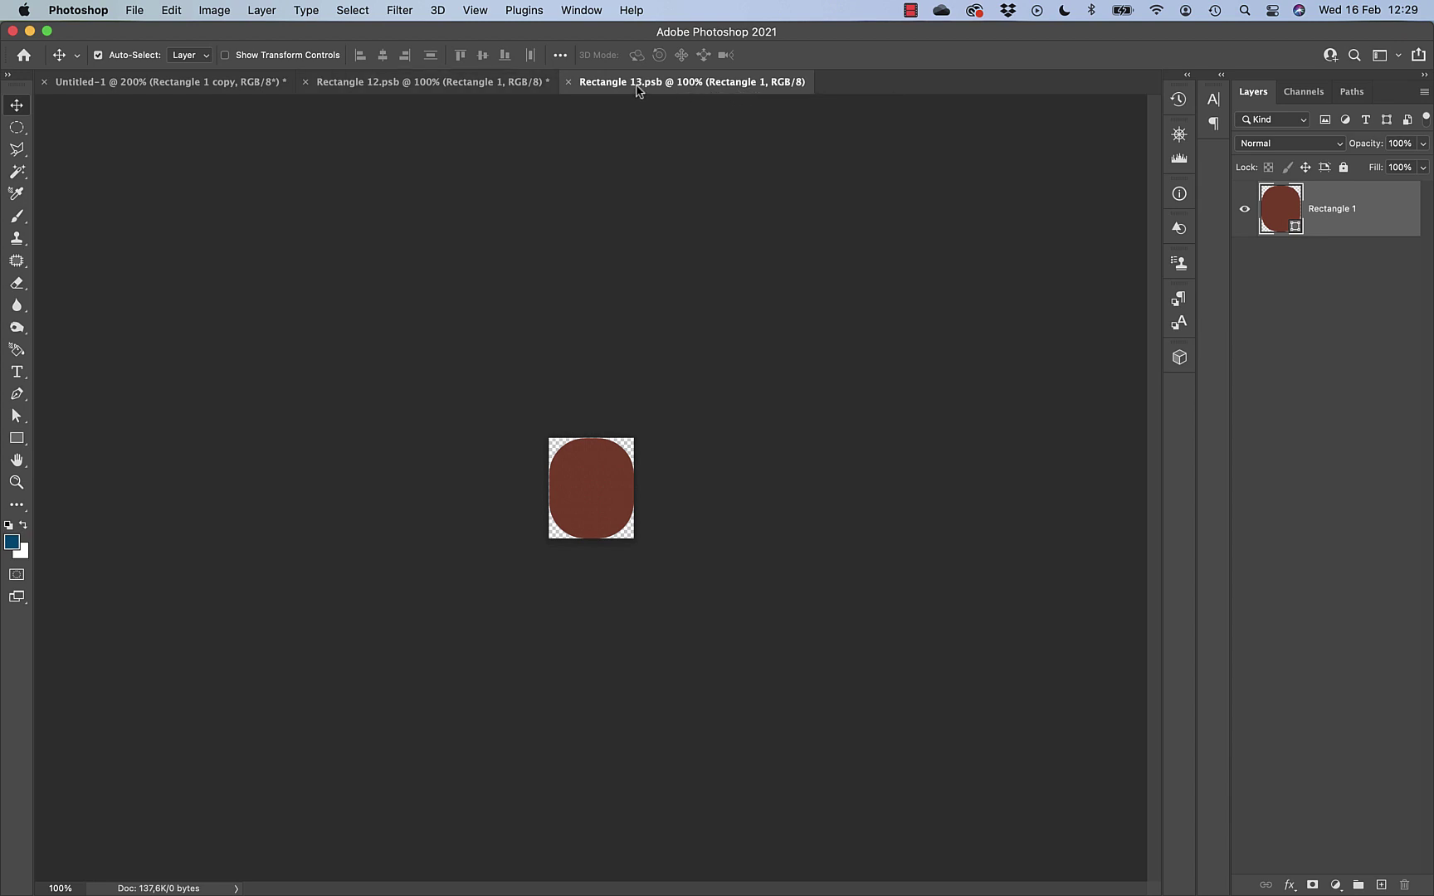
click(220, 83)
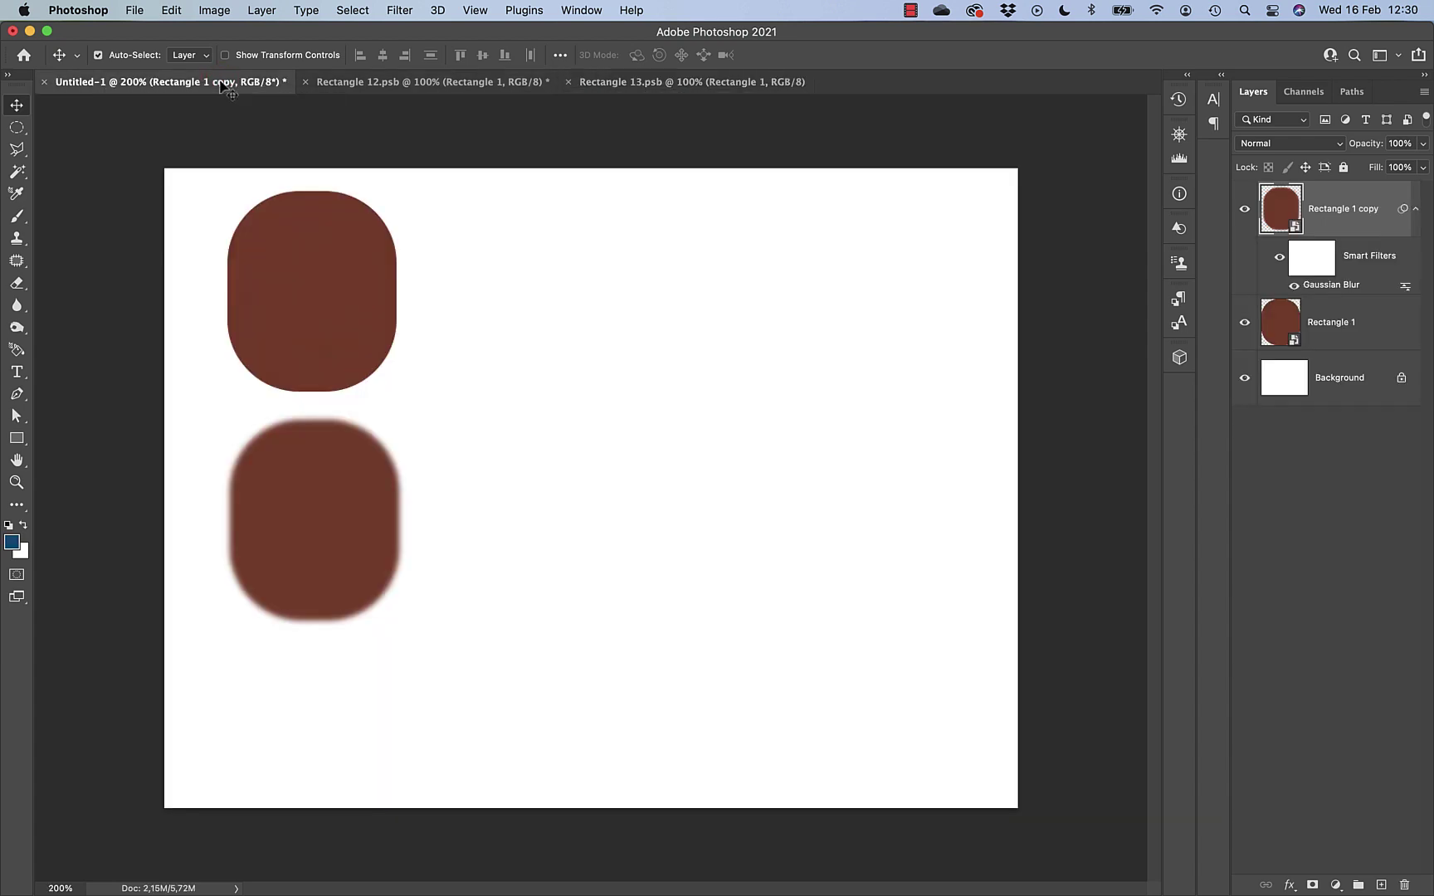
click(670, 86)
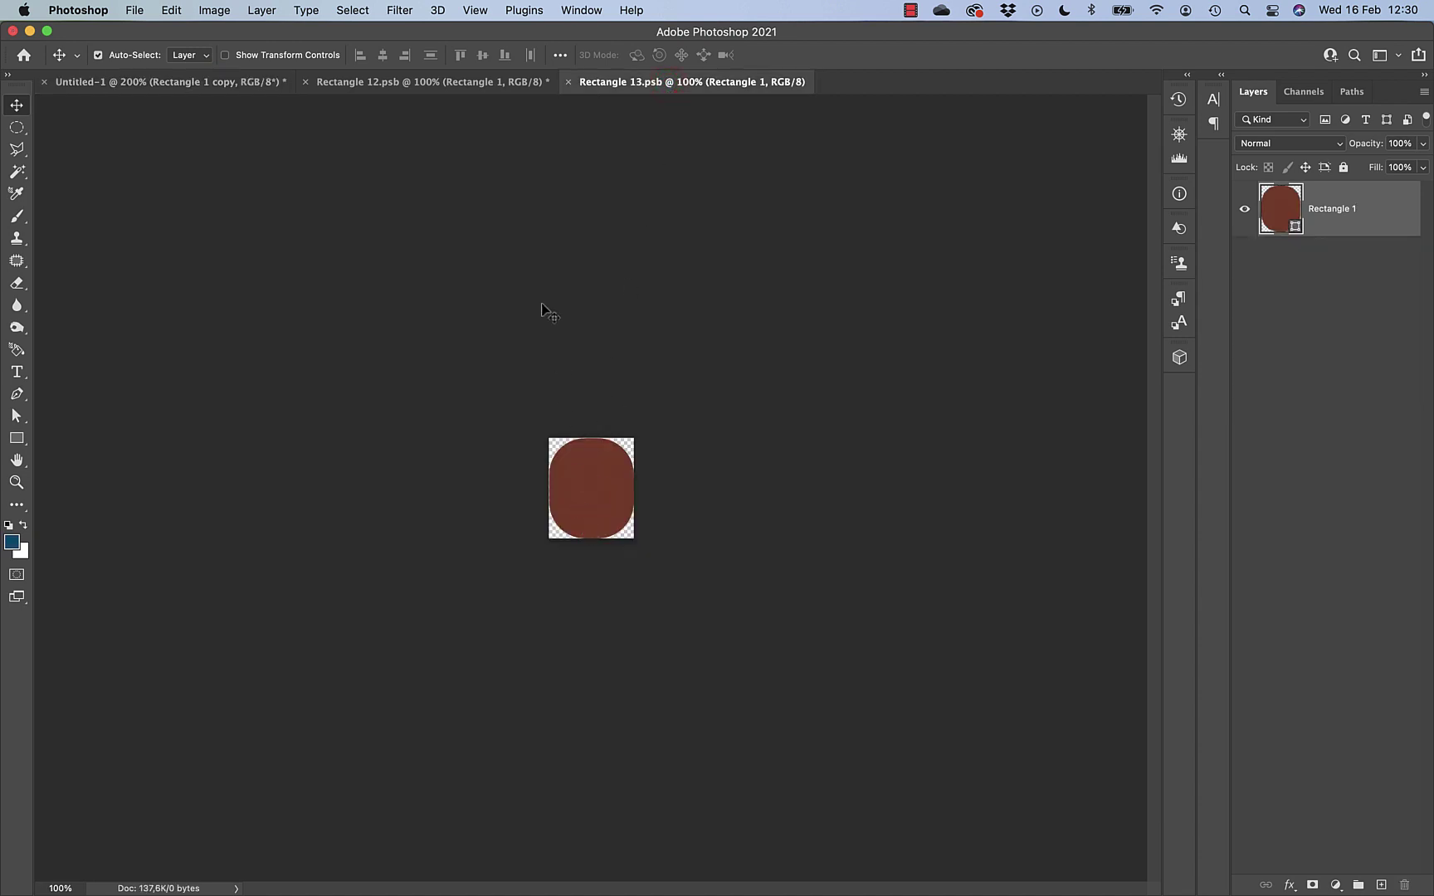
In Rectangle 12.psb, add a Hue/Saturation adjustment layer clipped to the Rectangle 1 layer, with Hue set to -91.
click(504, 84)
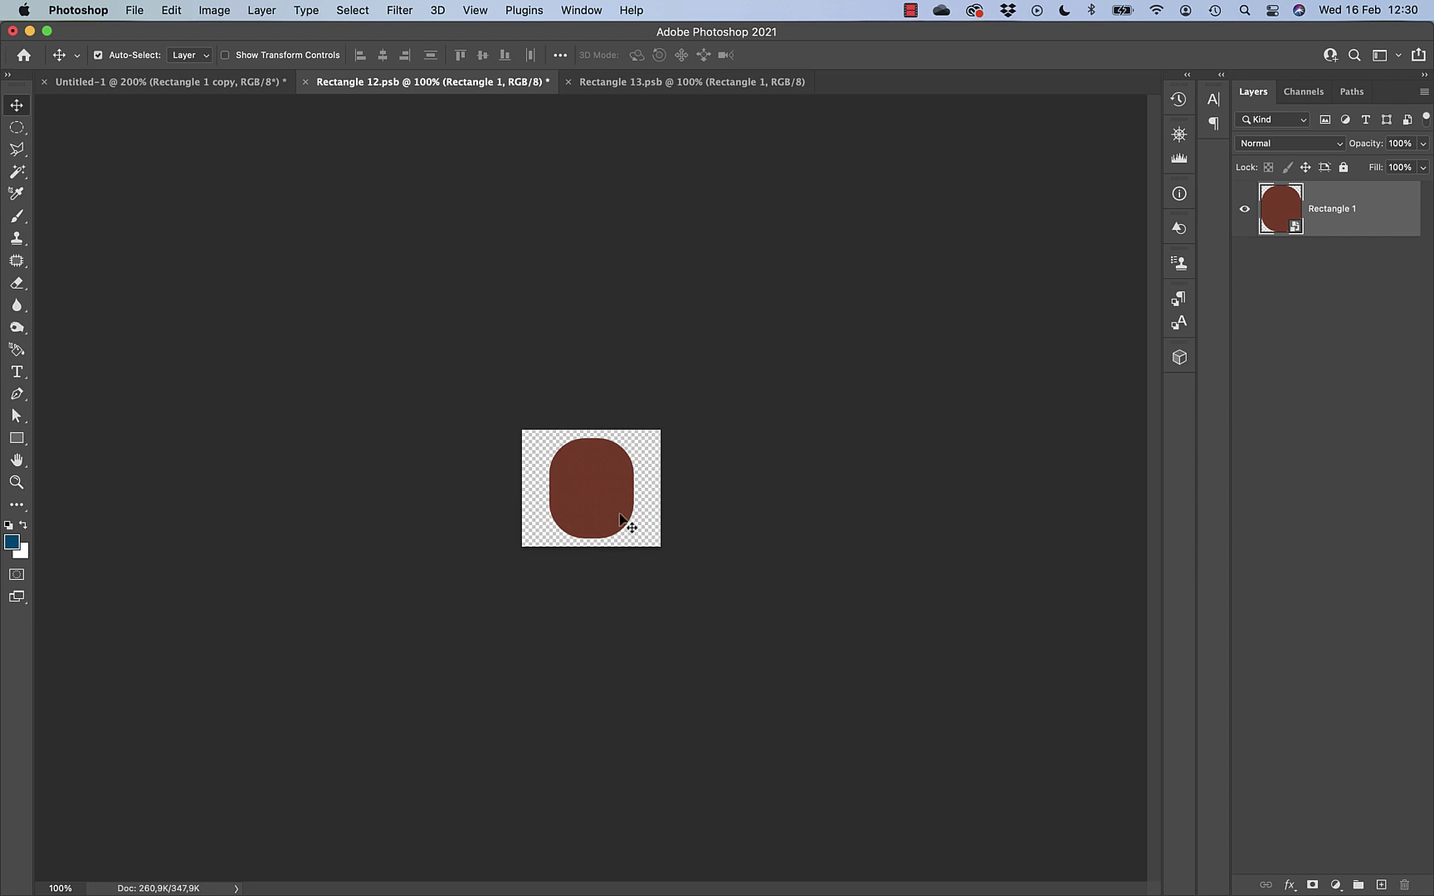
click(260, 10)
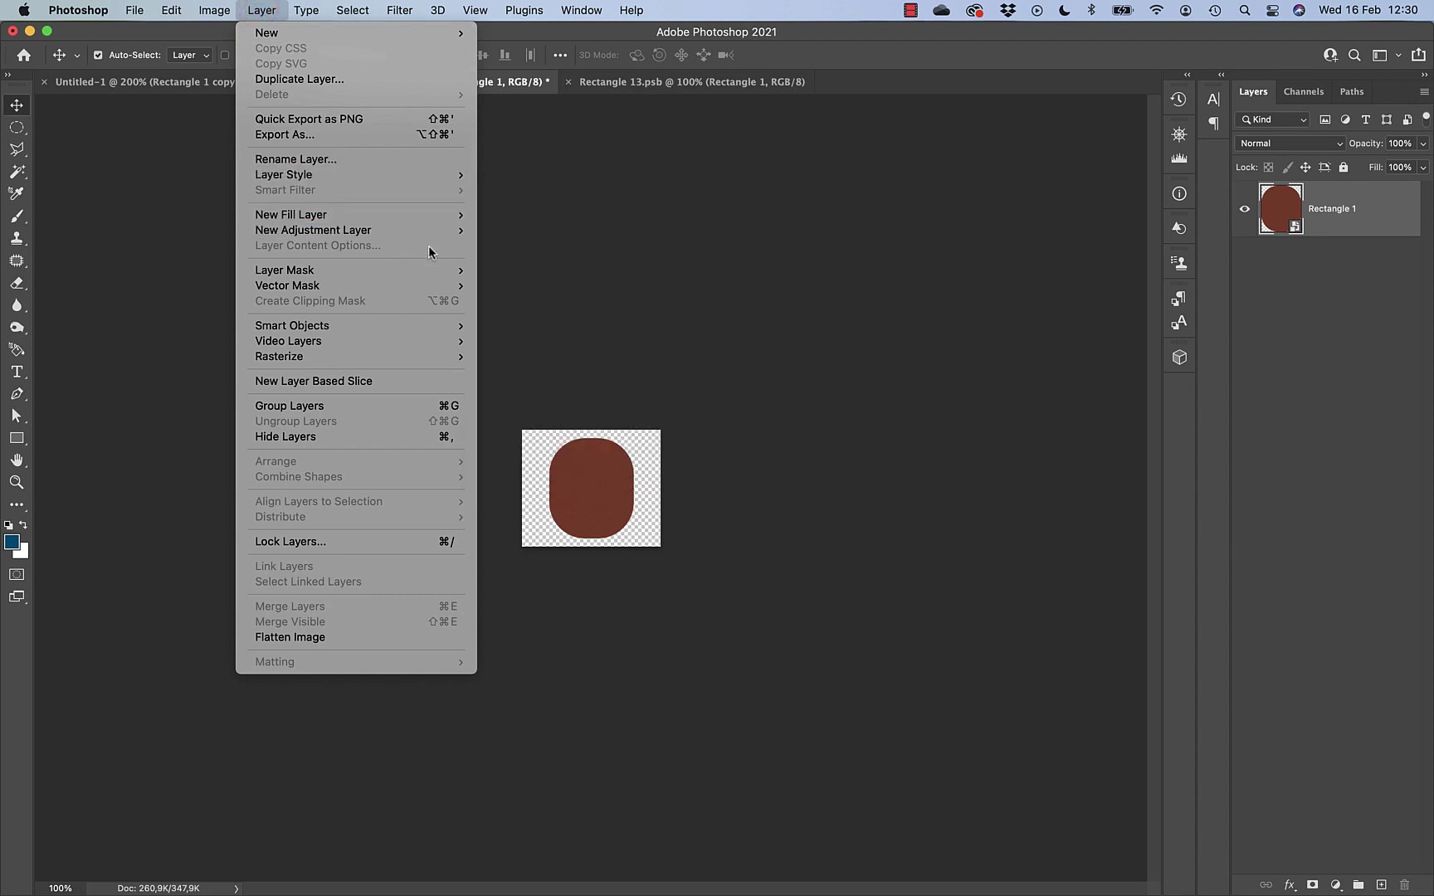
mouse_move(440, 230)
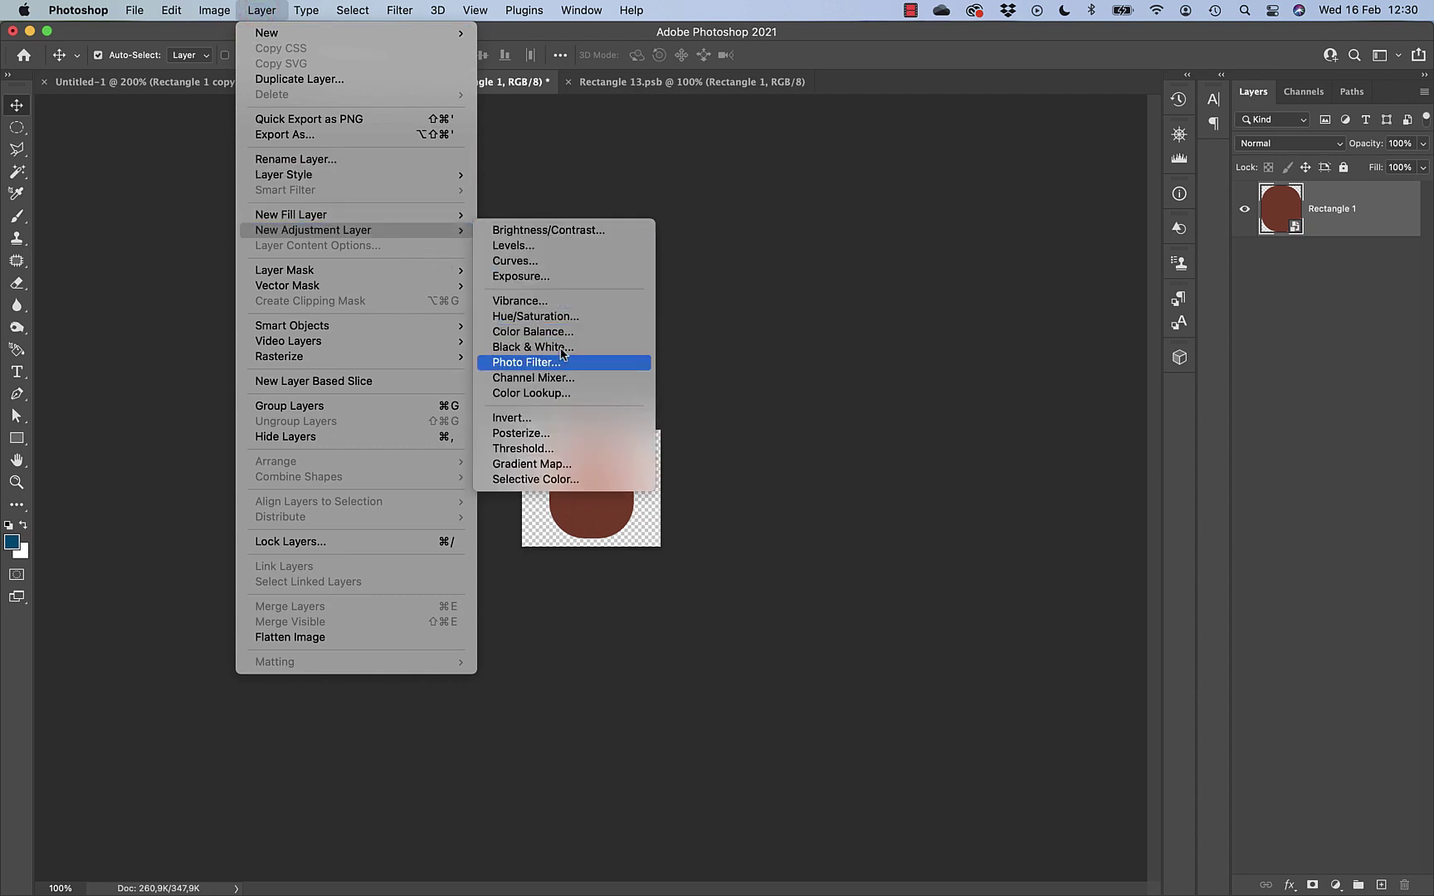
click(552, 318)
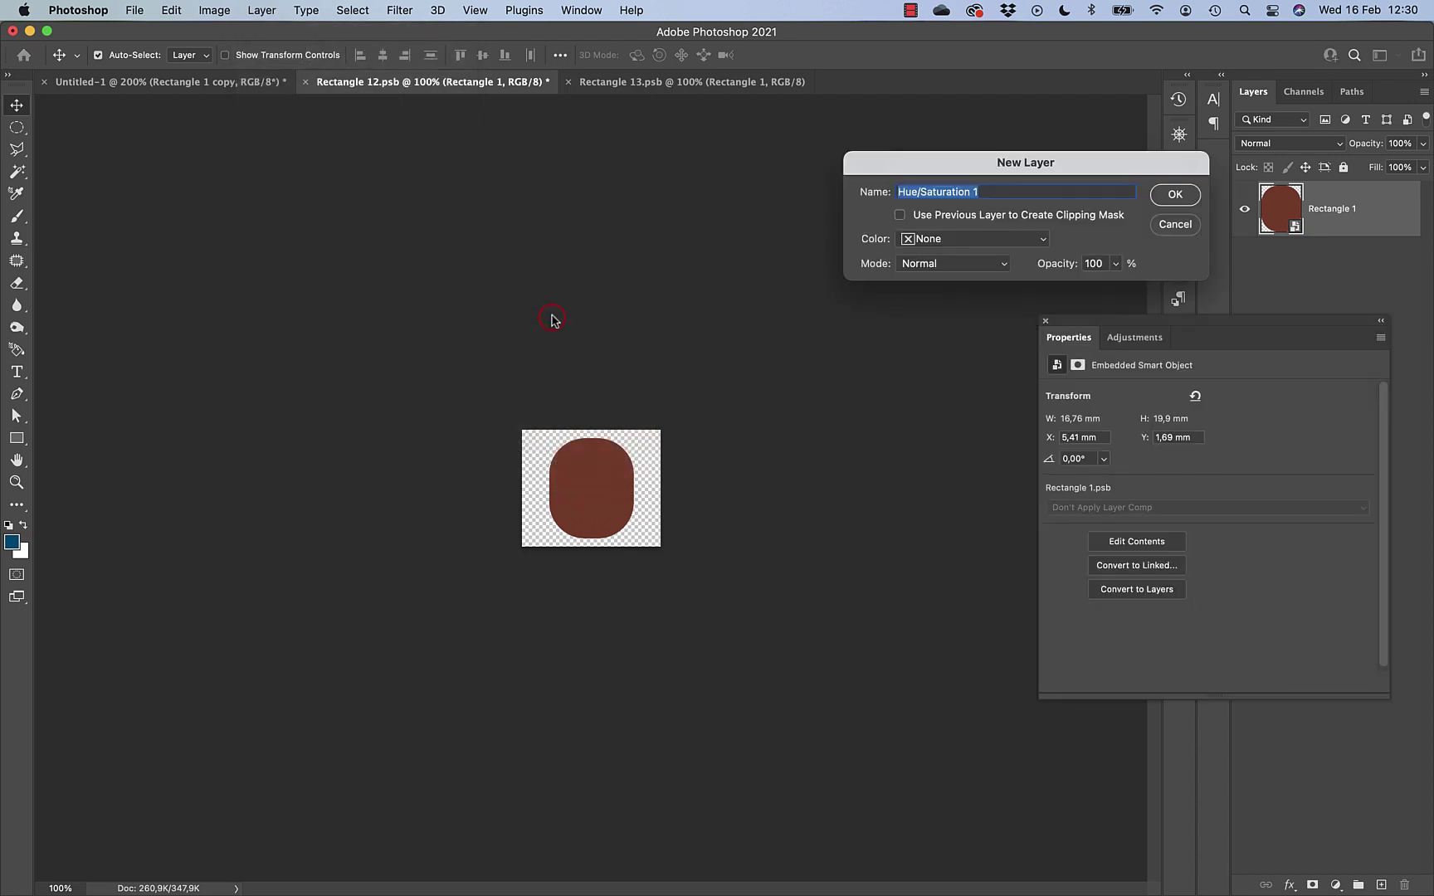
click(901, 216)
click(1170, 198)
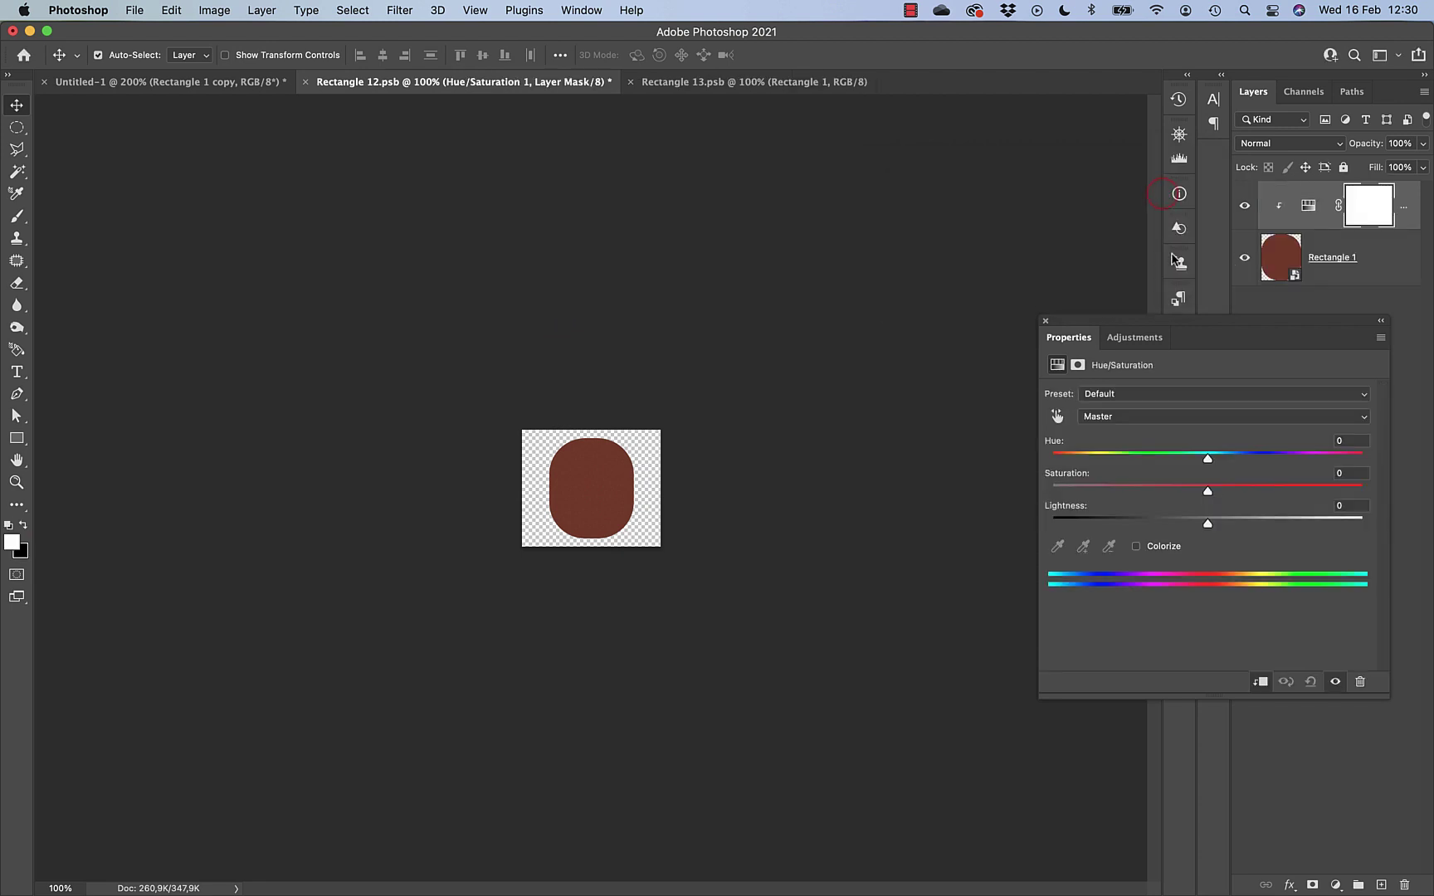
drag(1207, 452, 1107, 462)
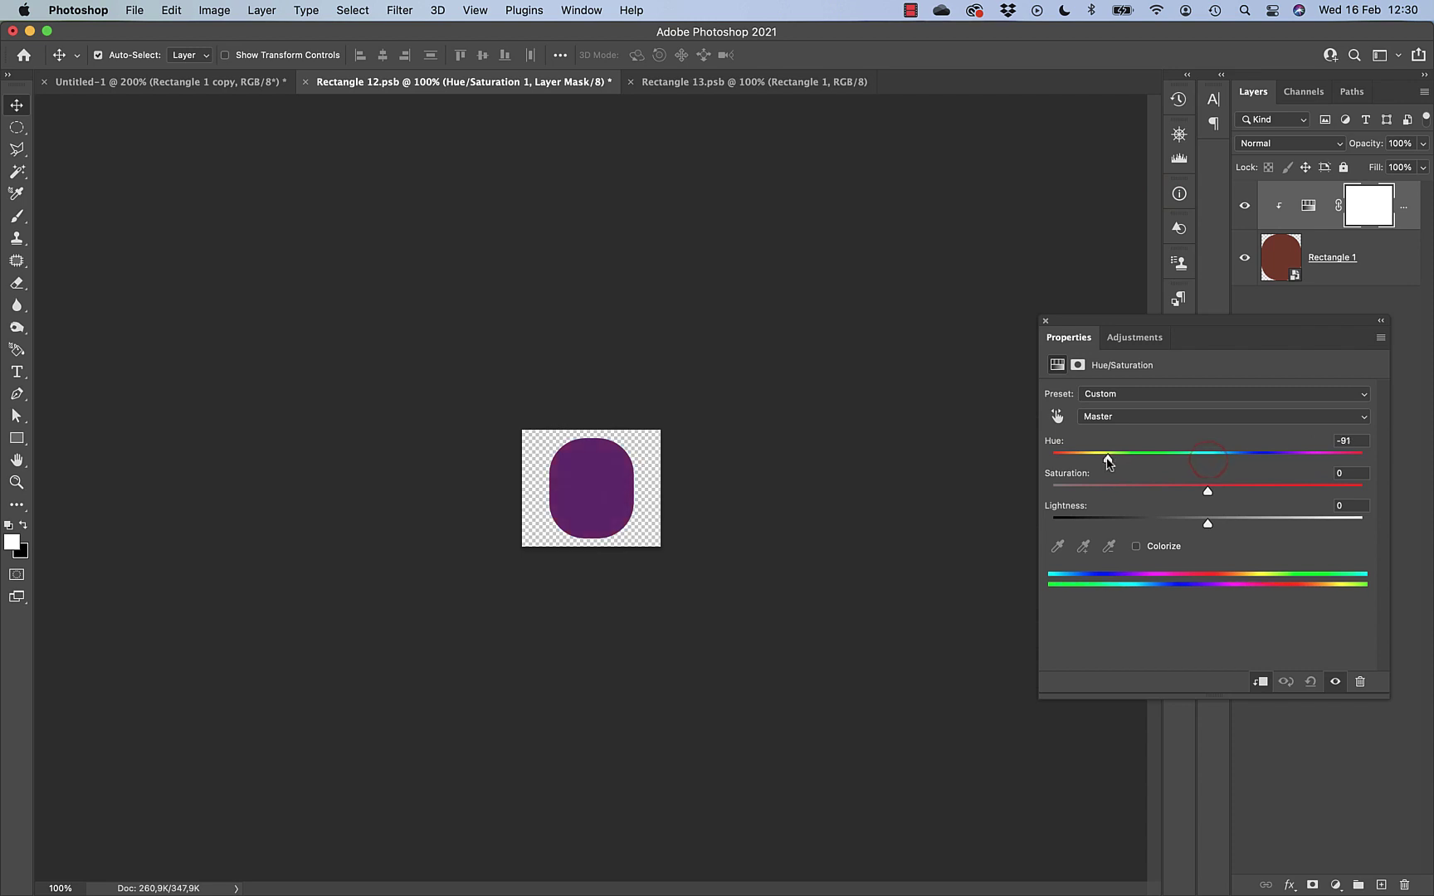
click(1046, 321)
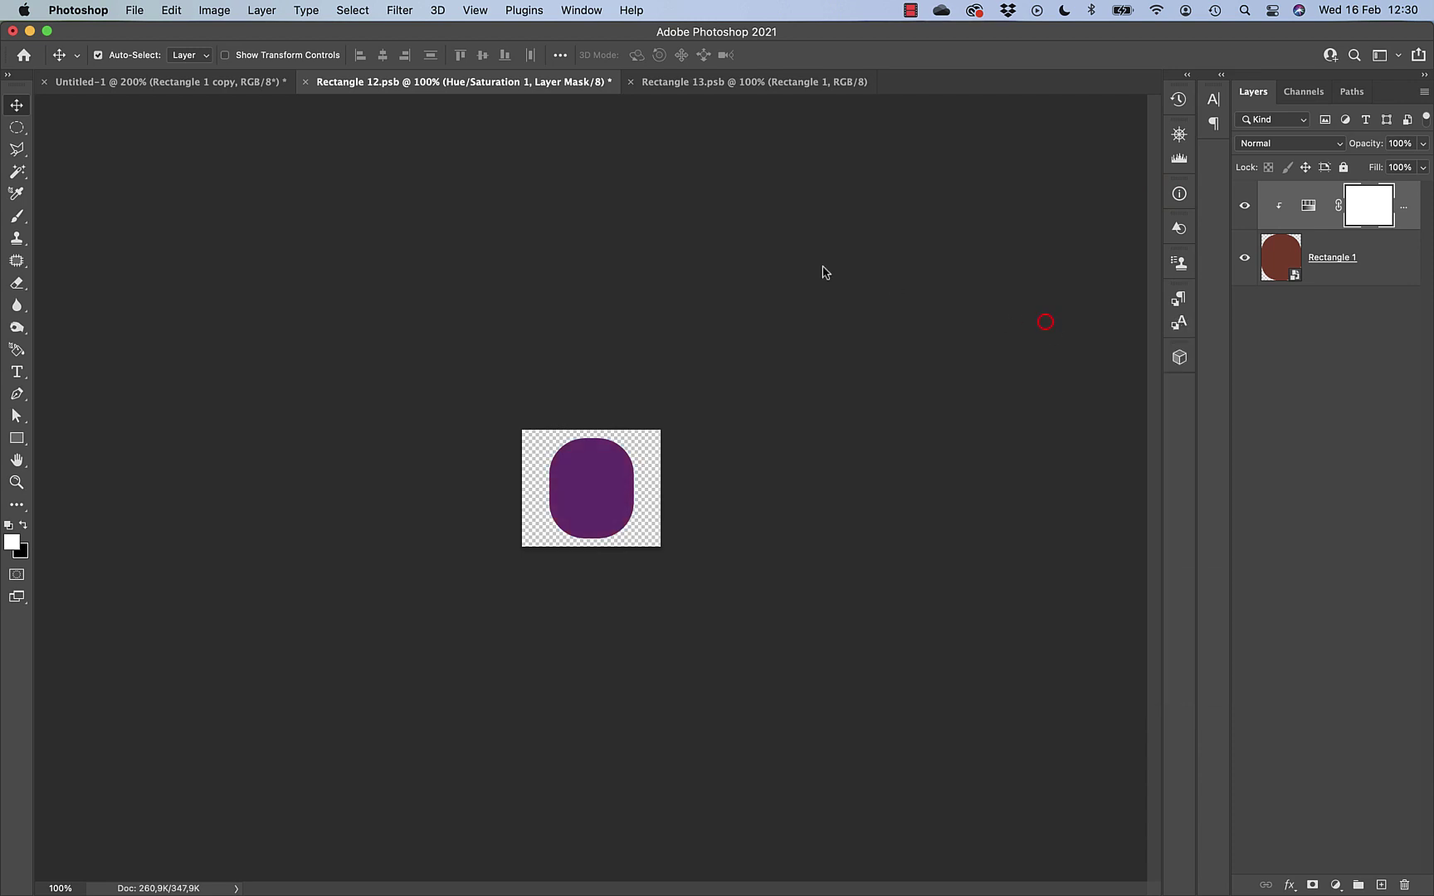
Save and close Rectangle 12.psb and close the nested Rectangle 13.psb.
click(306, 83)
click(729, 331)
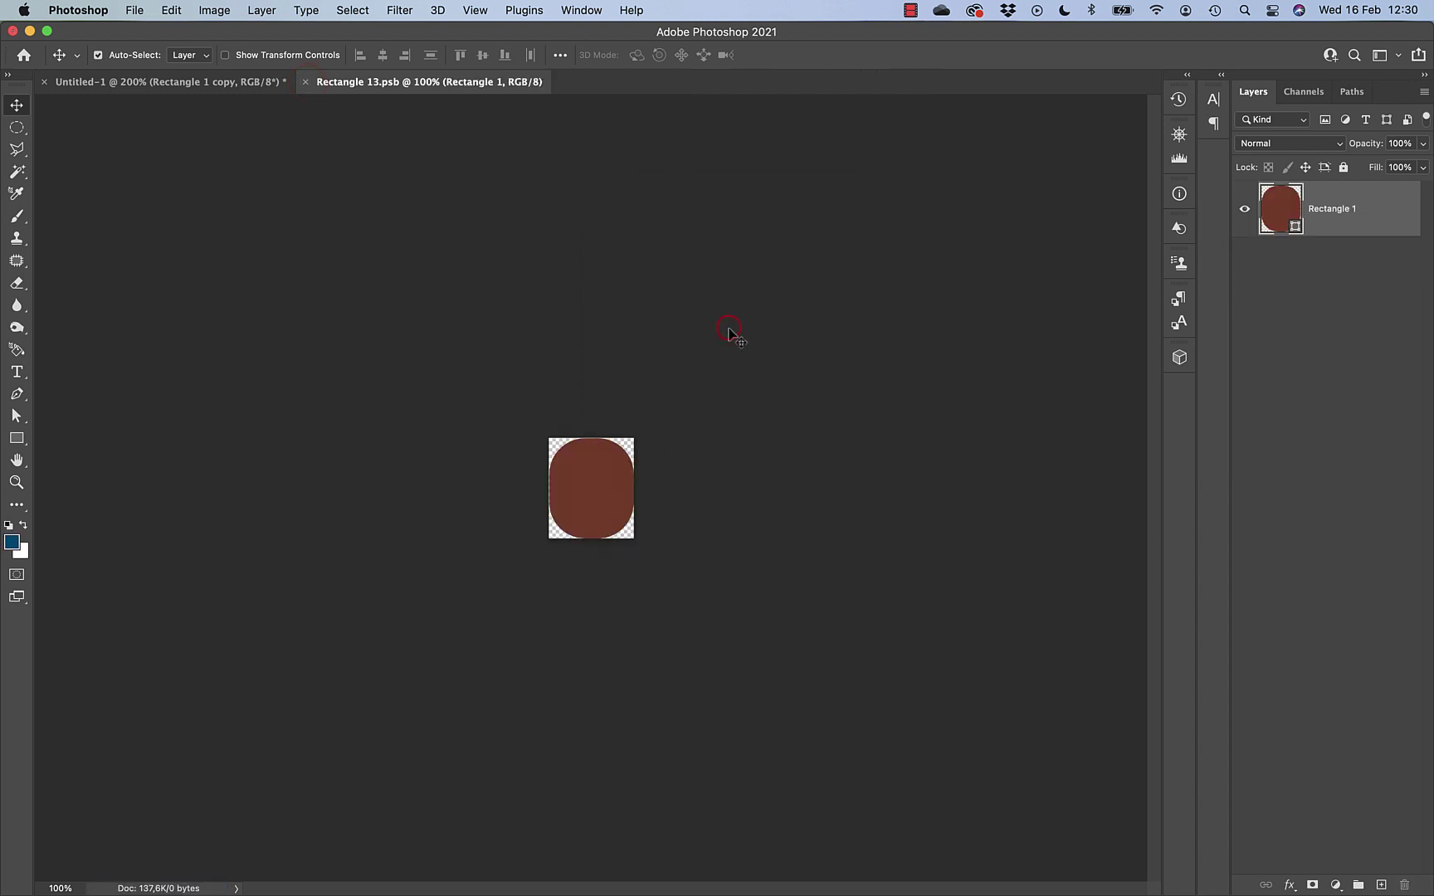
click(305, 83)
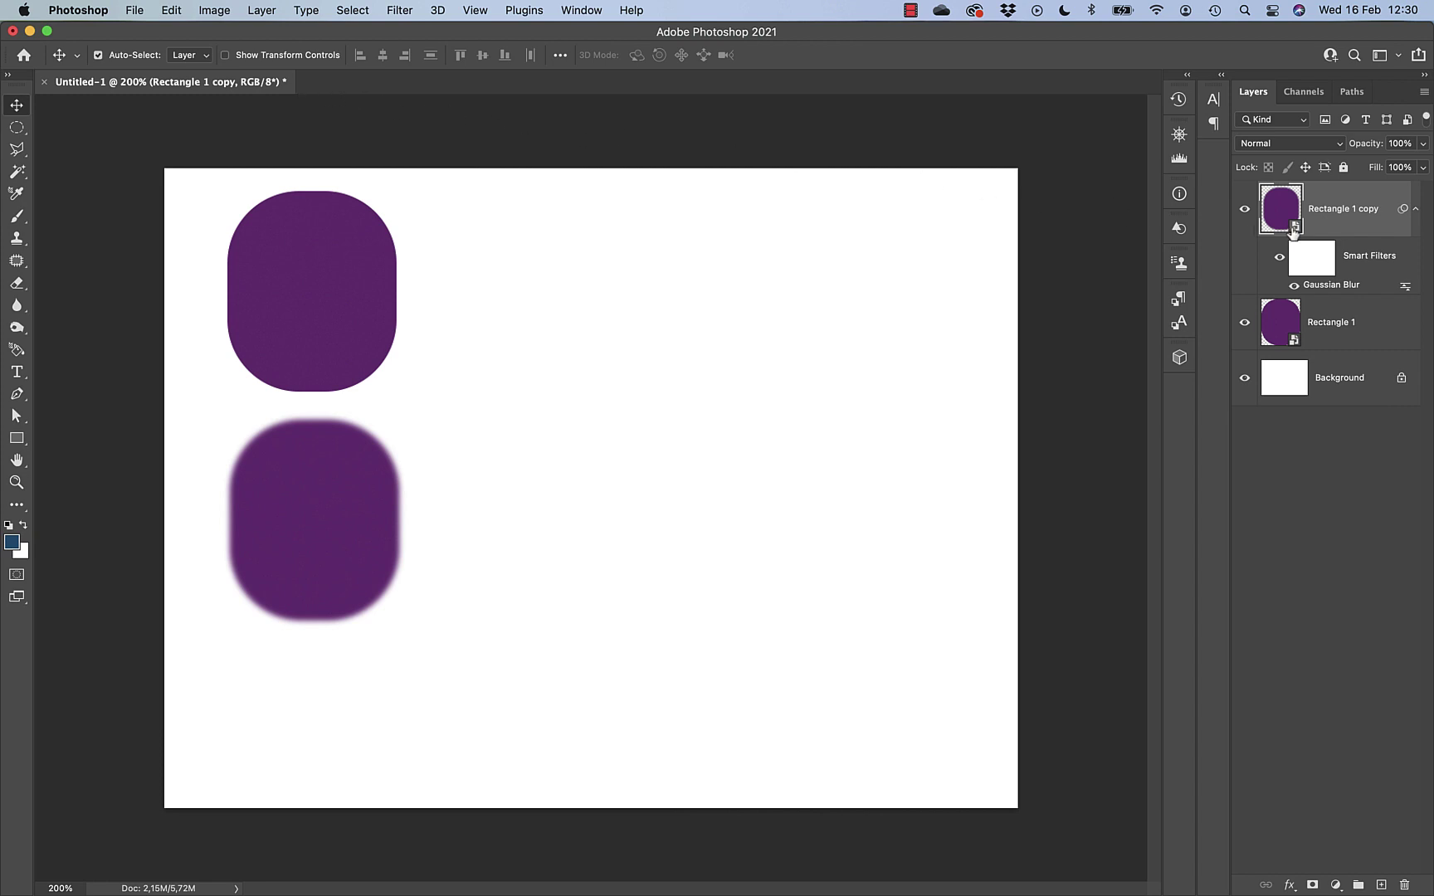
Reopen the copy's smart object, inspect the contents of the nested smart object inside it, and close the nested contents.
double_click(1294, 231)
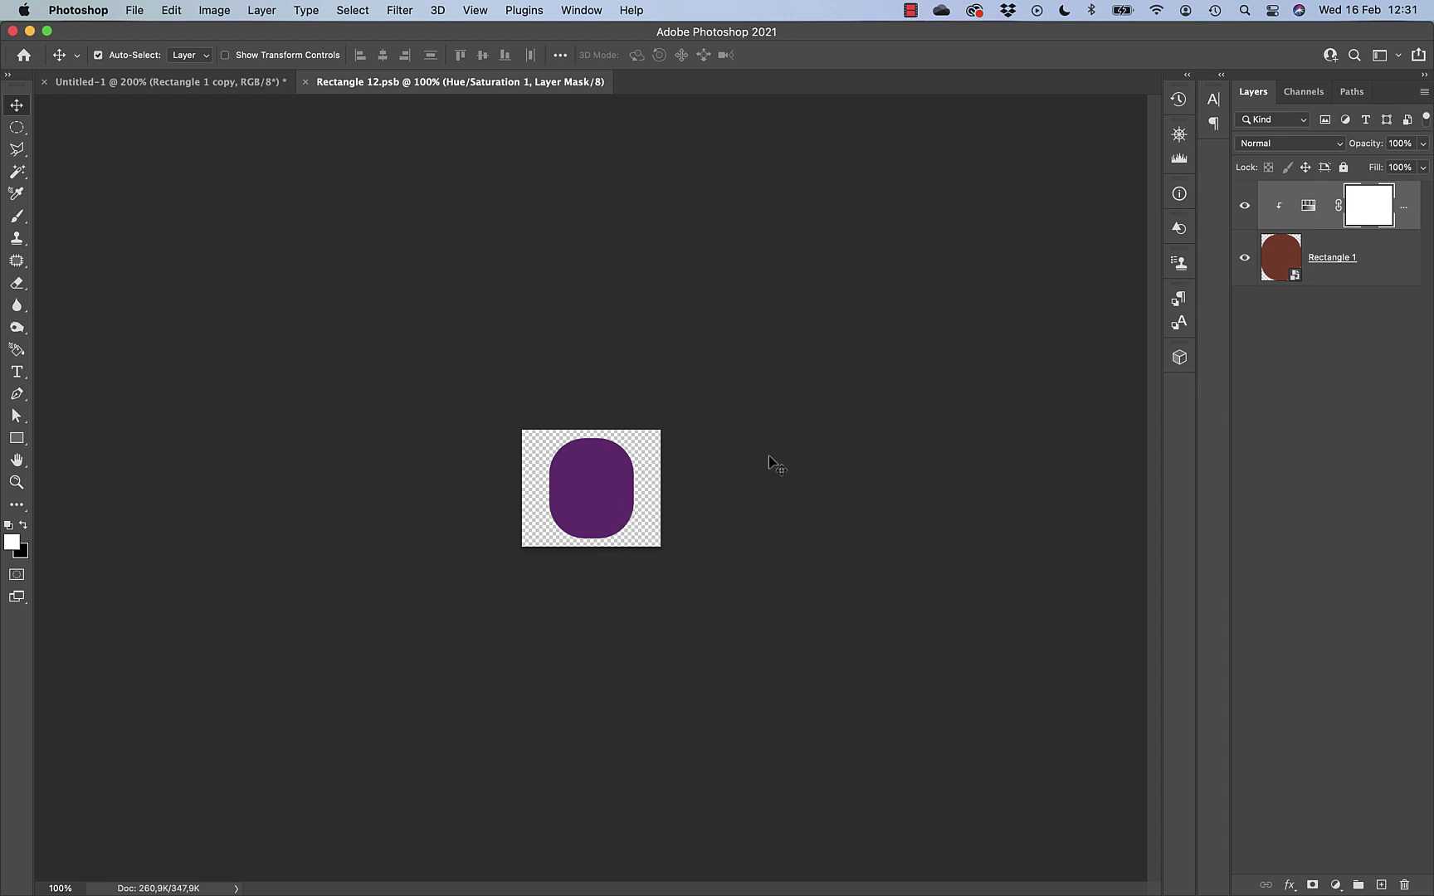
double_click(1295, 277)
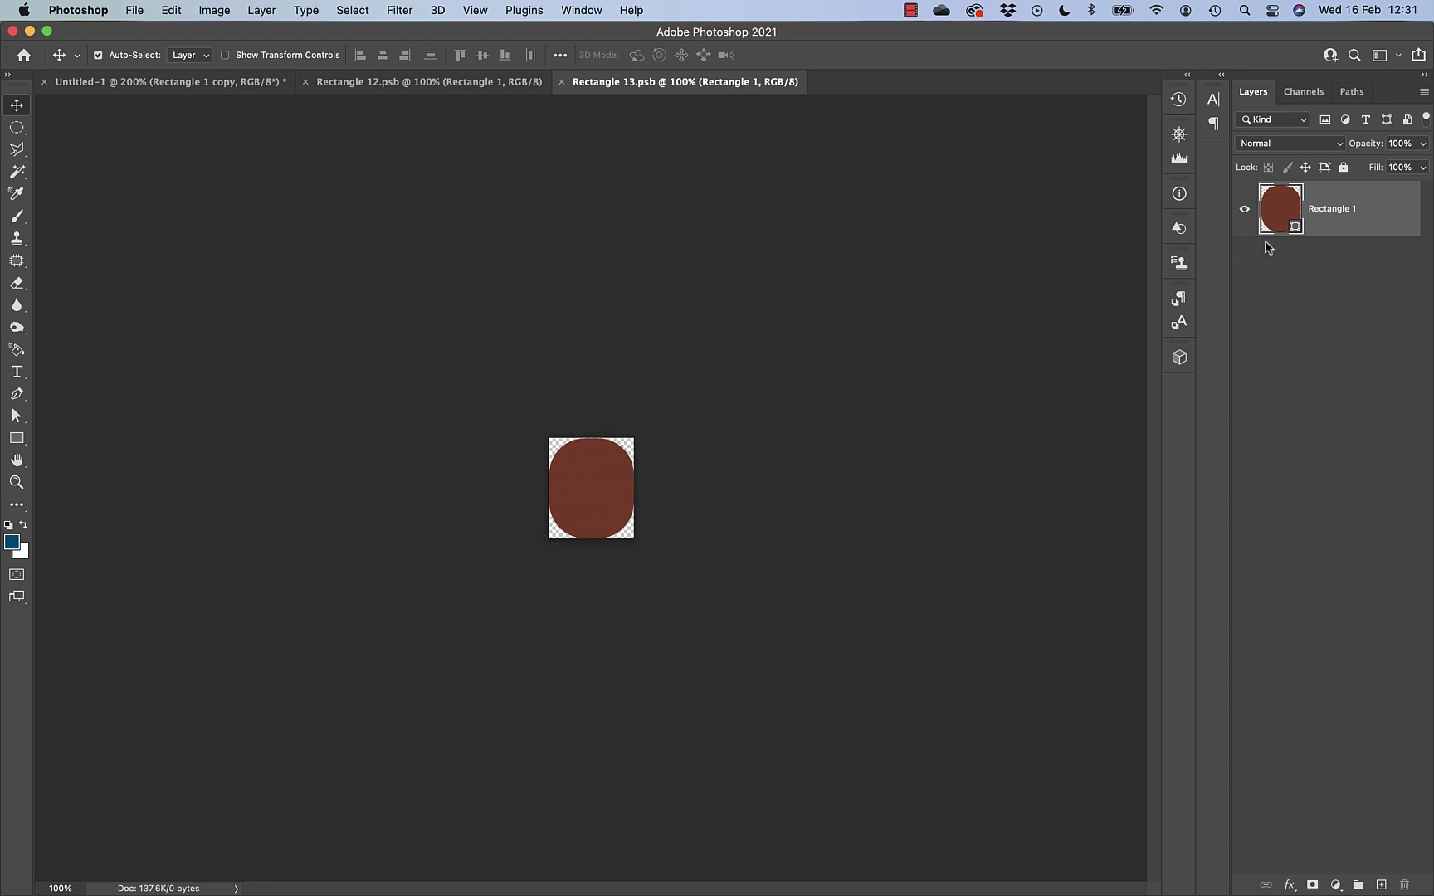
click(562, 82)
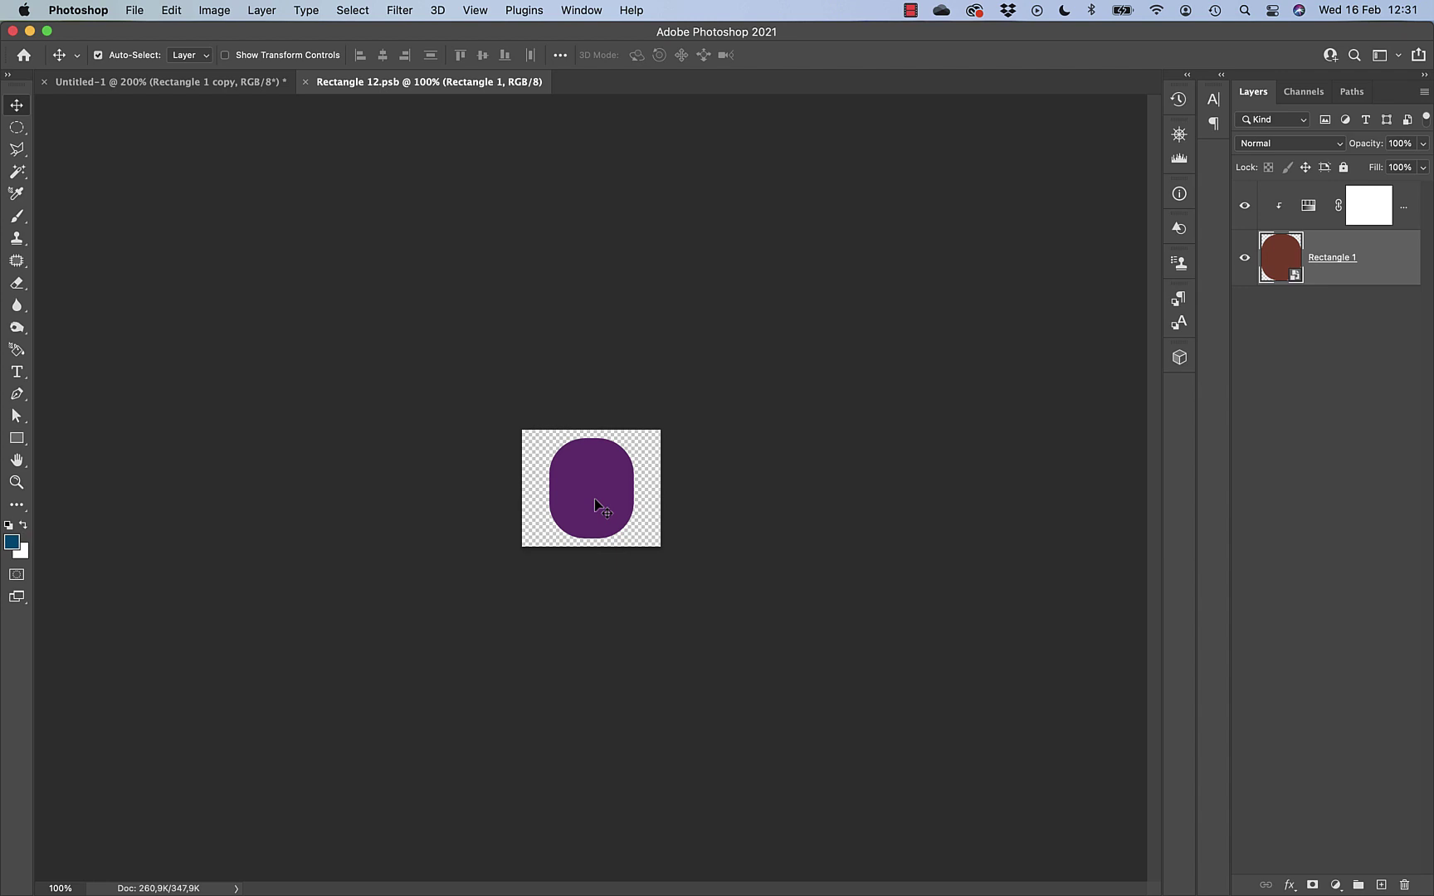
Rotate the nested smart object layer by -90 degrees, and save and close Rectangle 12.psb.
key(super+t)
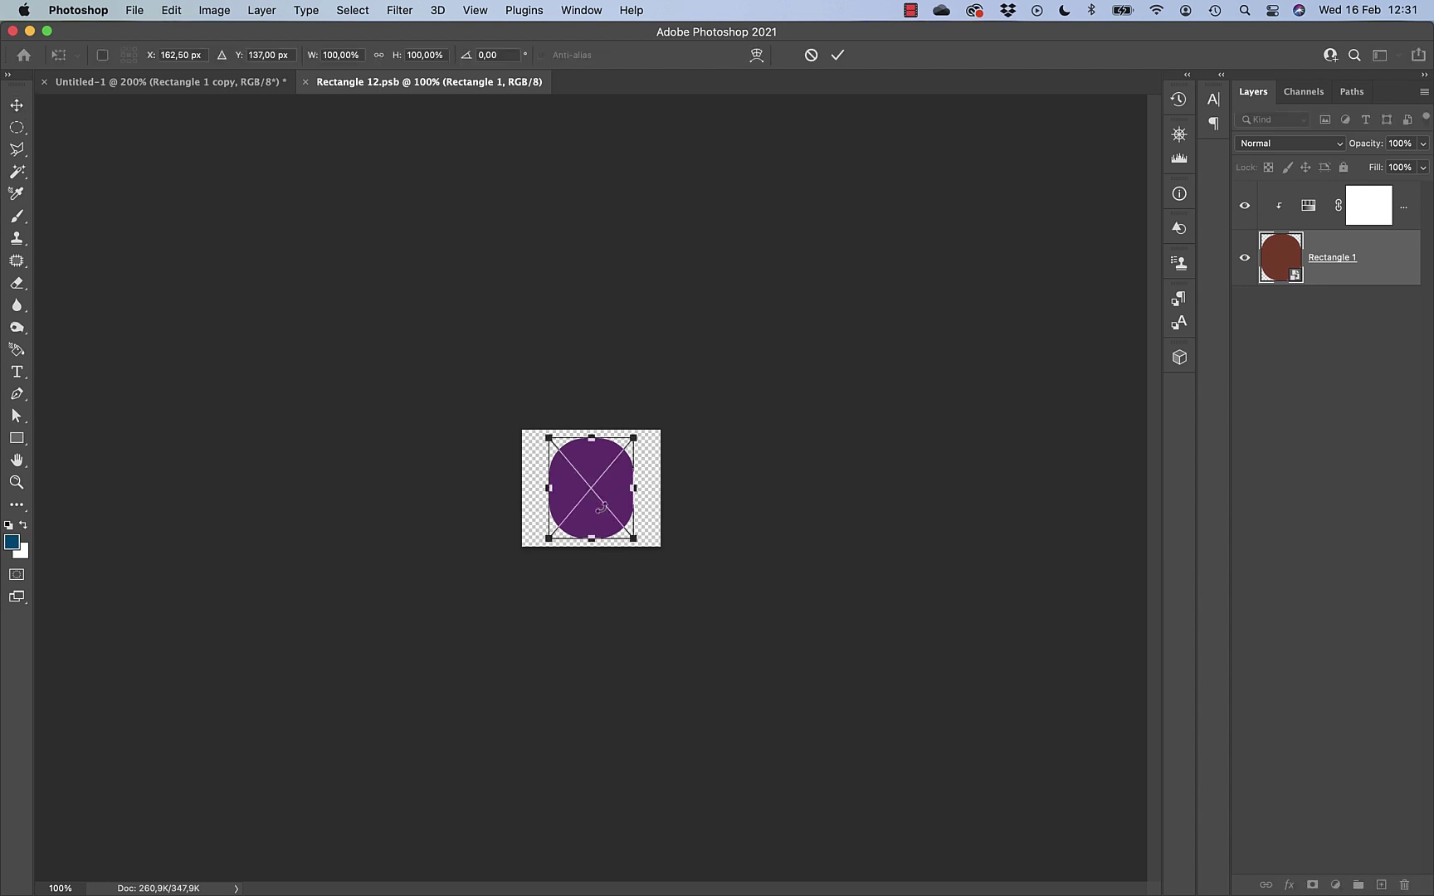
drag(634, 554, 704, 400)
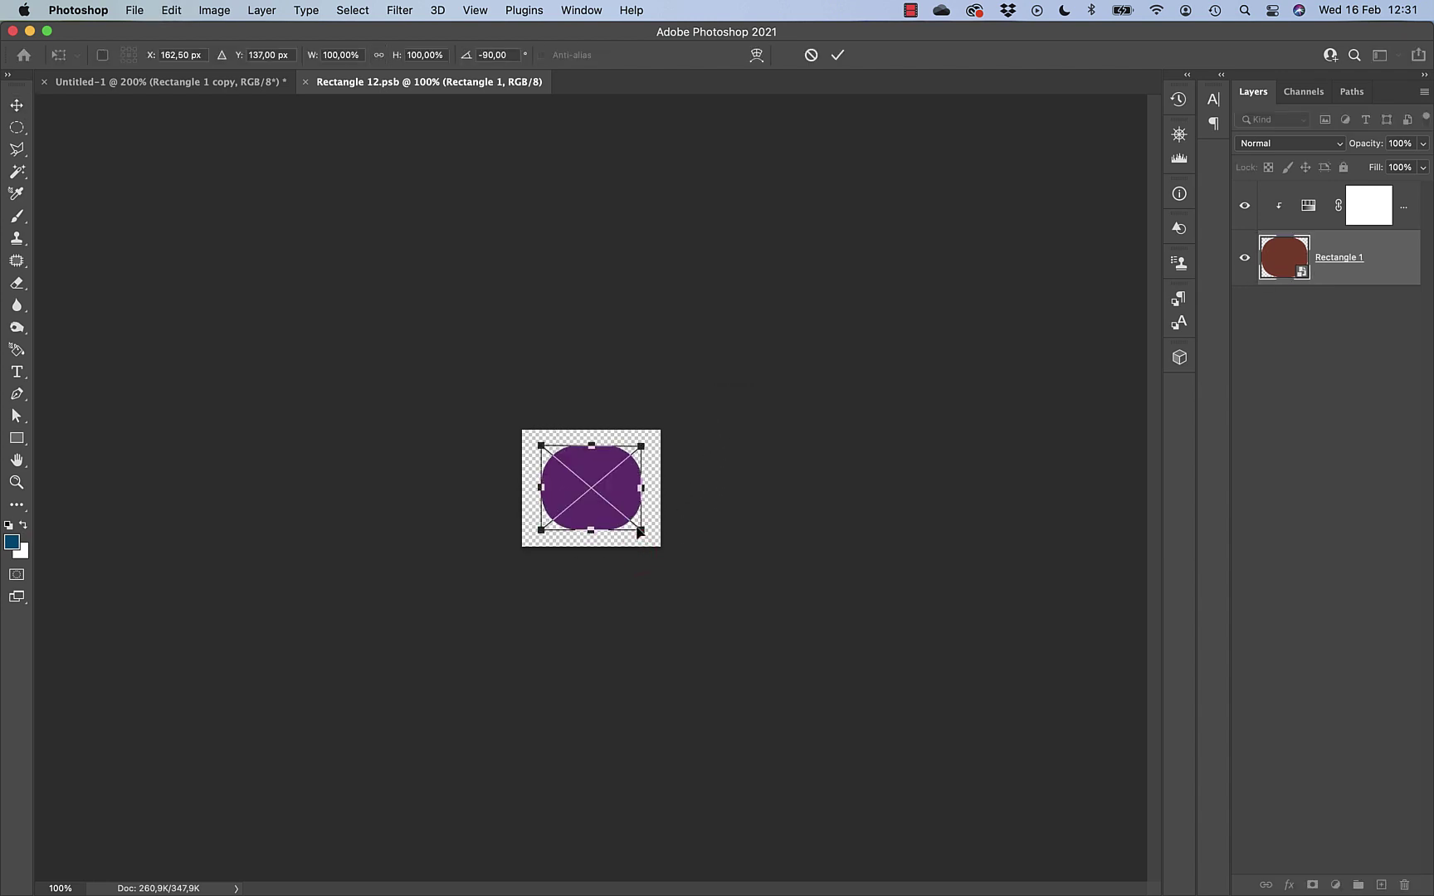
click(838, 56)
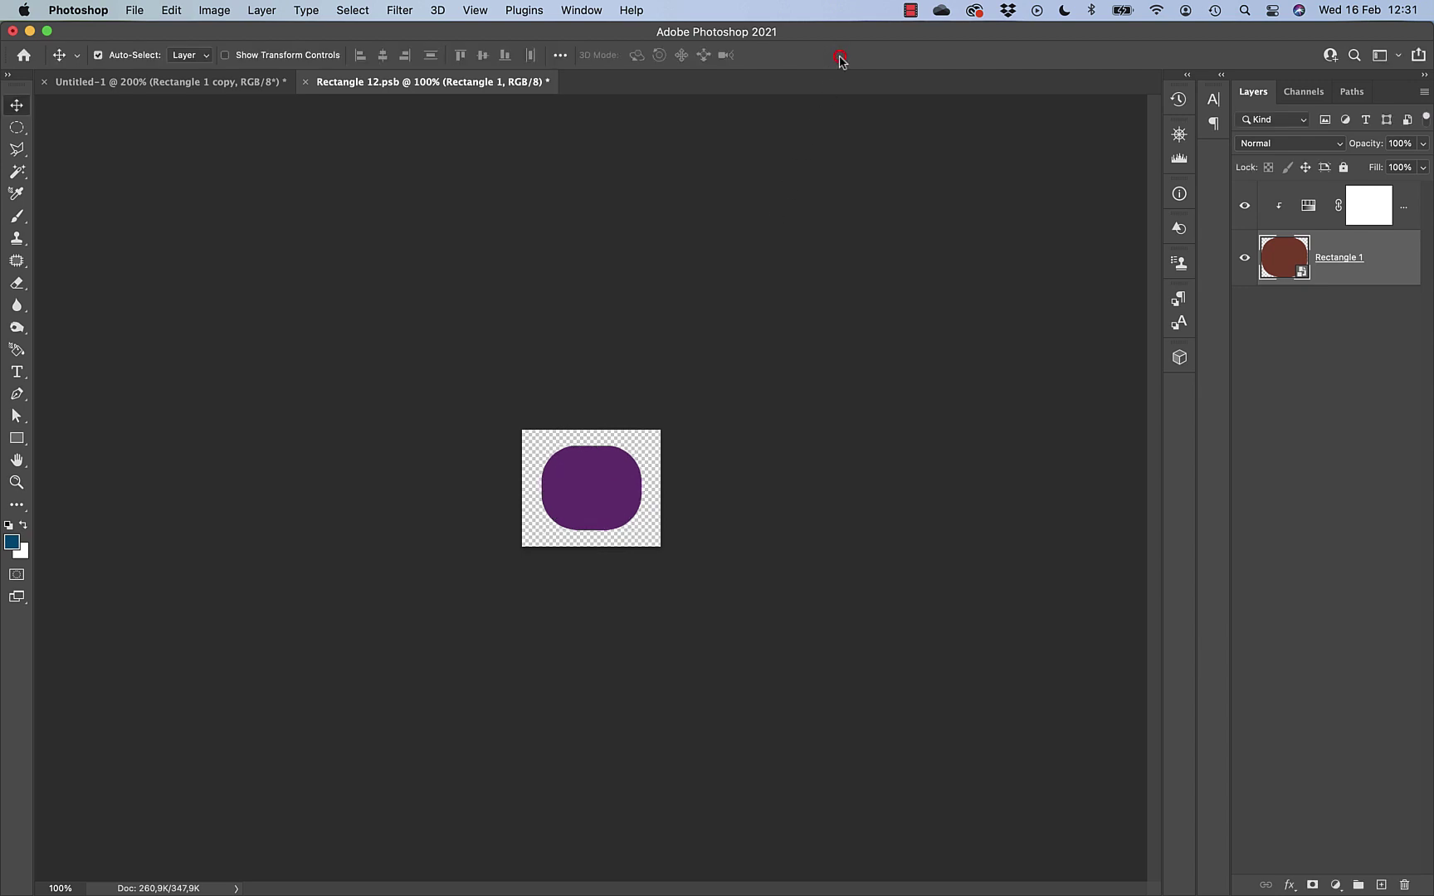
click(306, 81)
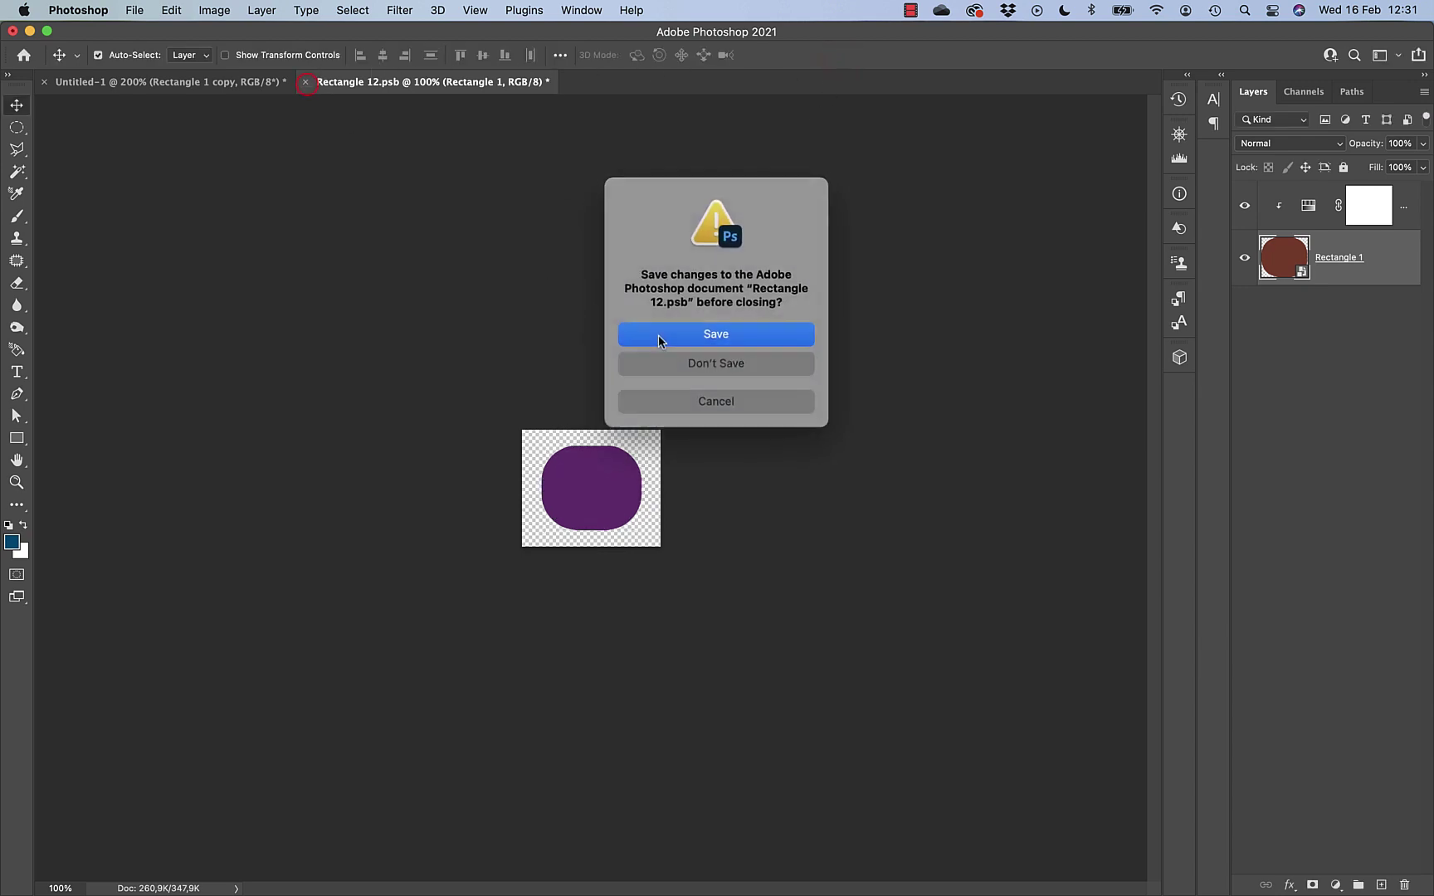
click(703, 336)
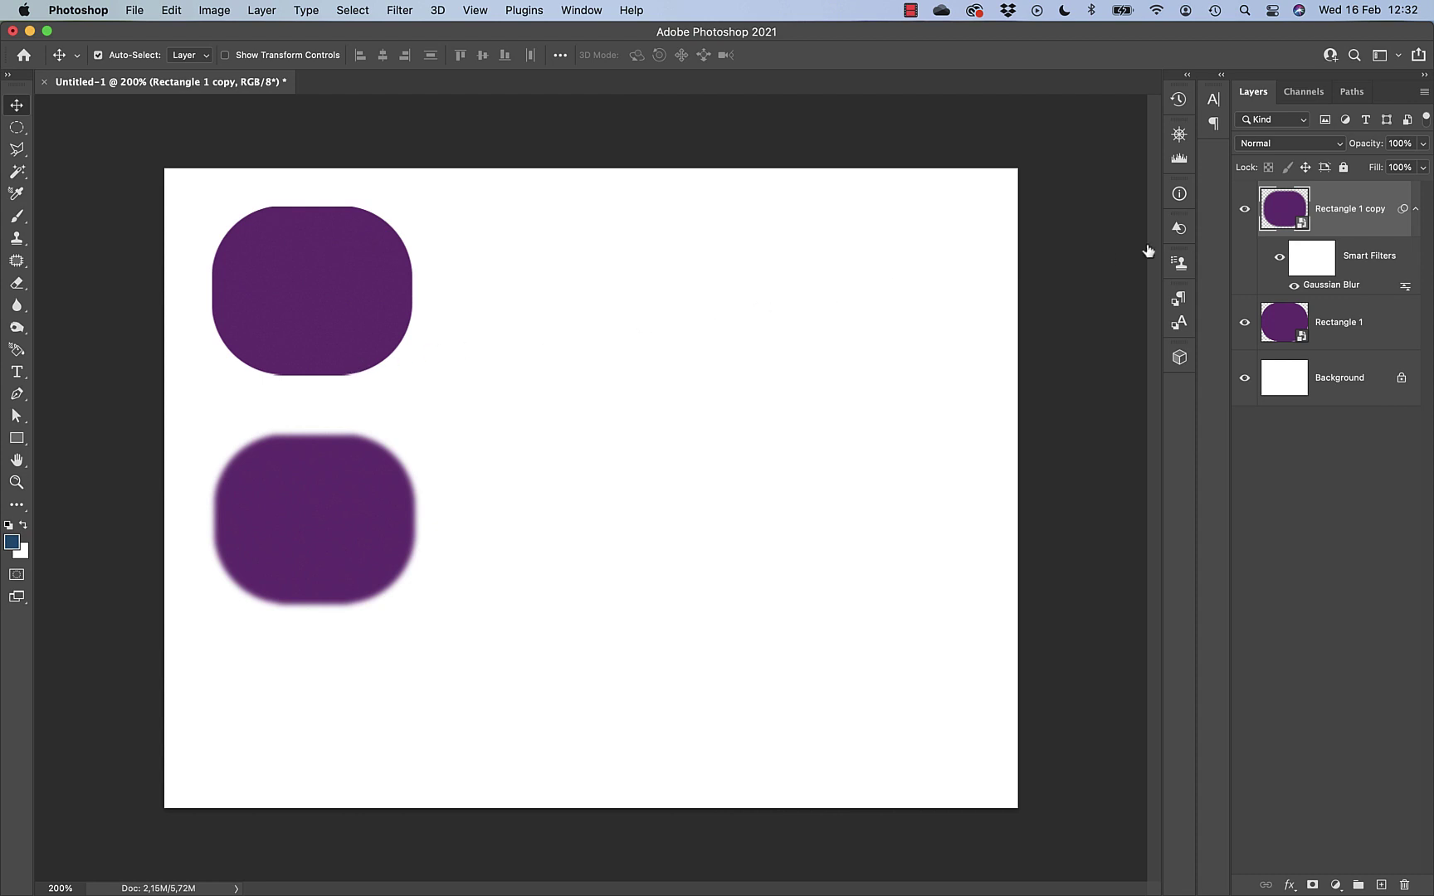
Open the copy's smart object and the nested smart object inside it, and rotate the innermost shape by 45 degrees.
double_click(1303, 222)
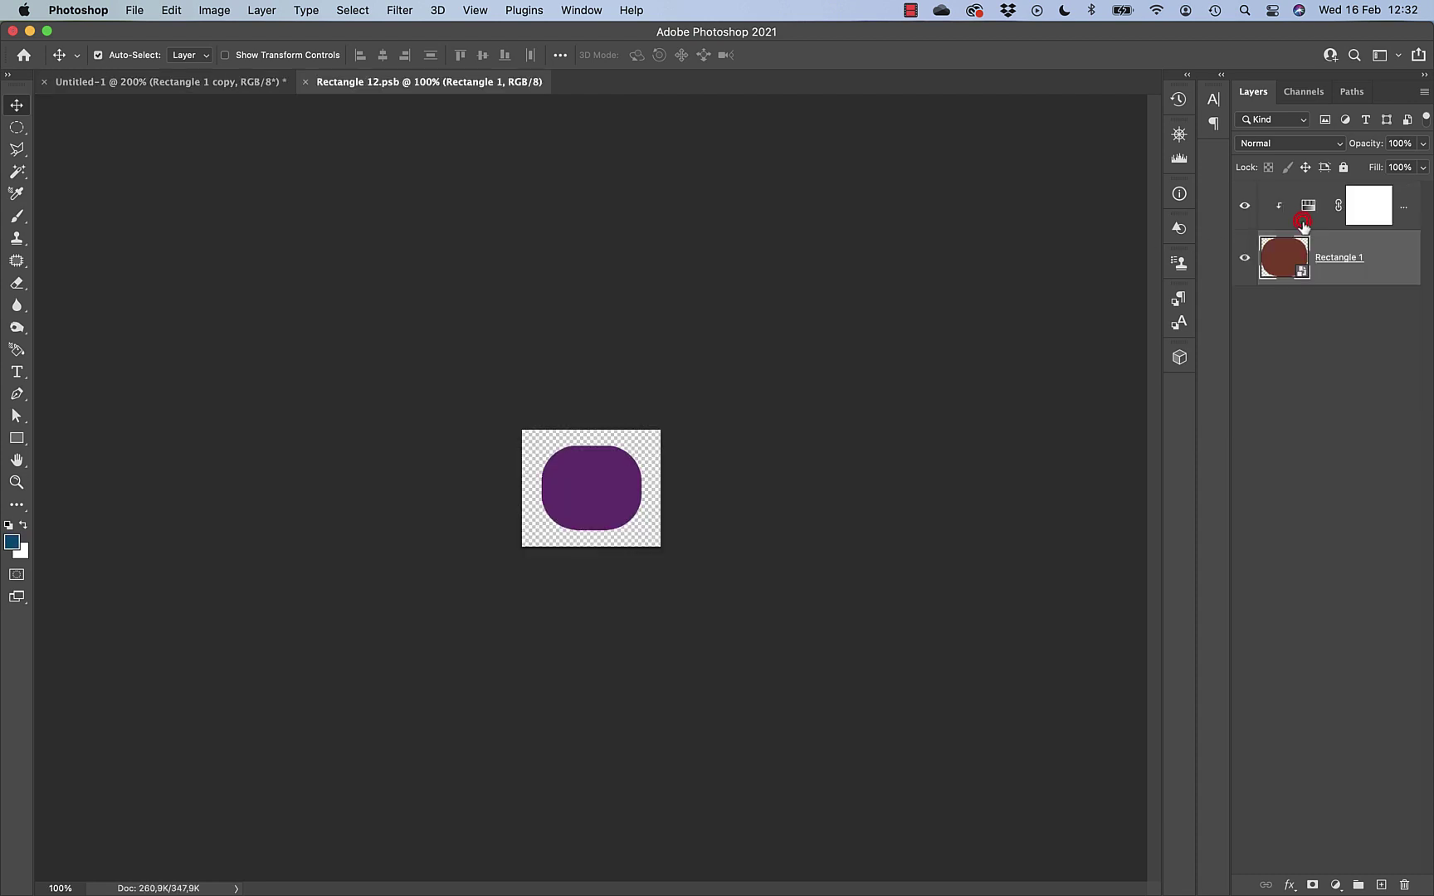
double_click(1303, 274)
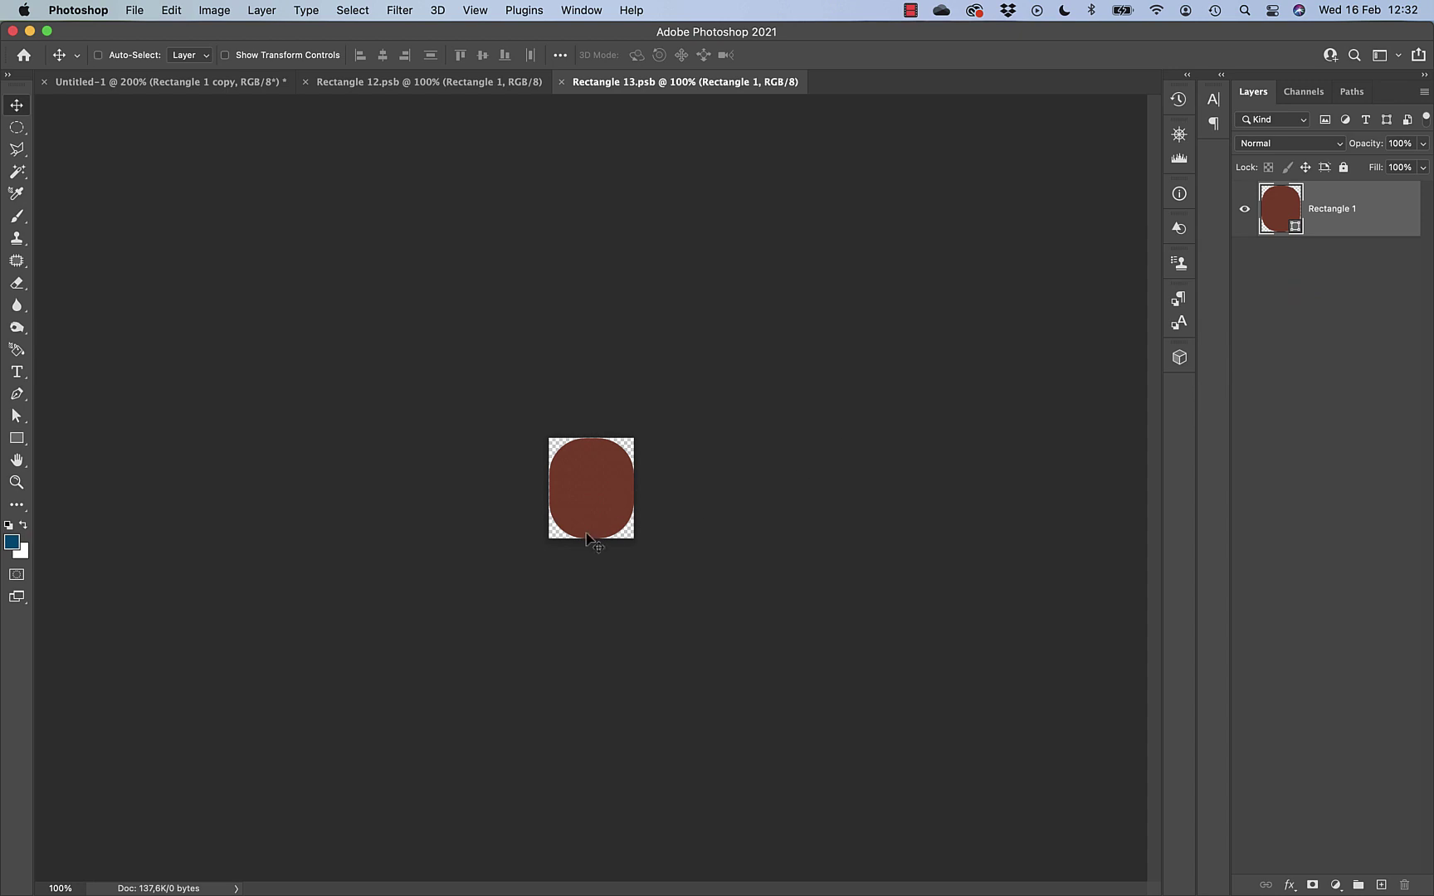
key(super+t)
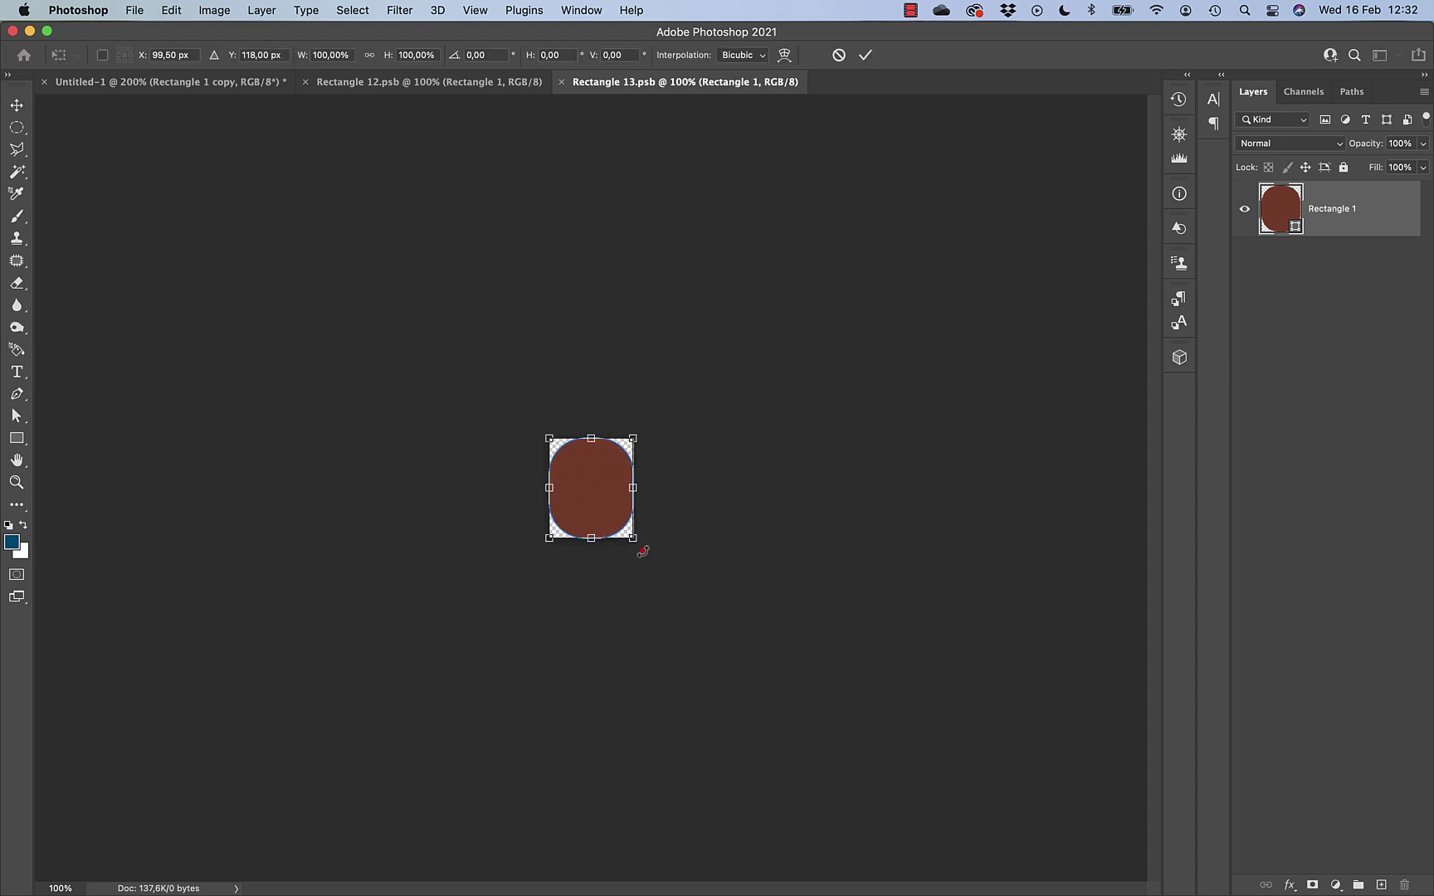
drag(643, 551, 585, 571)
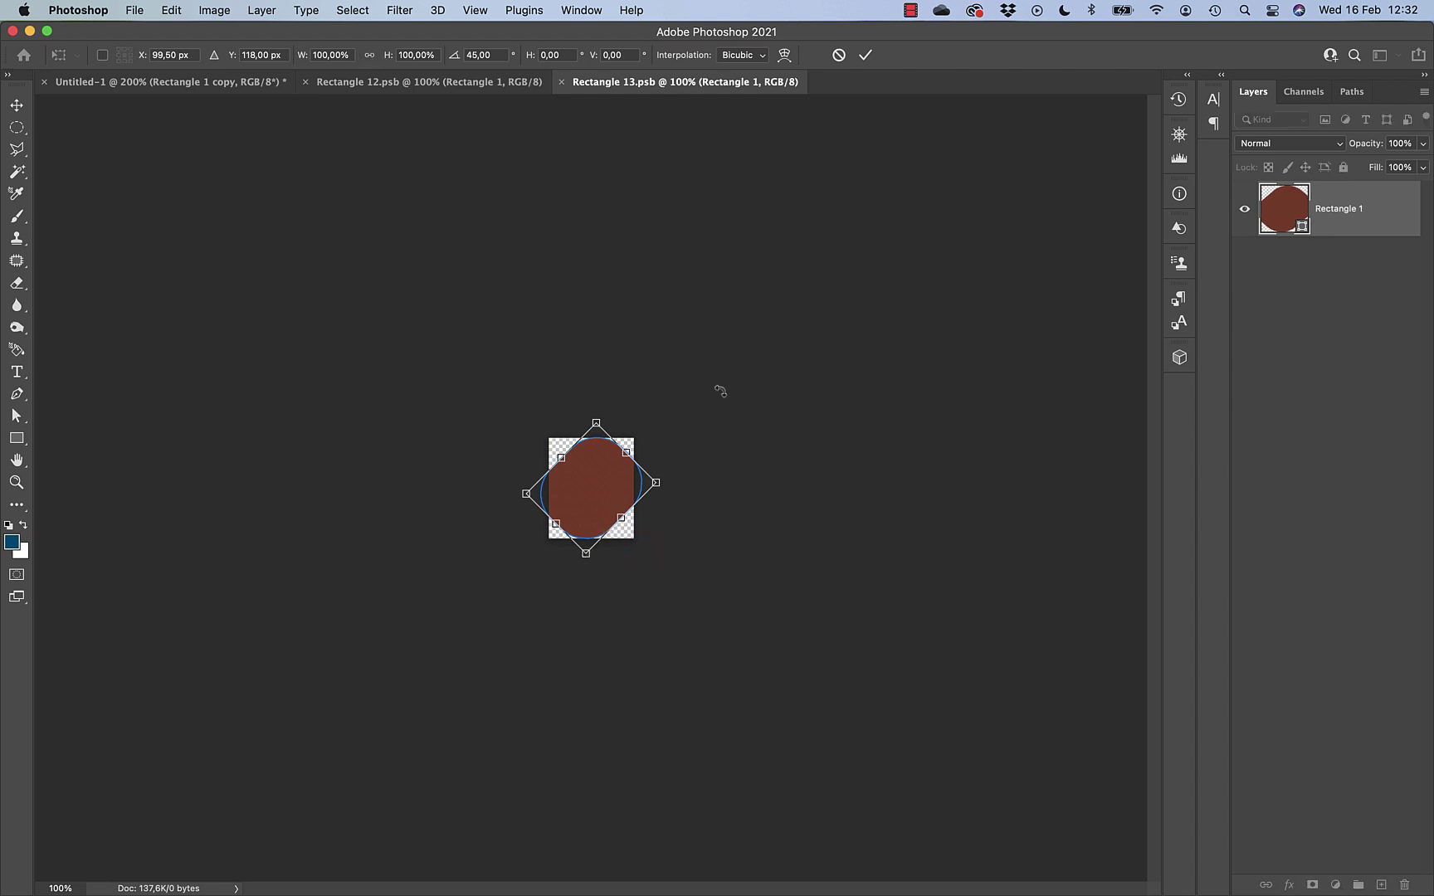
click(866, 54)
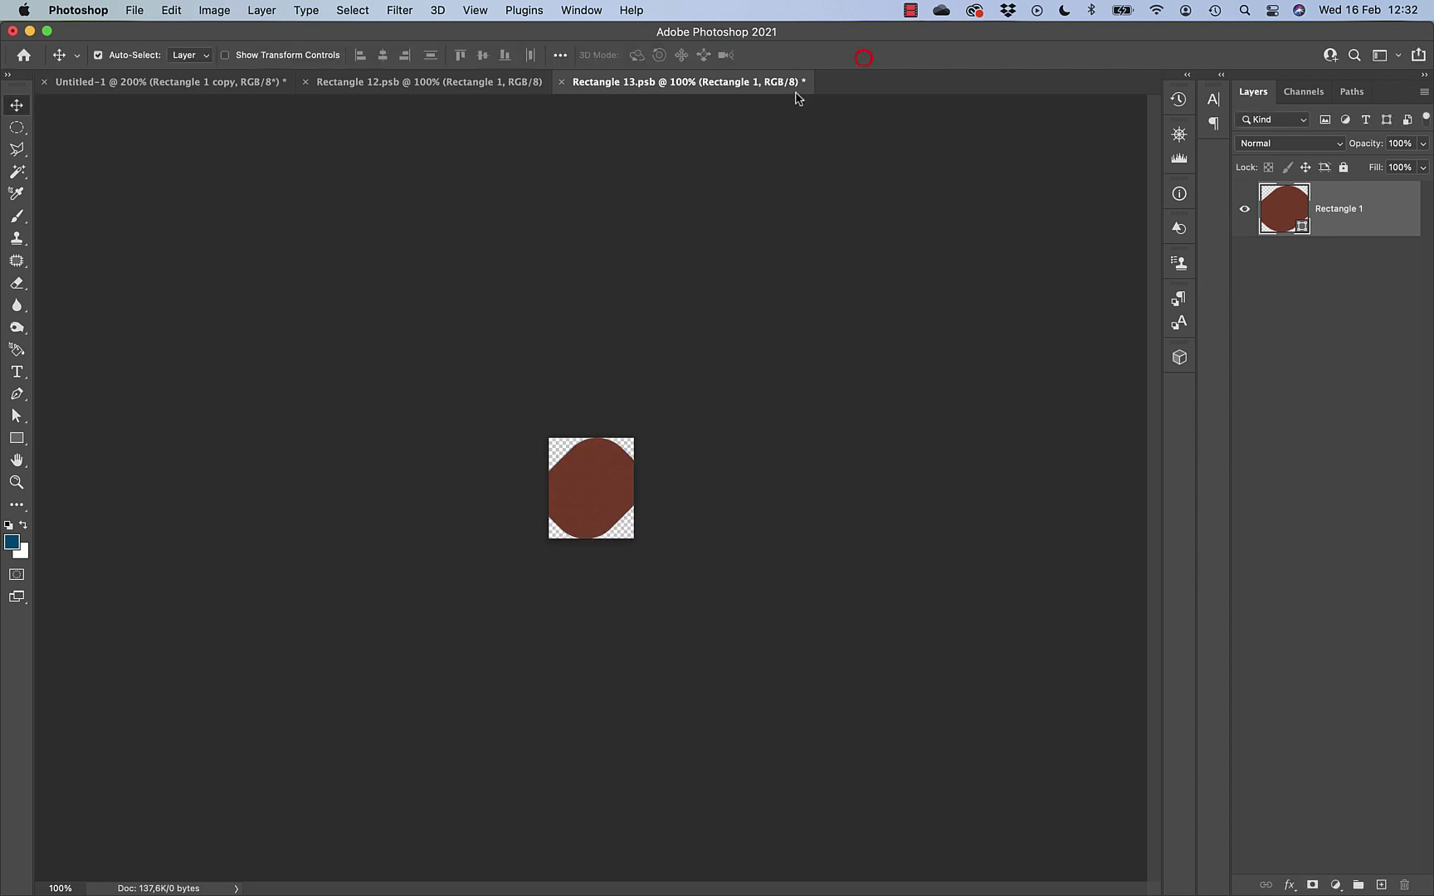
Enlarge the canvas around the rotated innermost shape with the Crop tool, and save and close Rectangle 13.psb.
click(17, 506)
drag(548, 437, 527, 424)
click(900, 54)
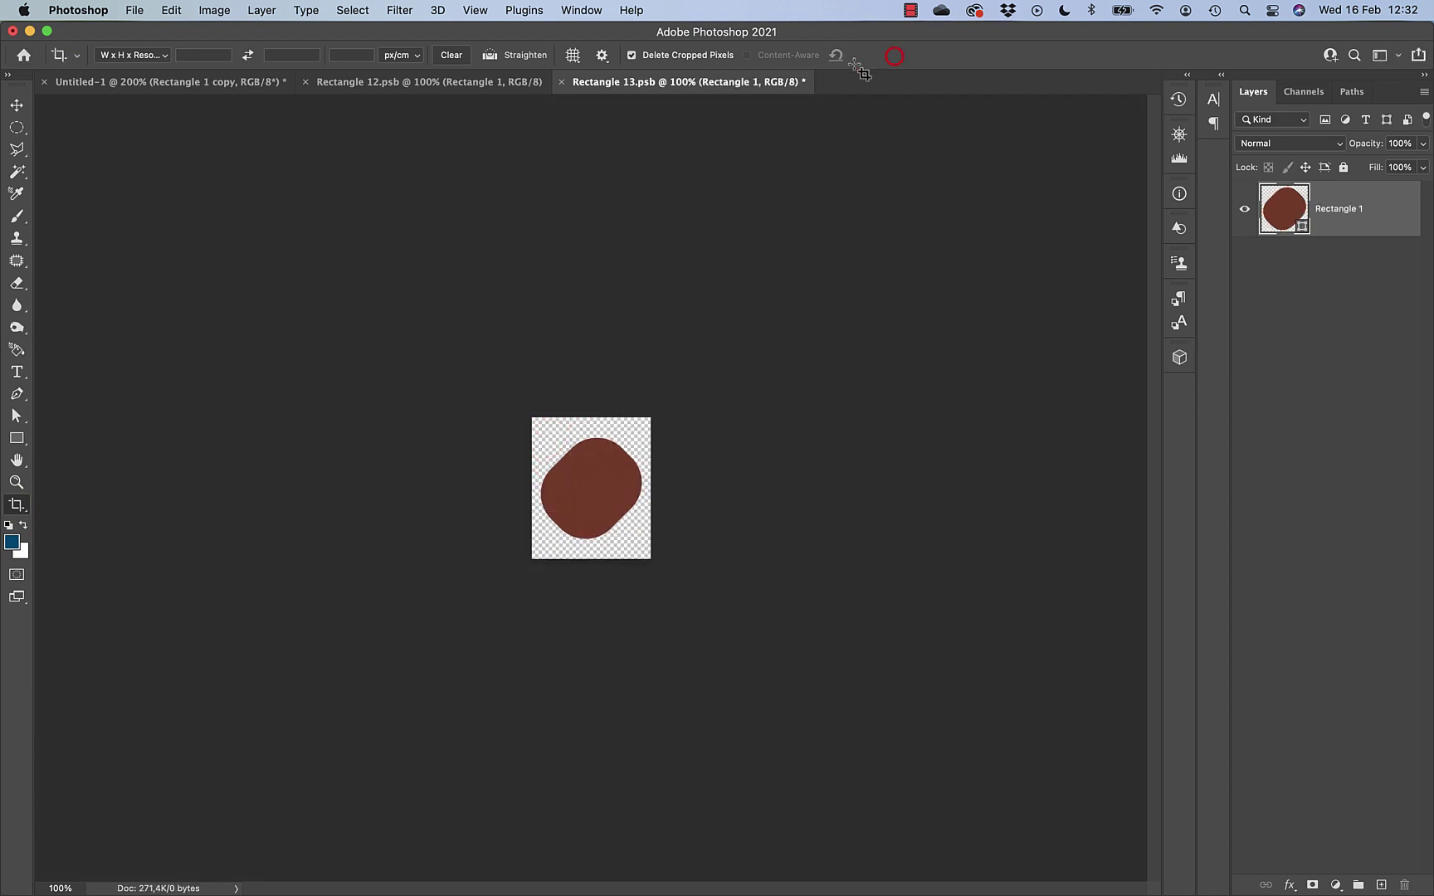
click(560, 81)
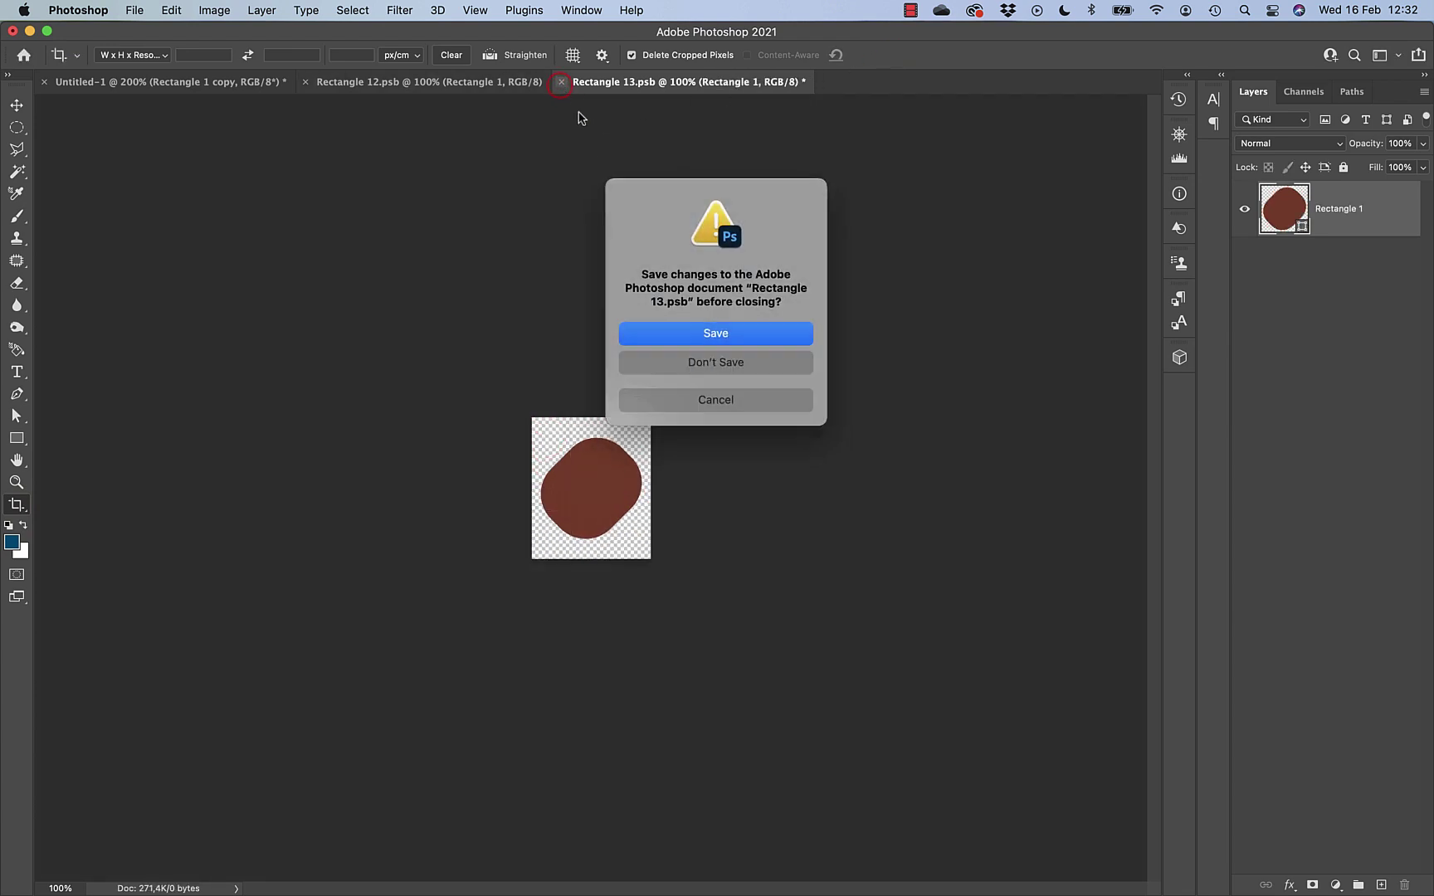
click(736, 333)
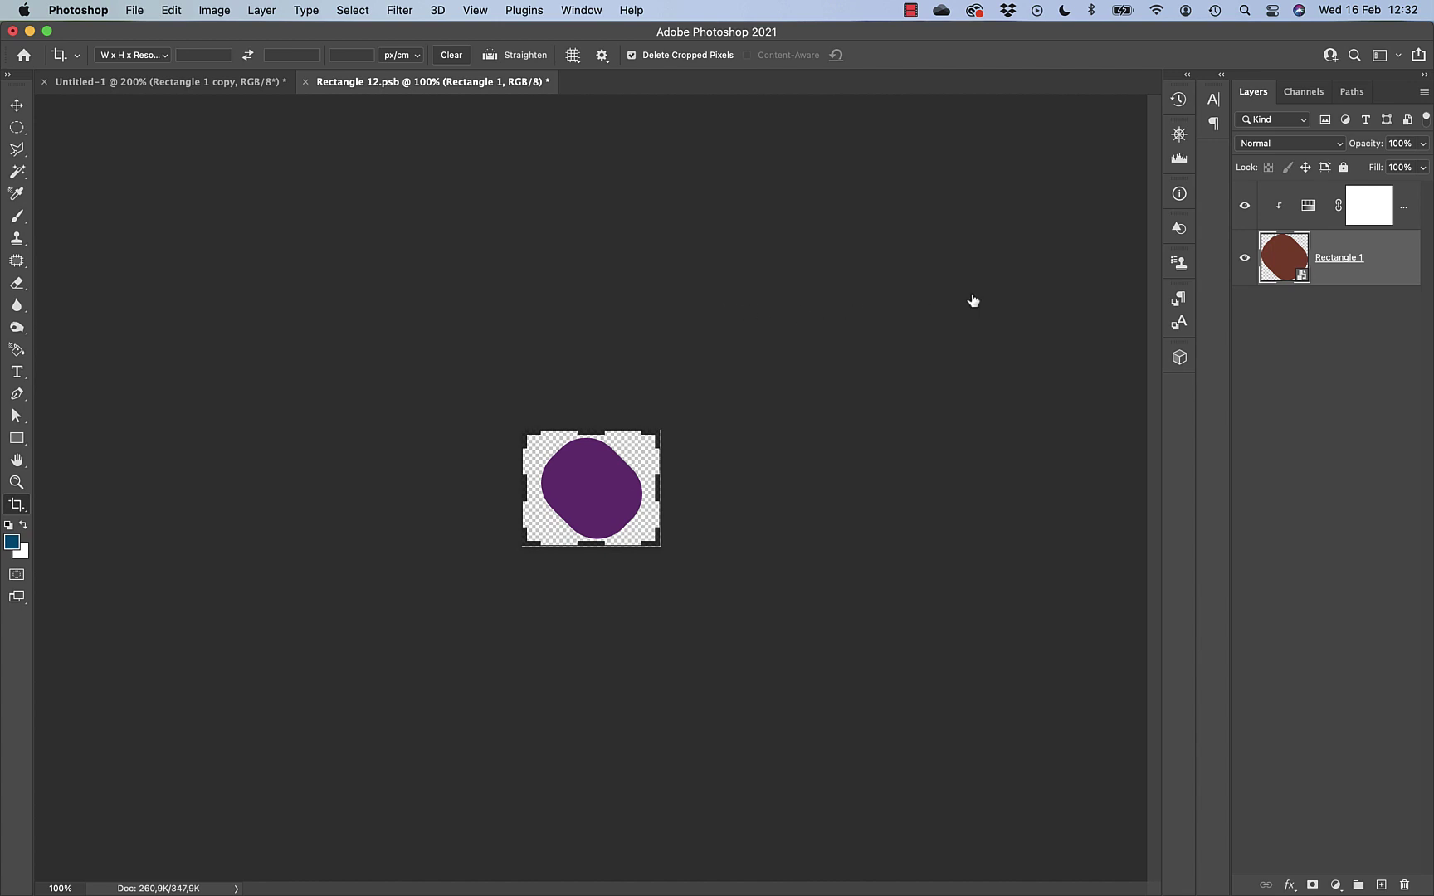
Reopen the nested smart object, rotate its shape back upright, and save and close Rectangle 13.psb and Rectangle 12.psb.
double_click(1300, 276)
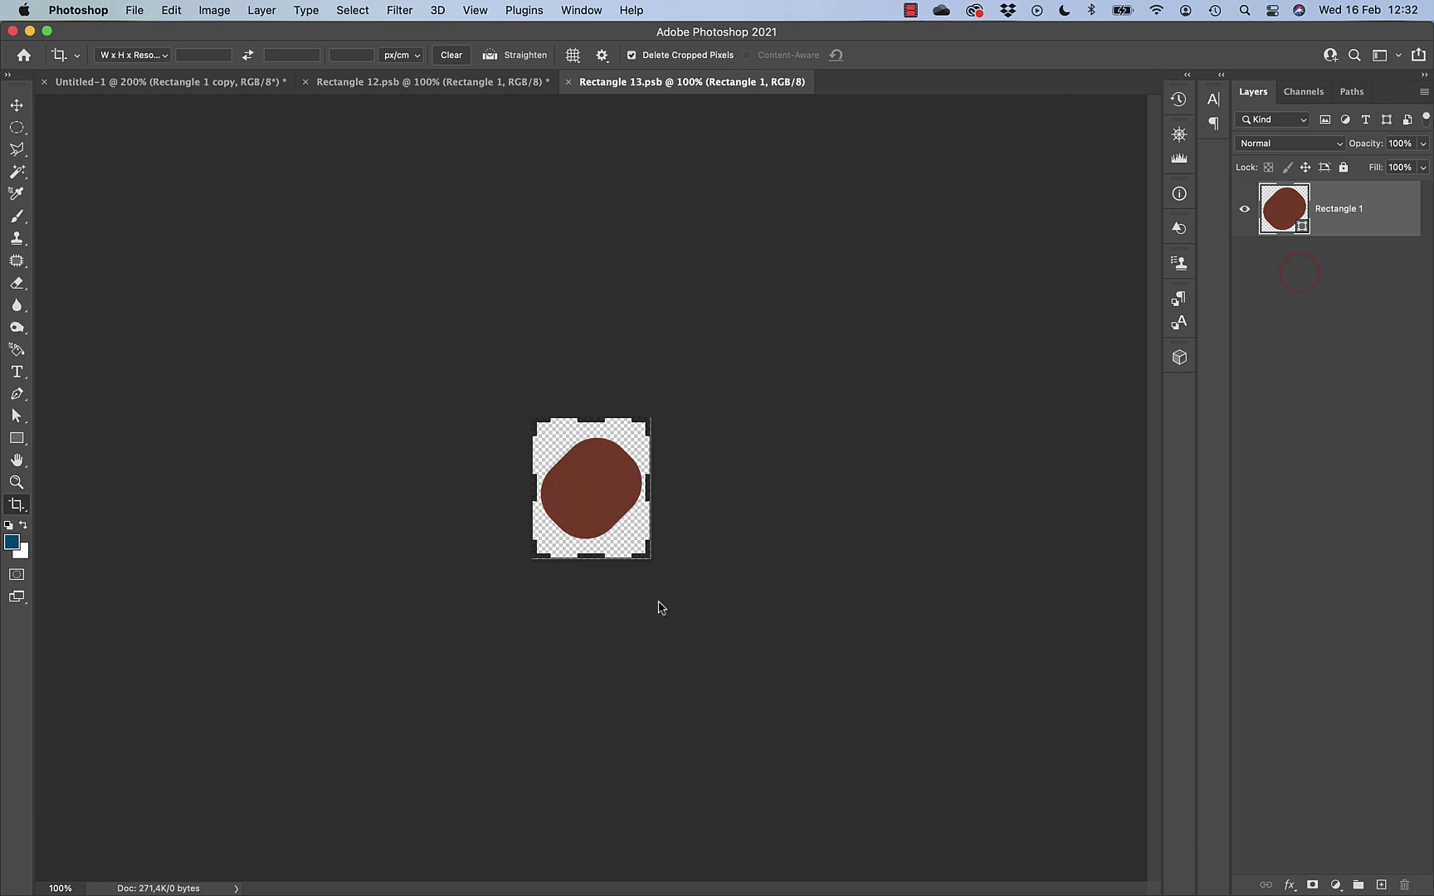
click(17, 105)
key(super+t)
drag(669, 568, 697, 495)
click(866, 57)
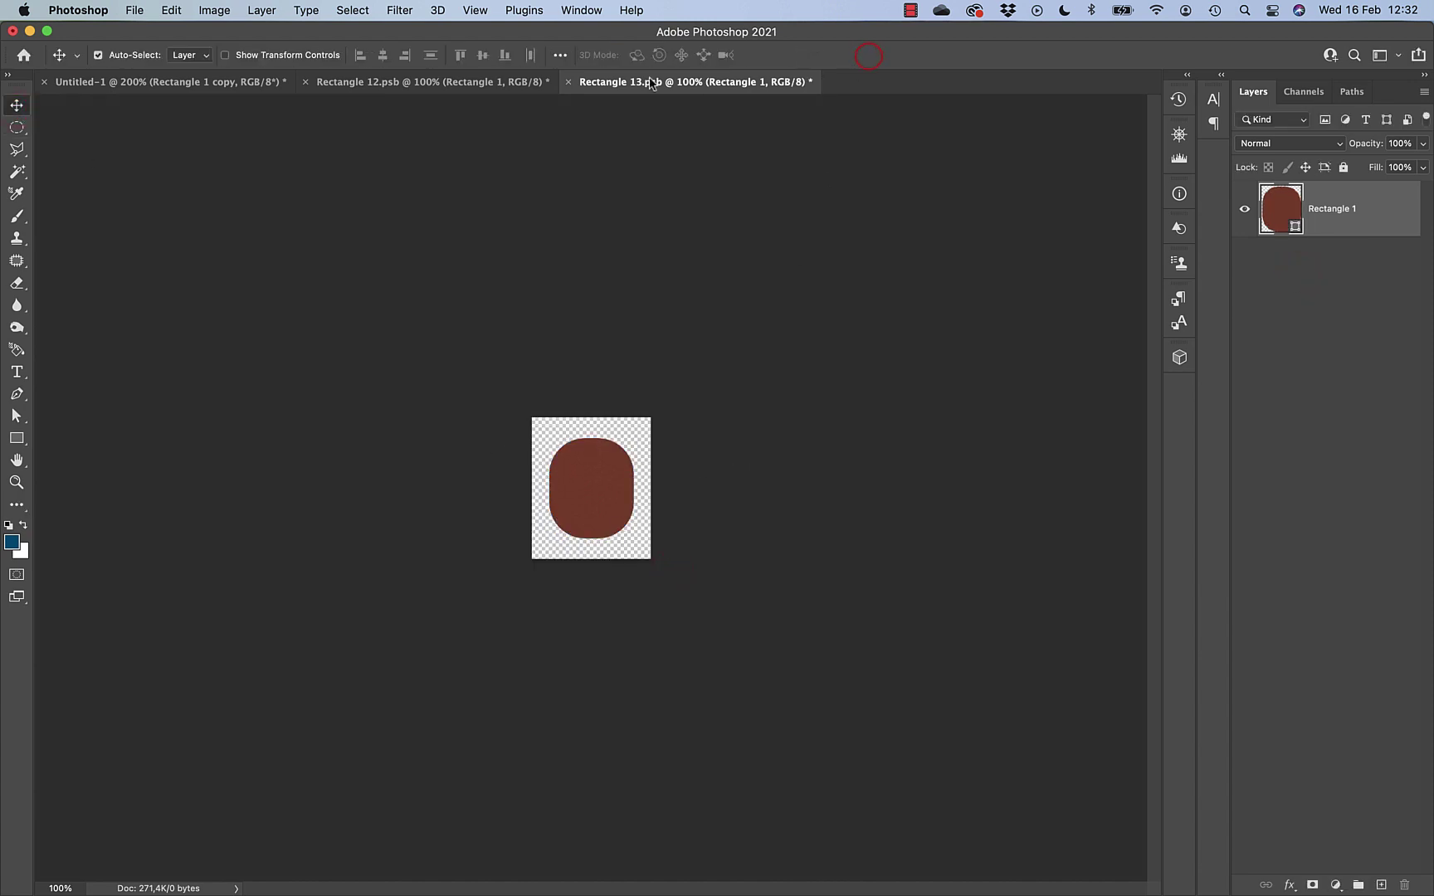
click(567, 81)
click(762, 343)
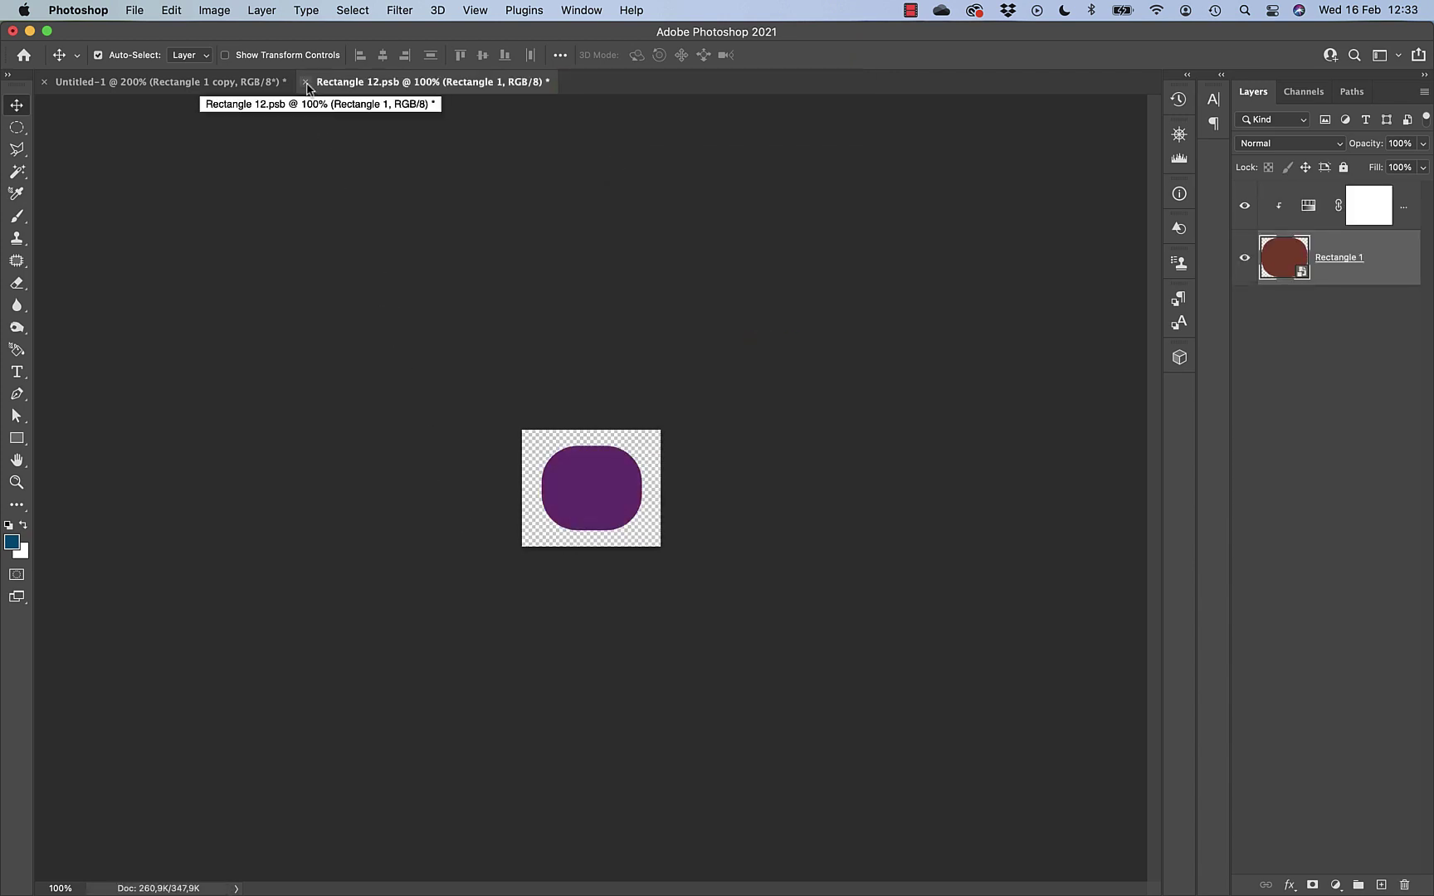
click(306, 82)
click(709, 335)
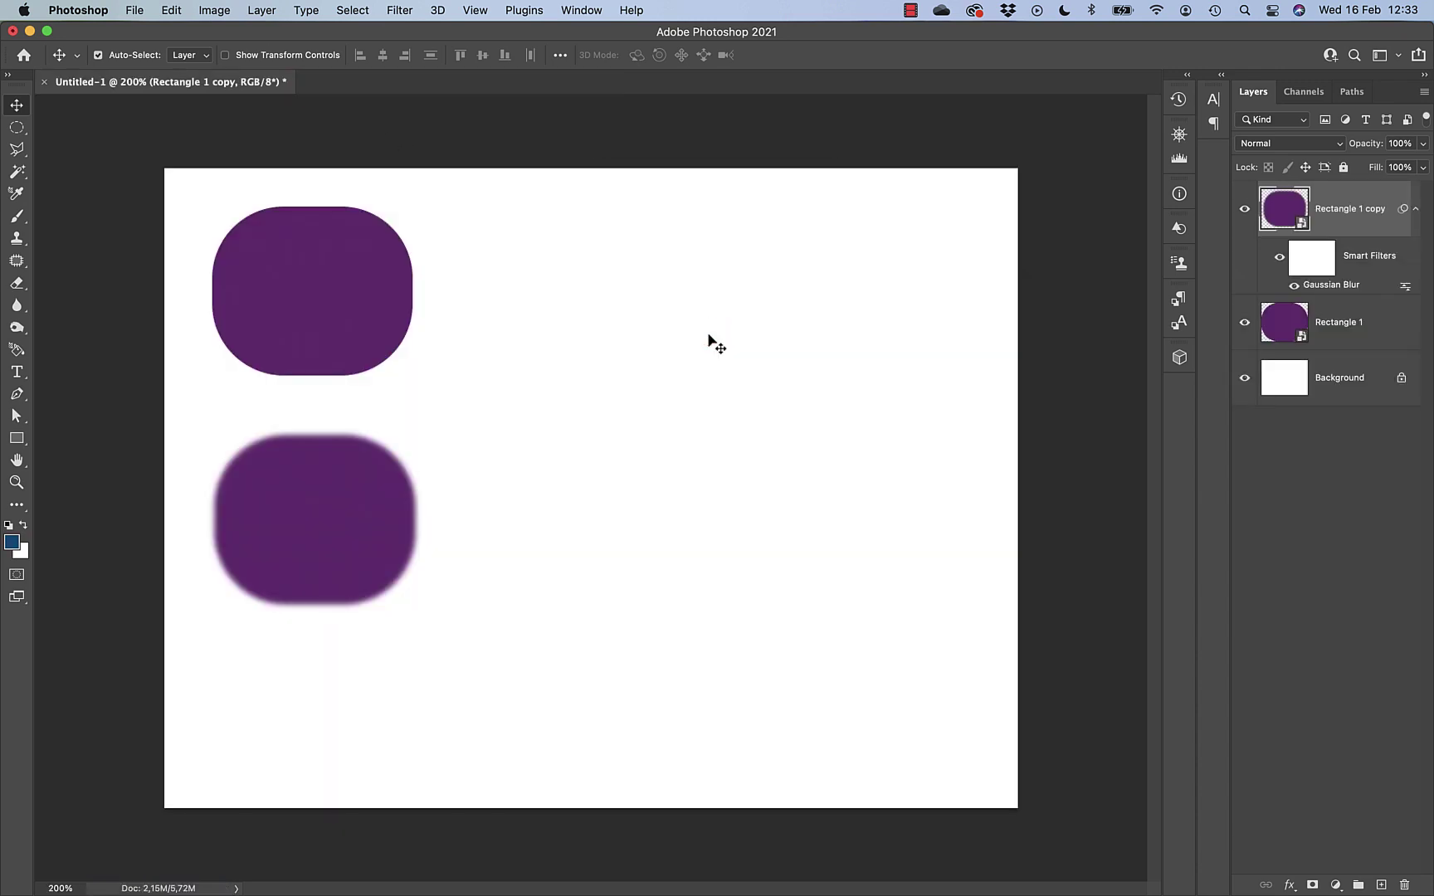
Open the copy's smart object, hide its Hue/Saturation adjustment layer, and compare it with the main document.
double_click(1294, 226)
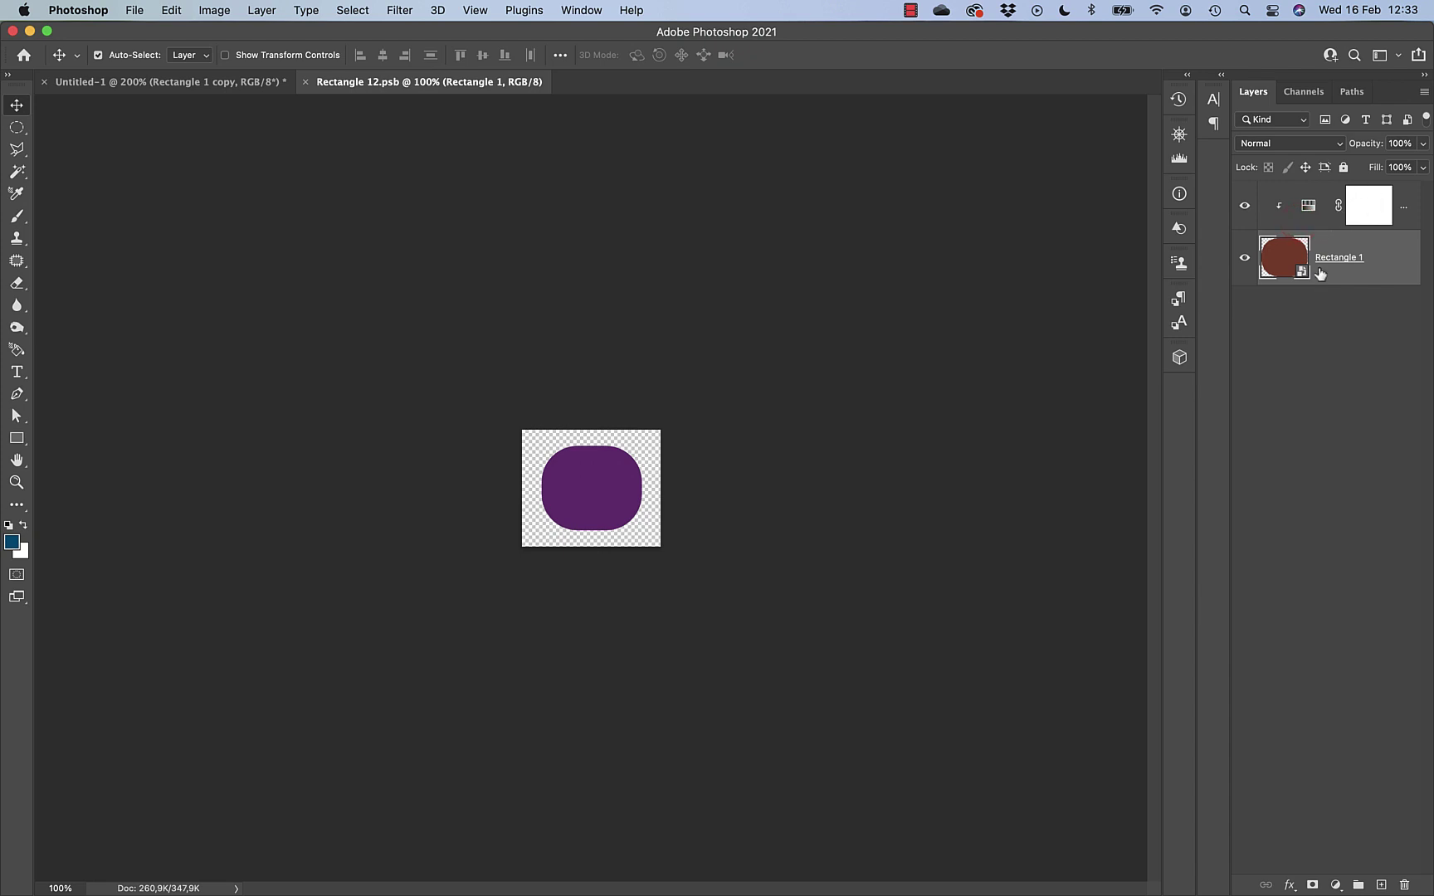
click(1245, 207)
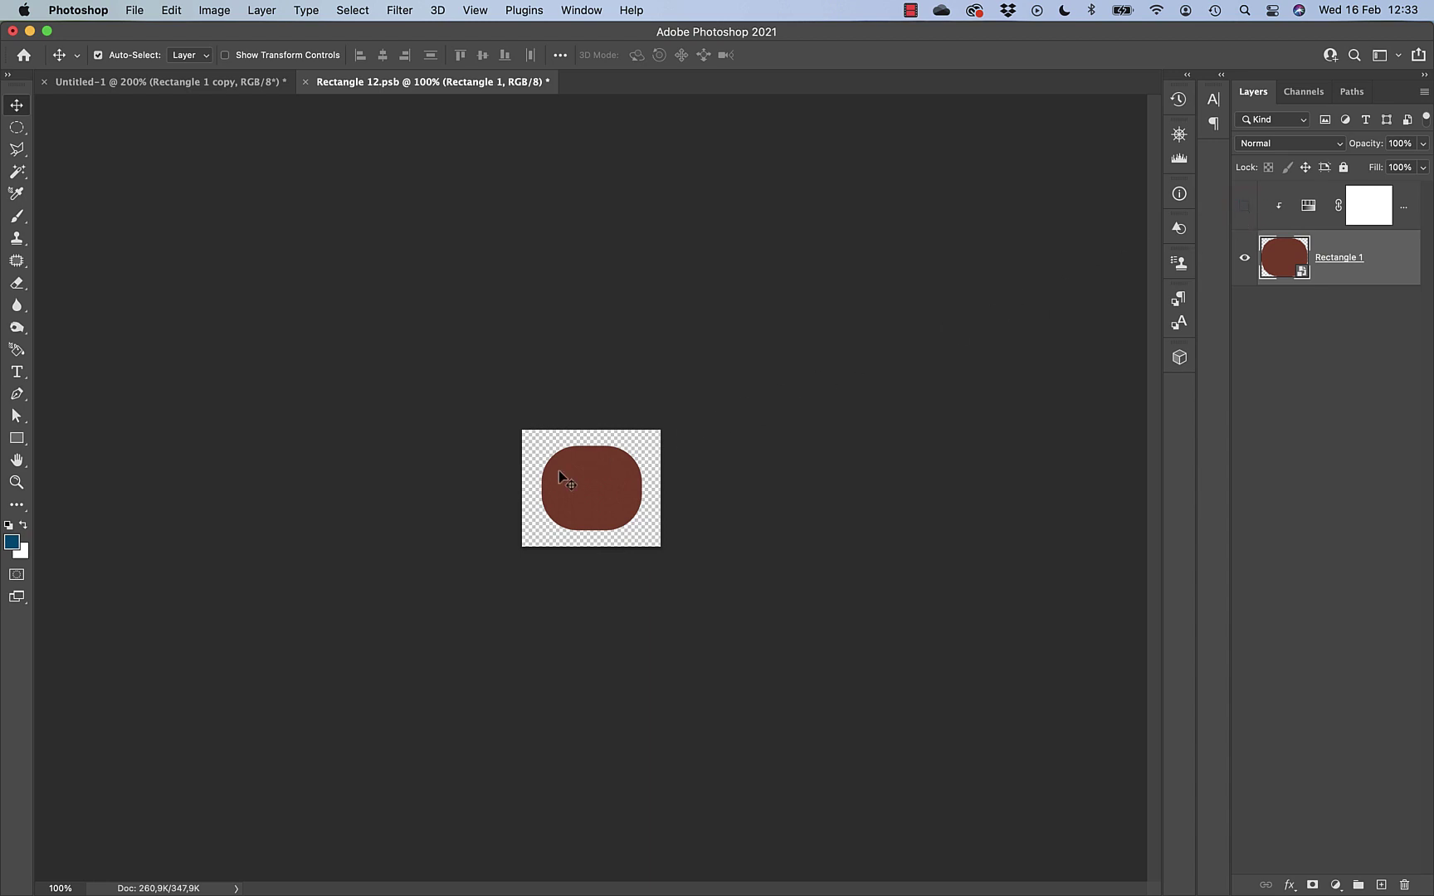
click(209, 85)
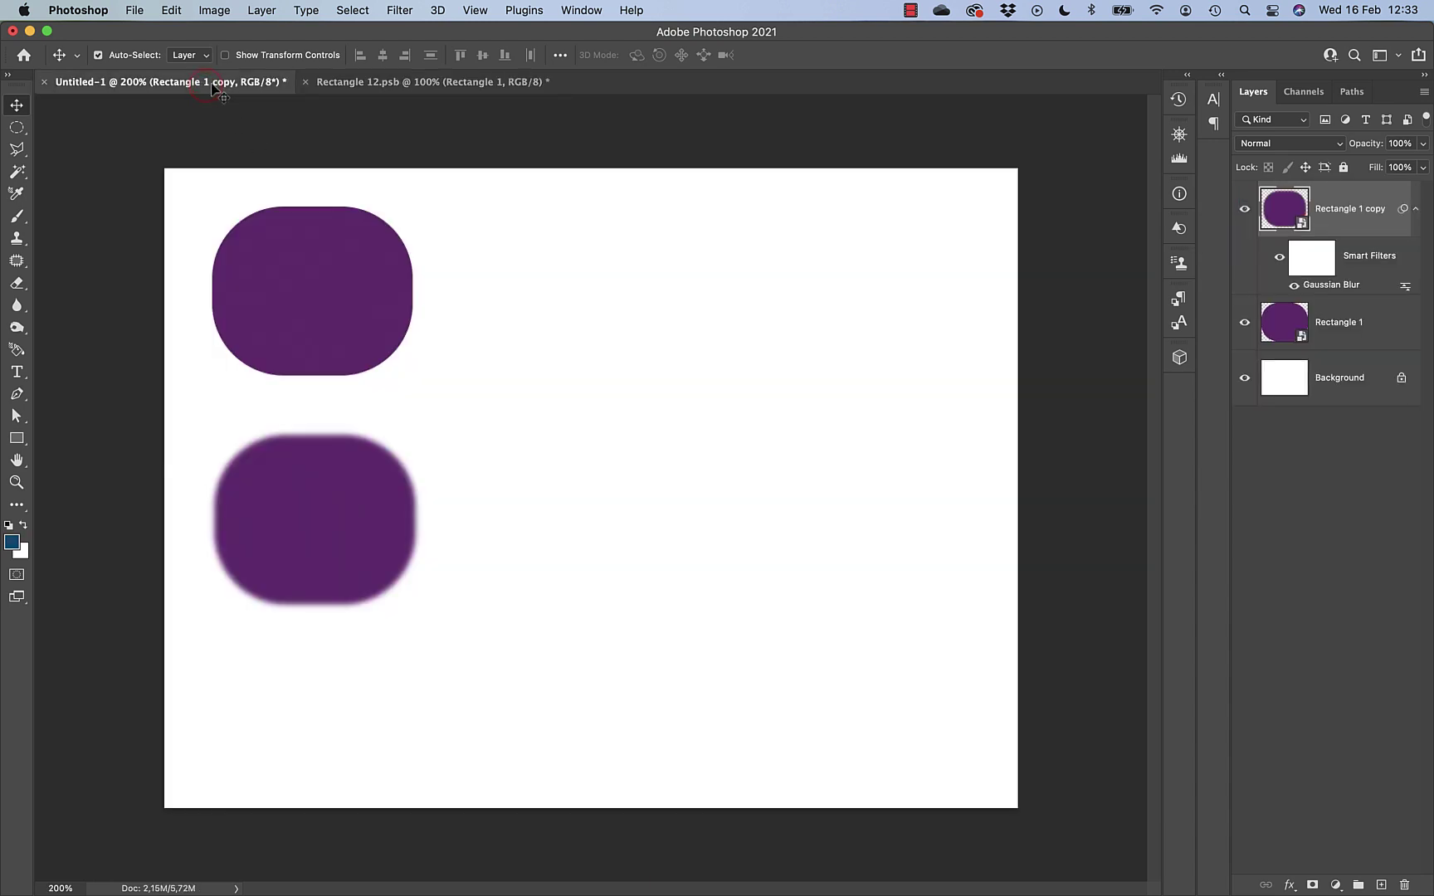
click(371, 89)
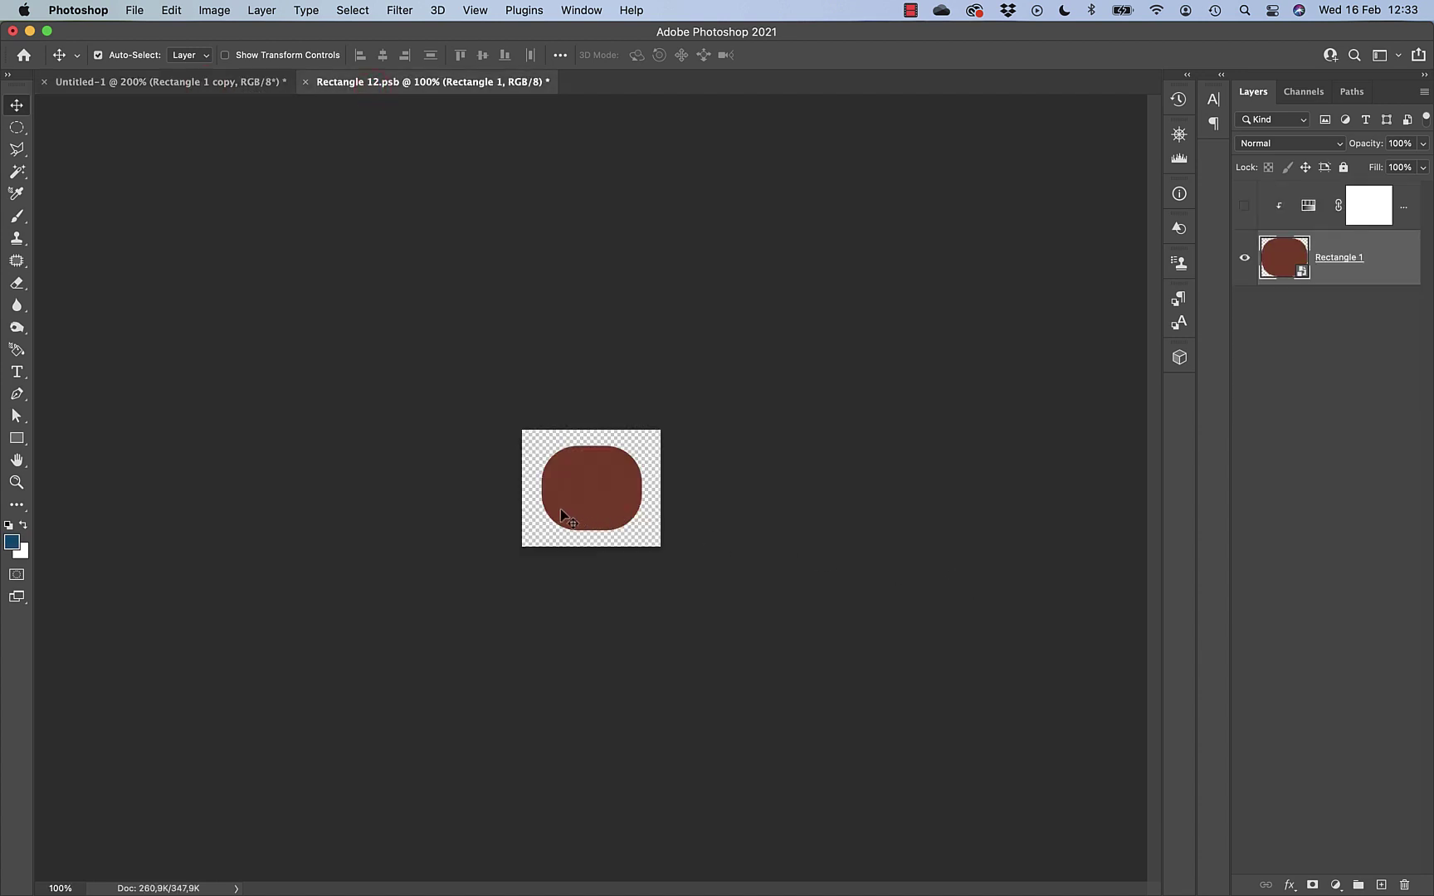
Apply an Add Noise smart filter to the nested smart object at about 80%, Gaussian and monochromatic.
click(387, 12)
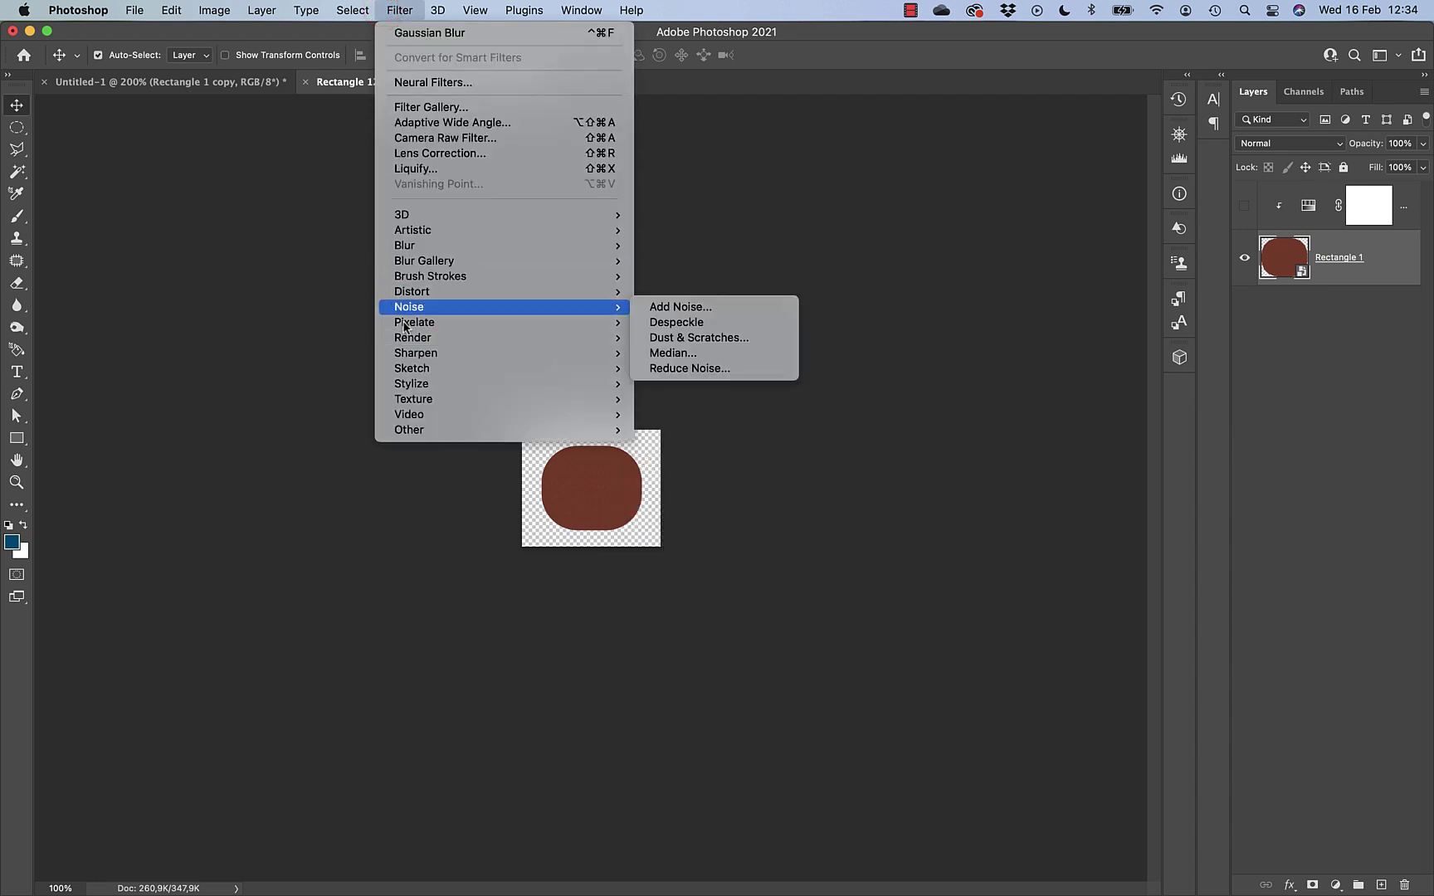
click(715, 308)
drag(596, 448, 624, 448)
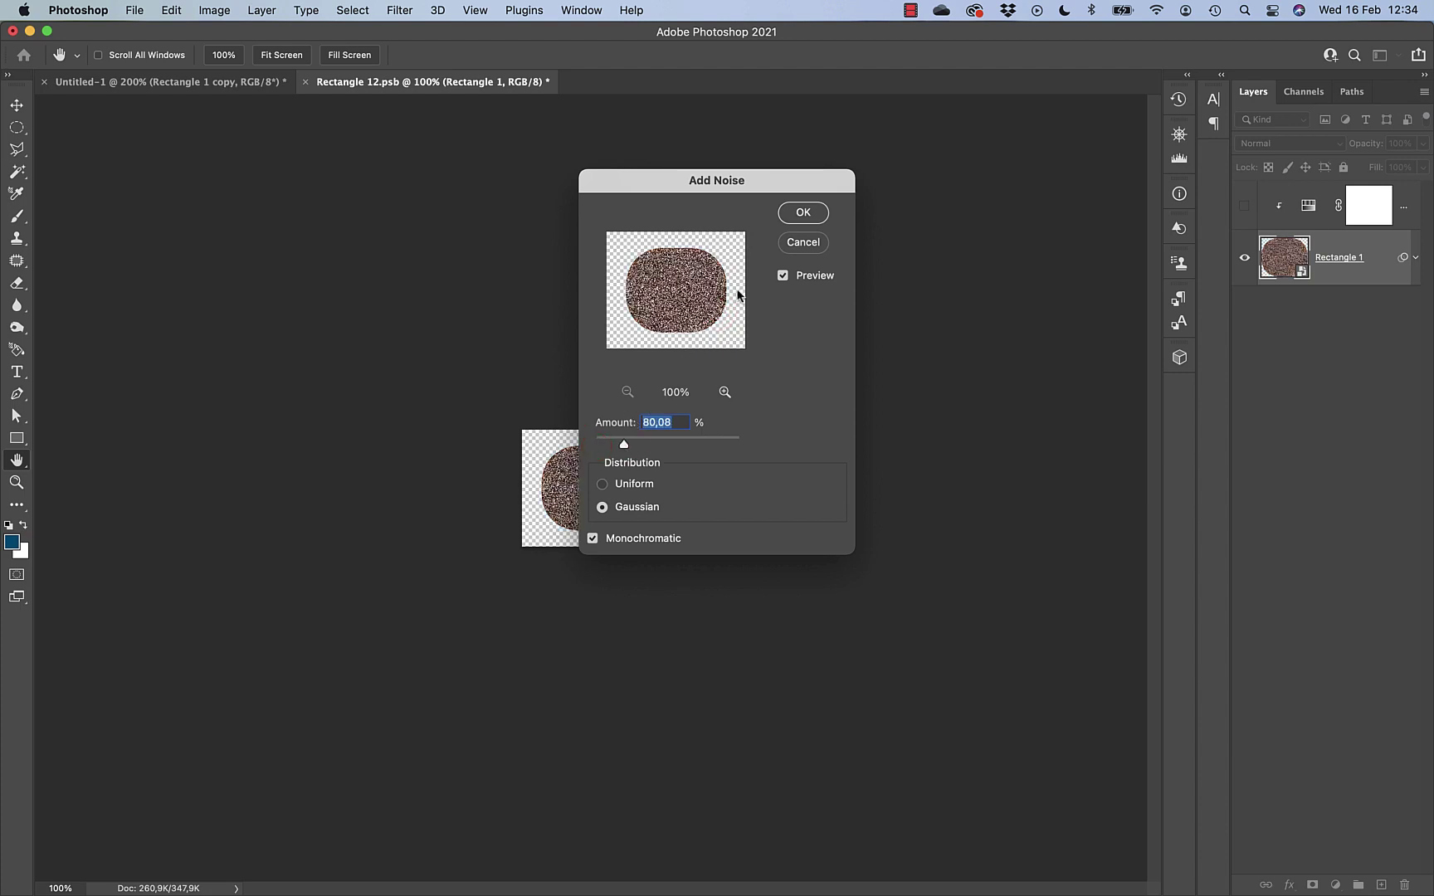
click(802, 214)
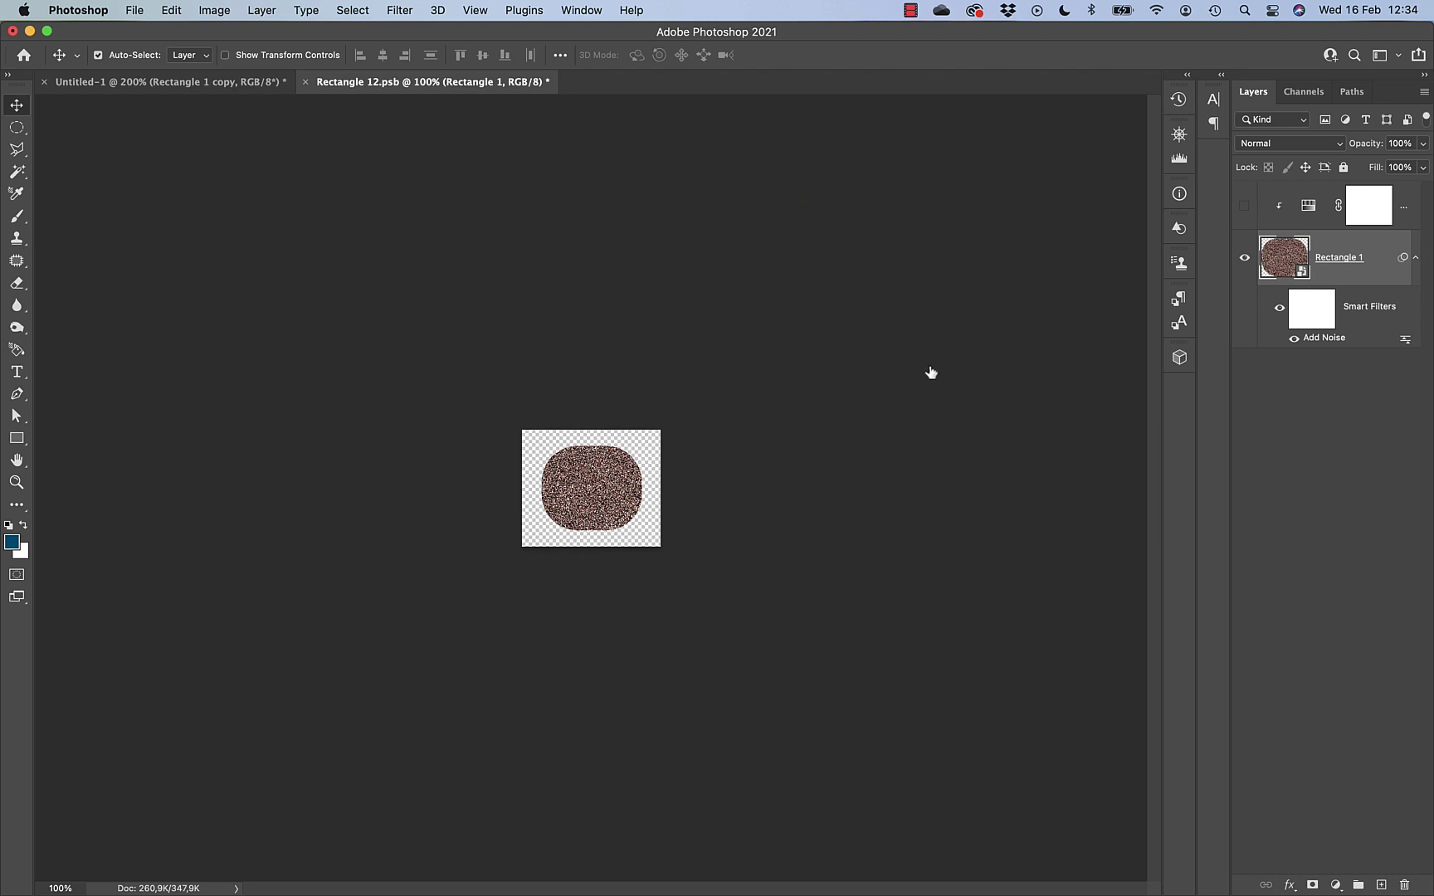
Inspect the nested smart object's own contents, close them, and save and close Rectangle 12.psb.
click(1303, 274)
click(1302, 275)
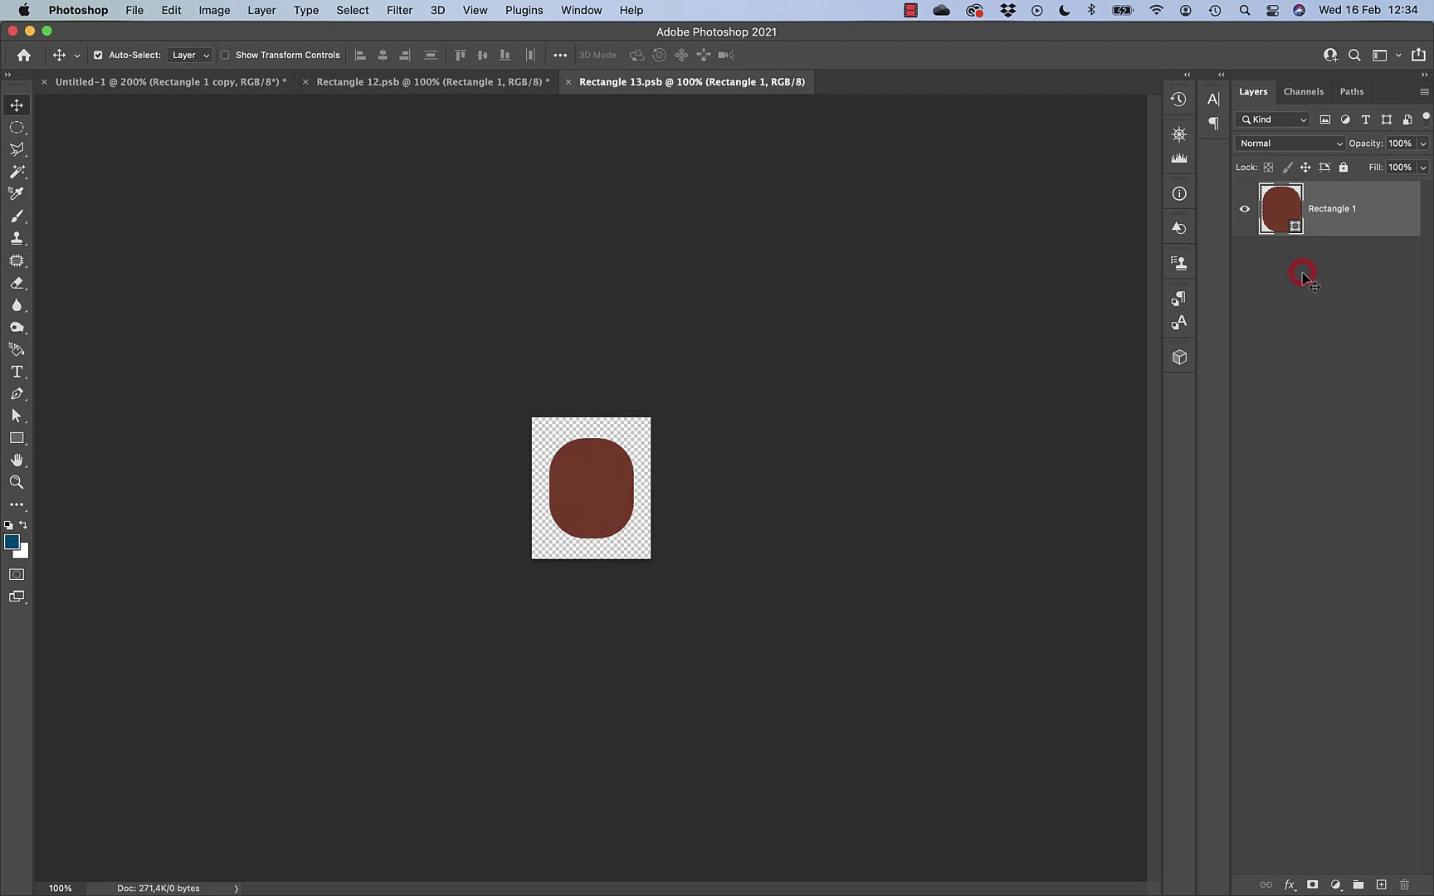
click(569, 82)
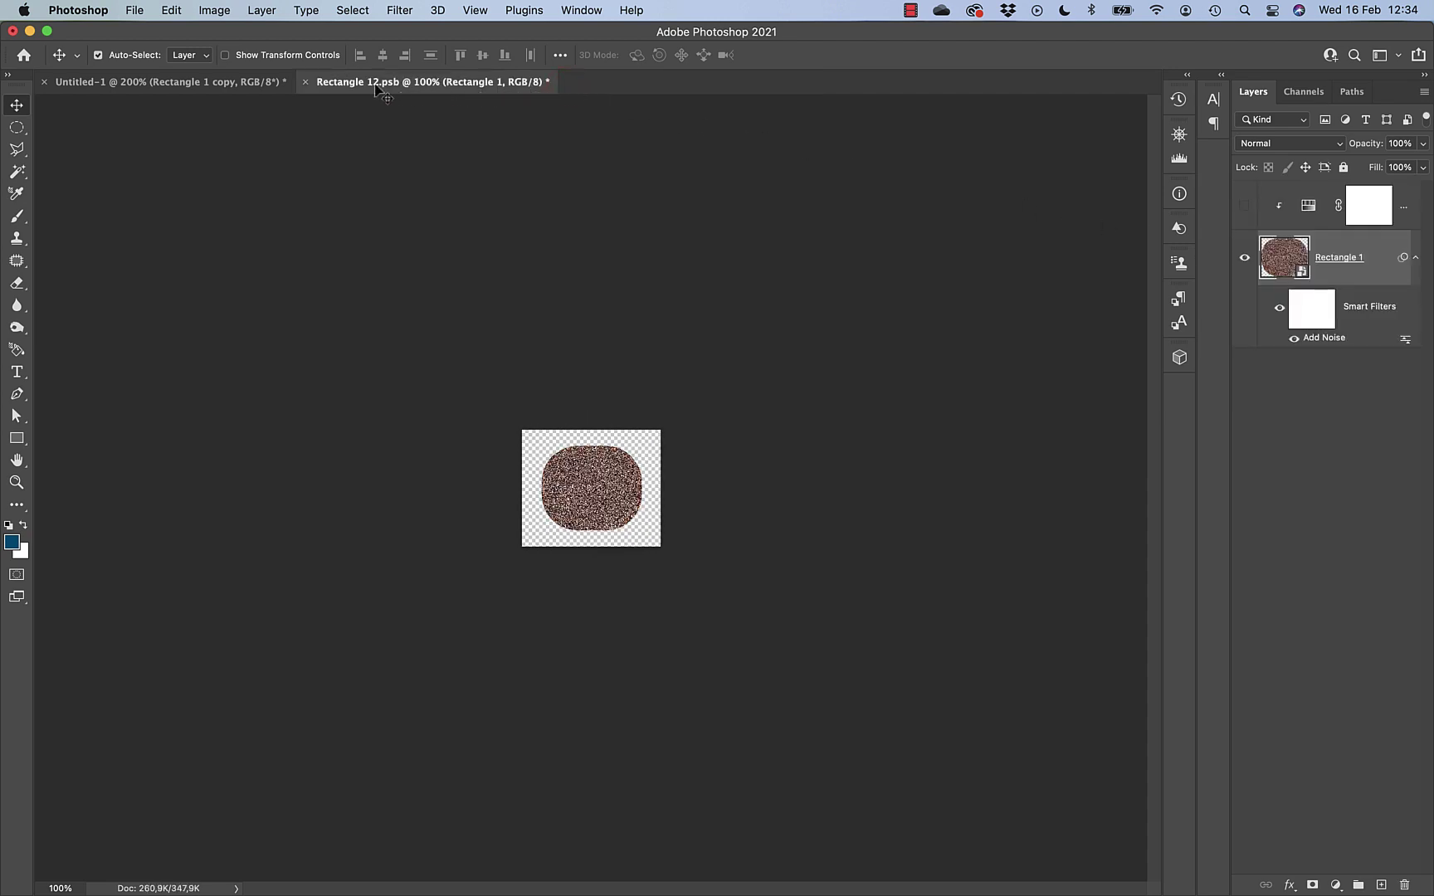
click(304, 87)
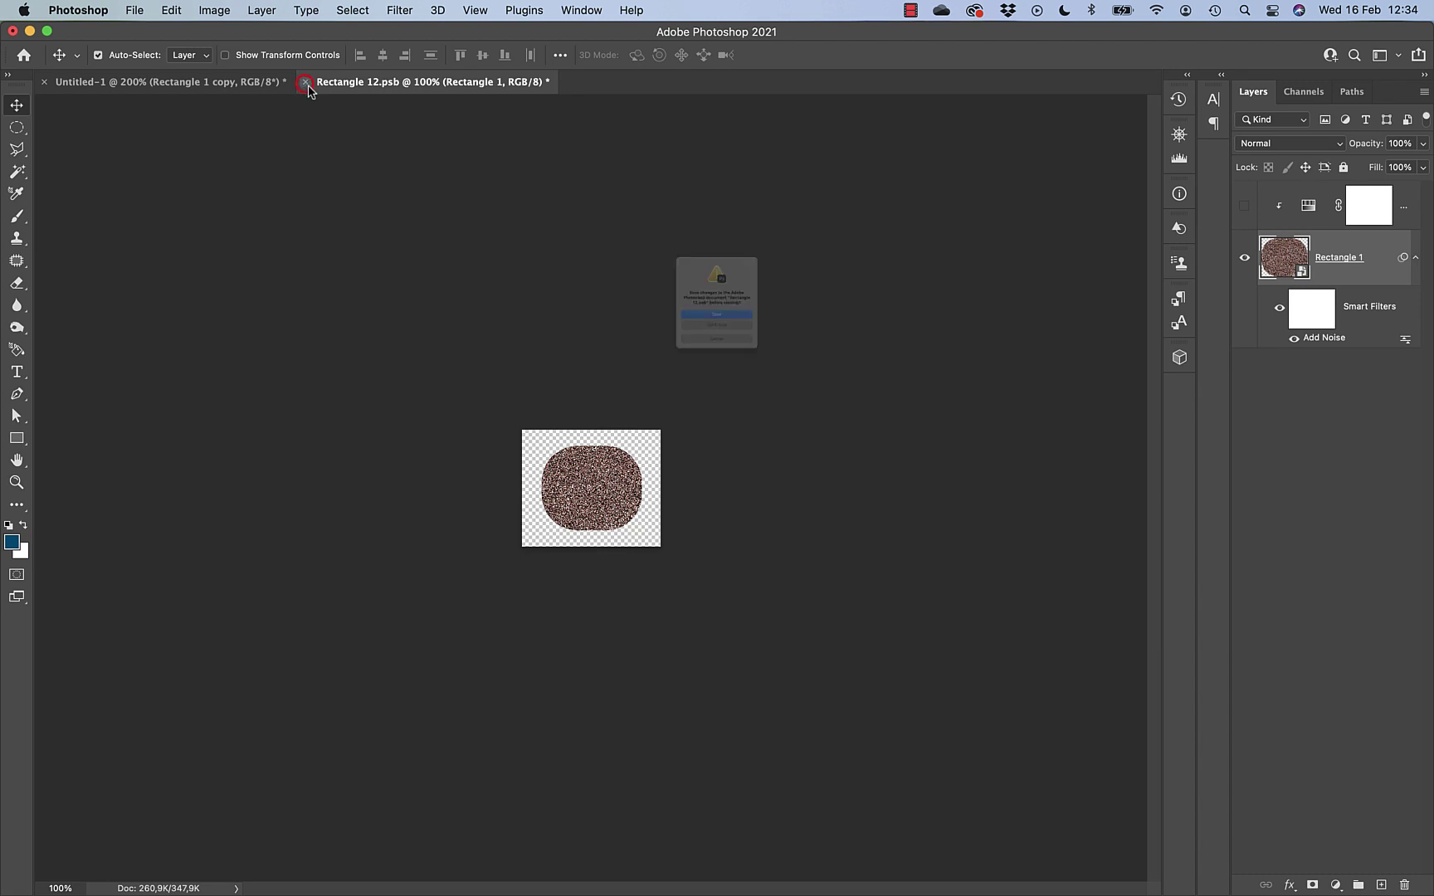
click(756, 336)
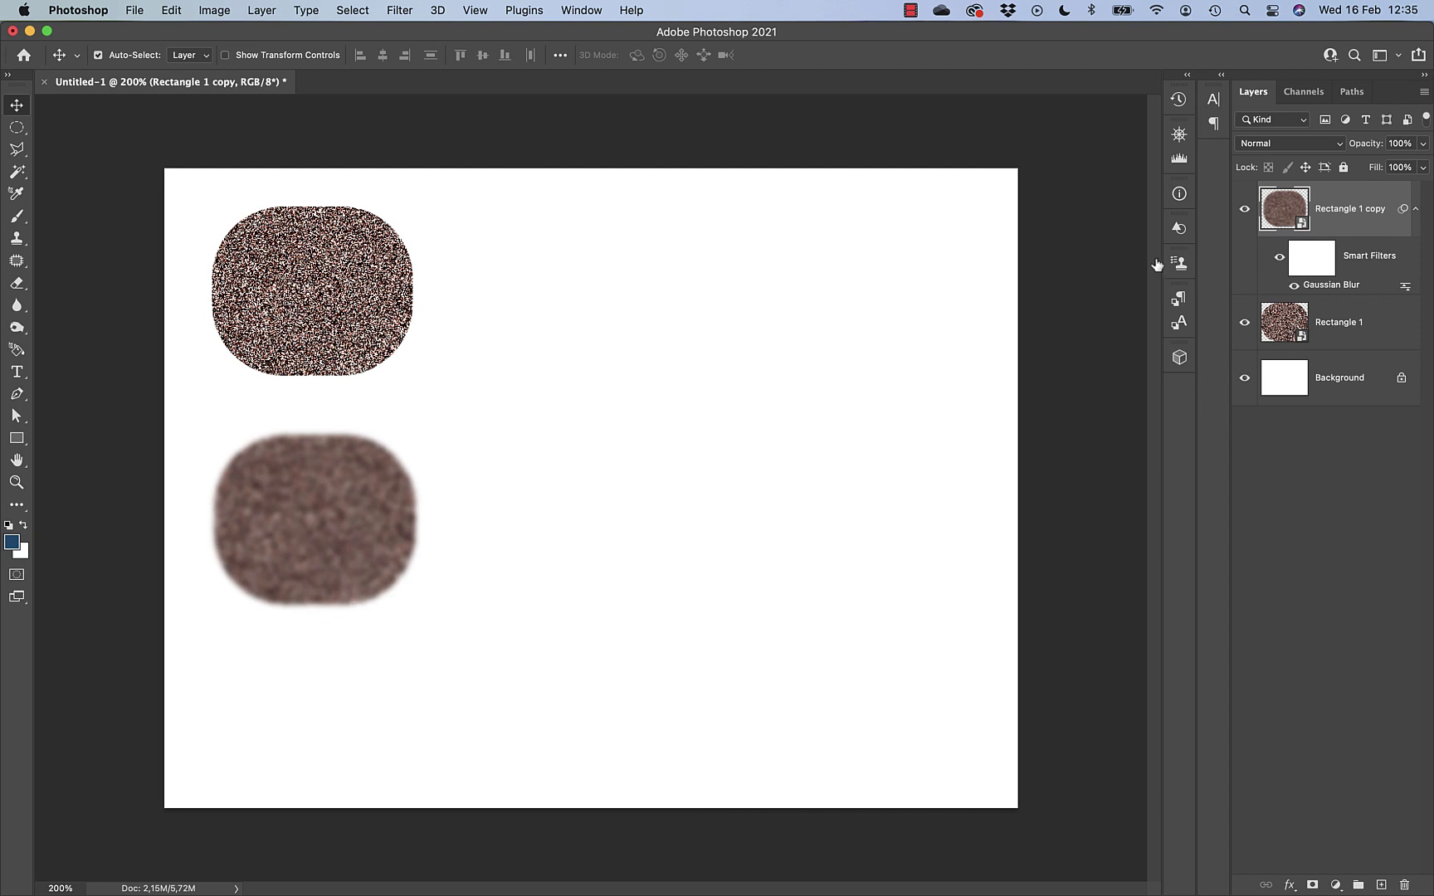
Open the copy's smart object and delete its Hue/Saturation adjustment layer and the Add Noise smart filter.
double_click(1299, 224)
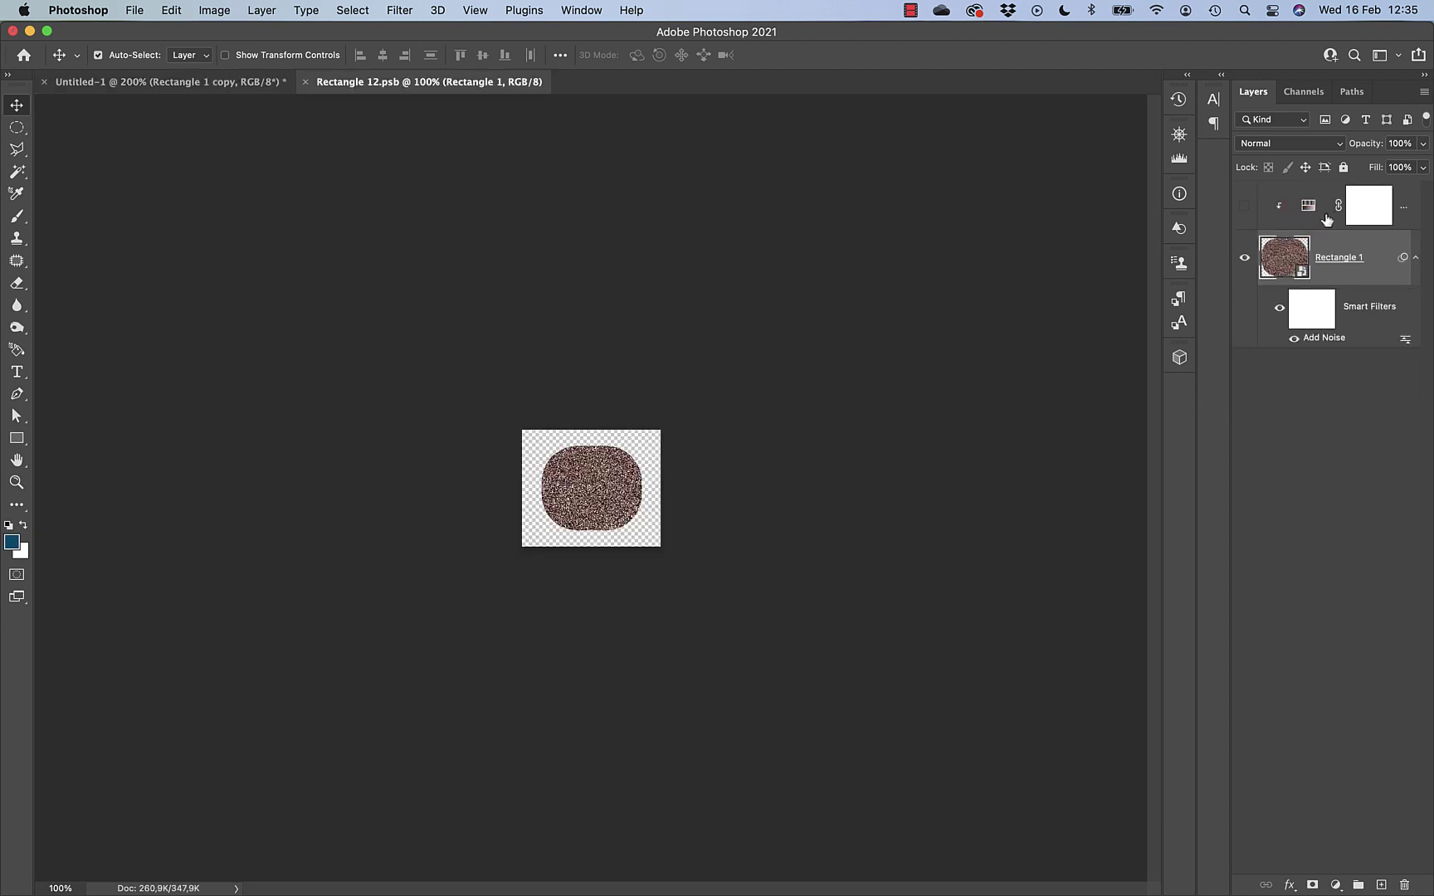
click(1377, 206)
click(1402, 885)
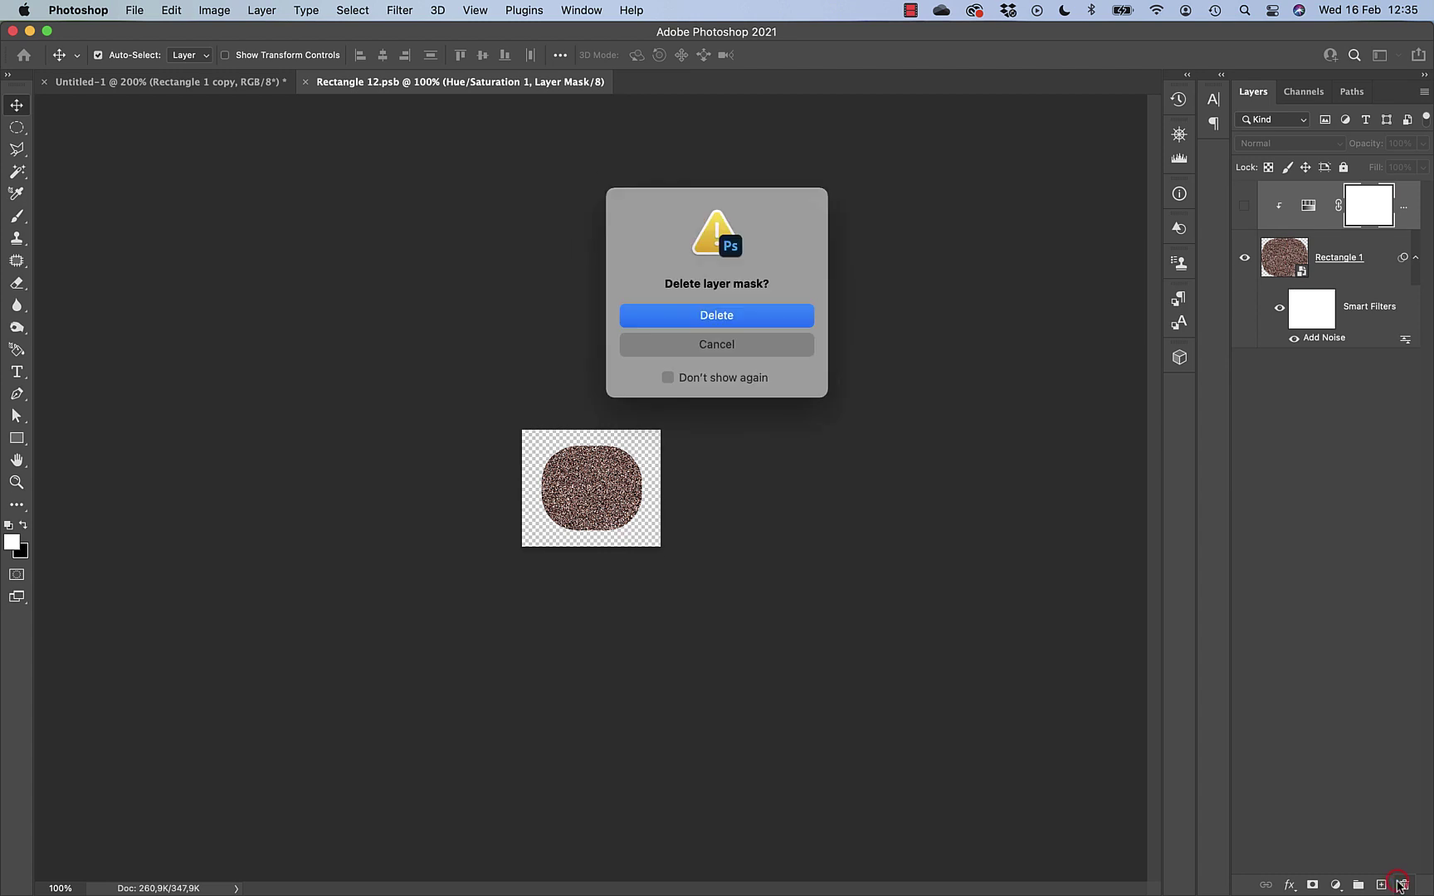
key(Return)
click(1403, 886)
drag(1360, 274, 1401, 884)
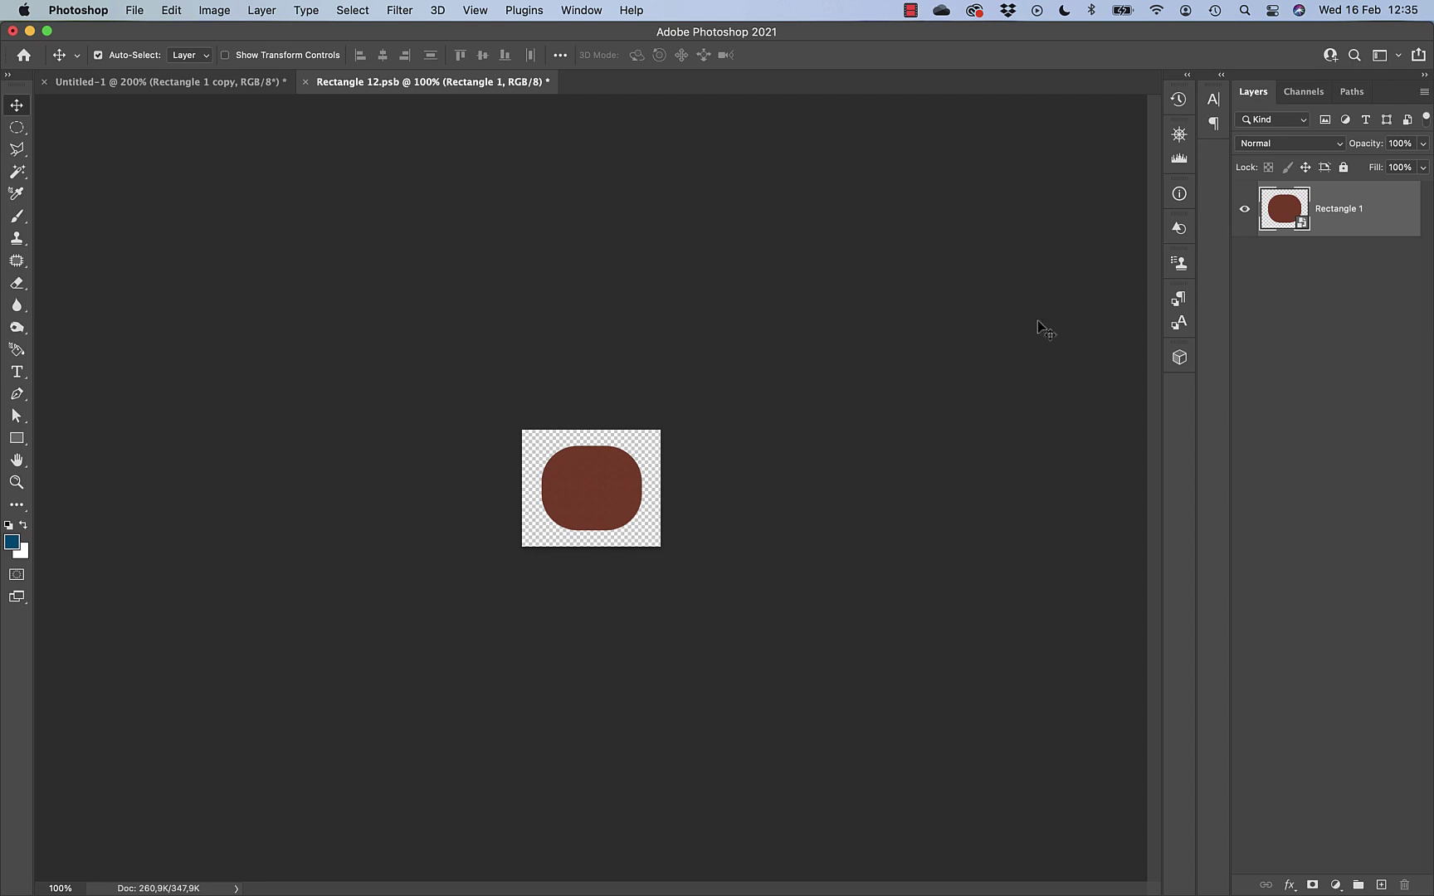
Convert the nested Rectangle 1 smart object to layers, retaining its transforms.
right_click(1393, 205)
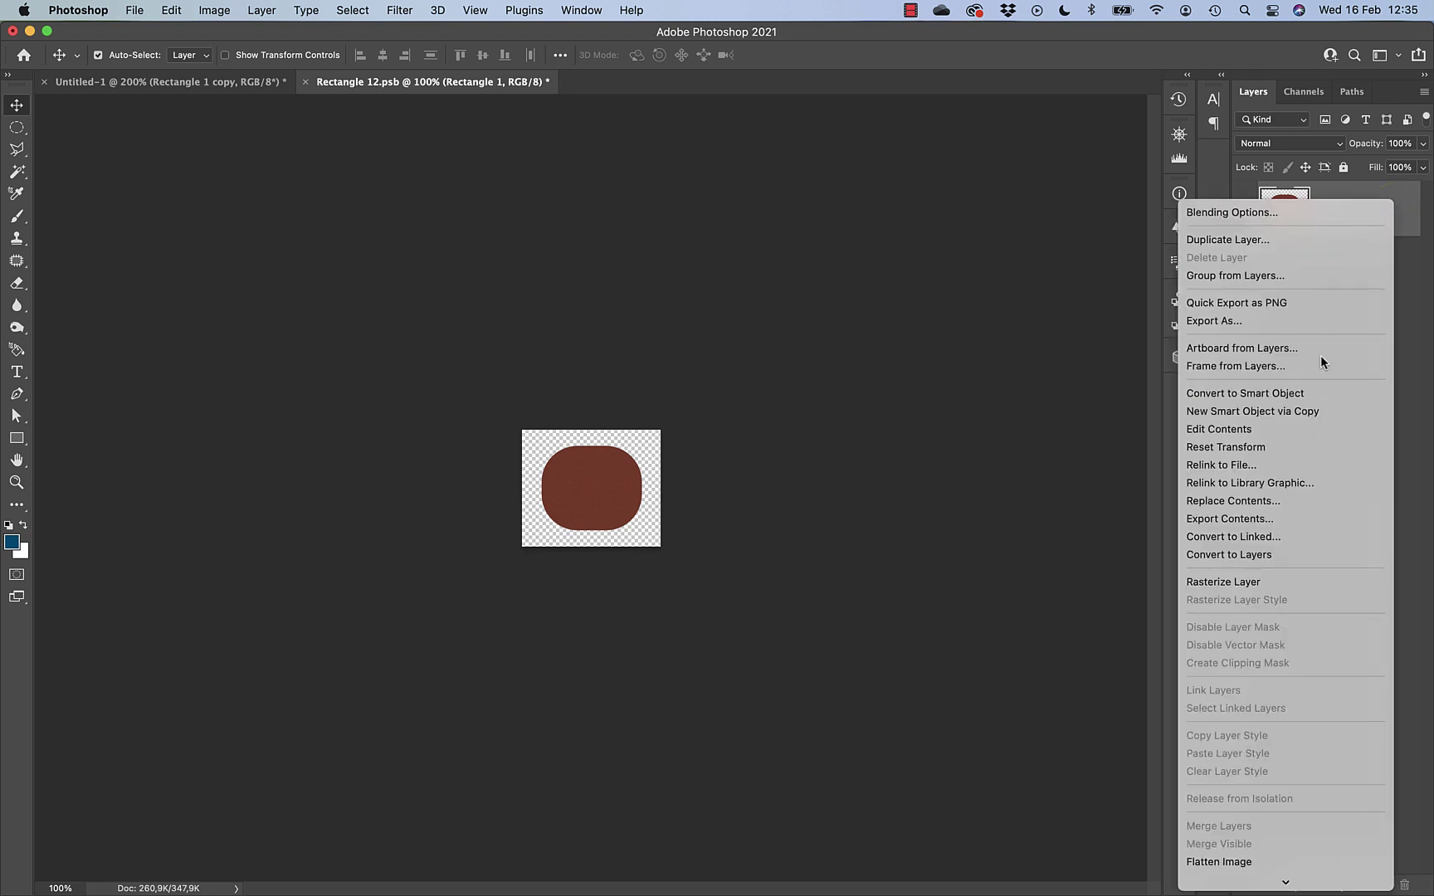
click(1228, 556)
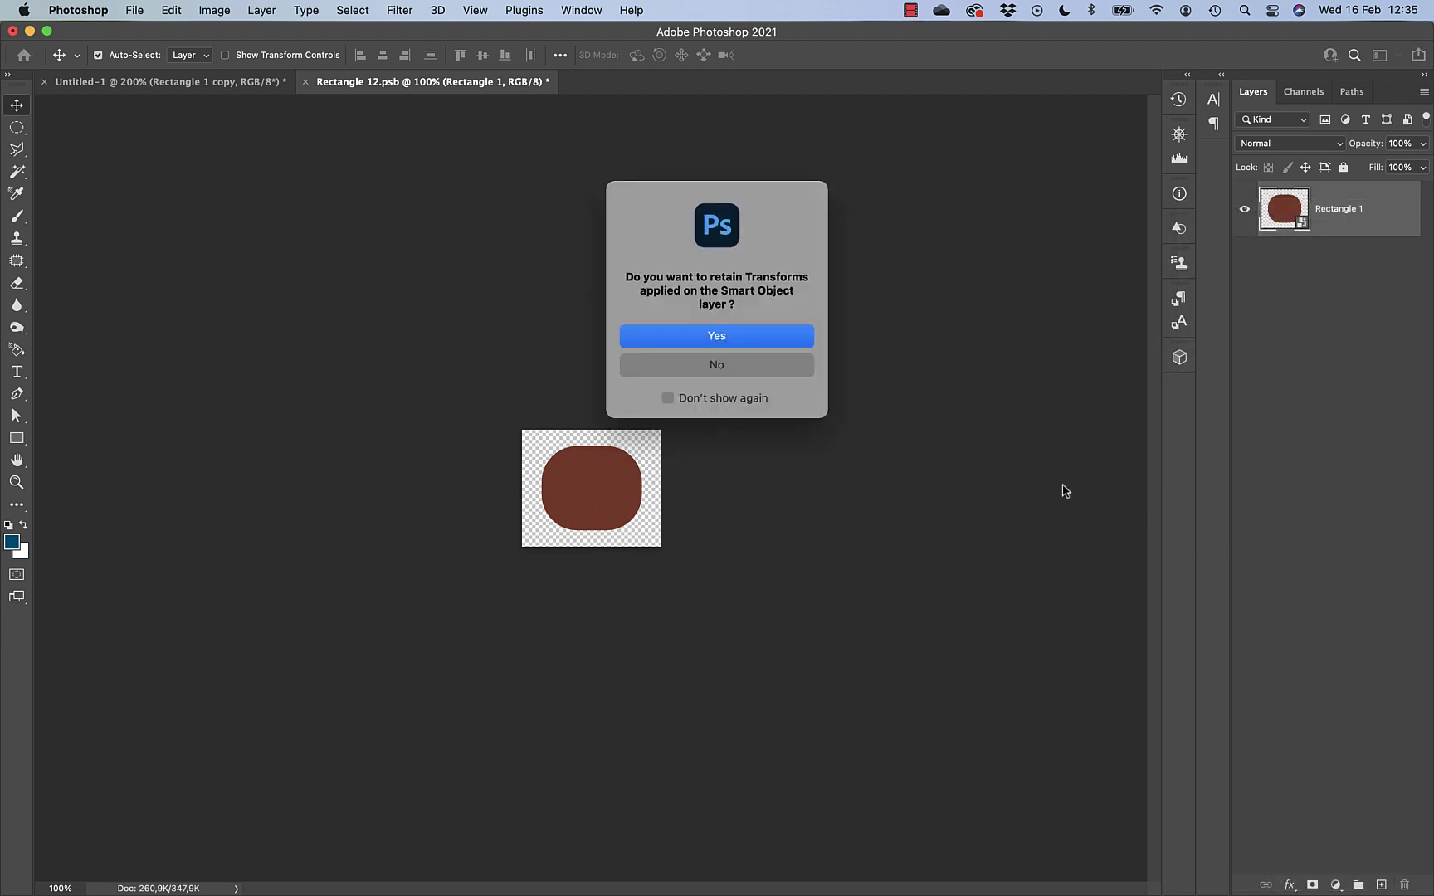
click(718, 336)
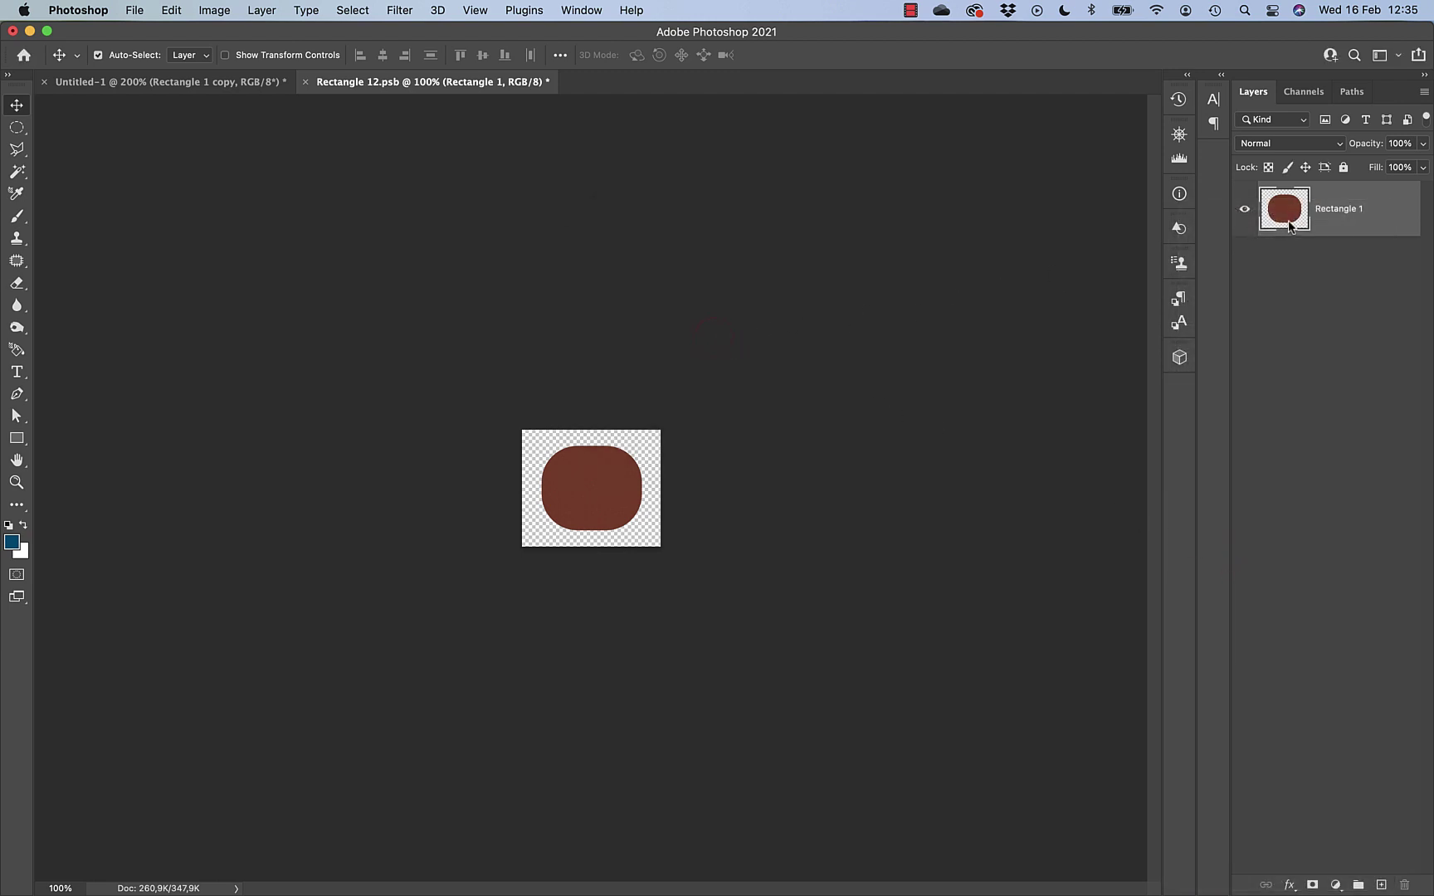
drag(1290, 226, 1213, 218)
Save and close Rectangle 12.psb, and reopen the copy's smart object to check its contents before closing it again.
click(305, 81)
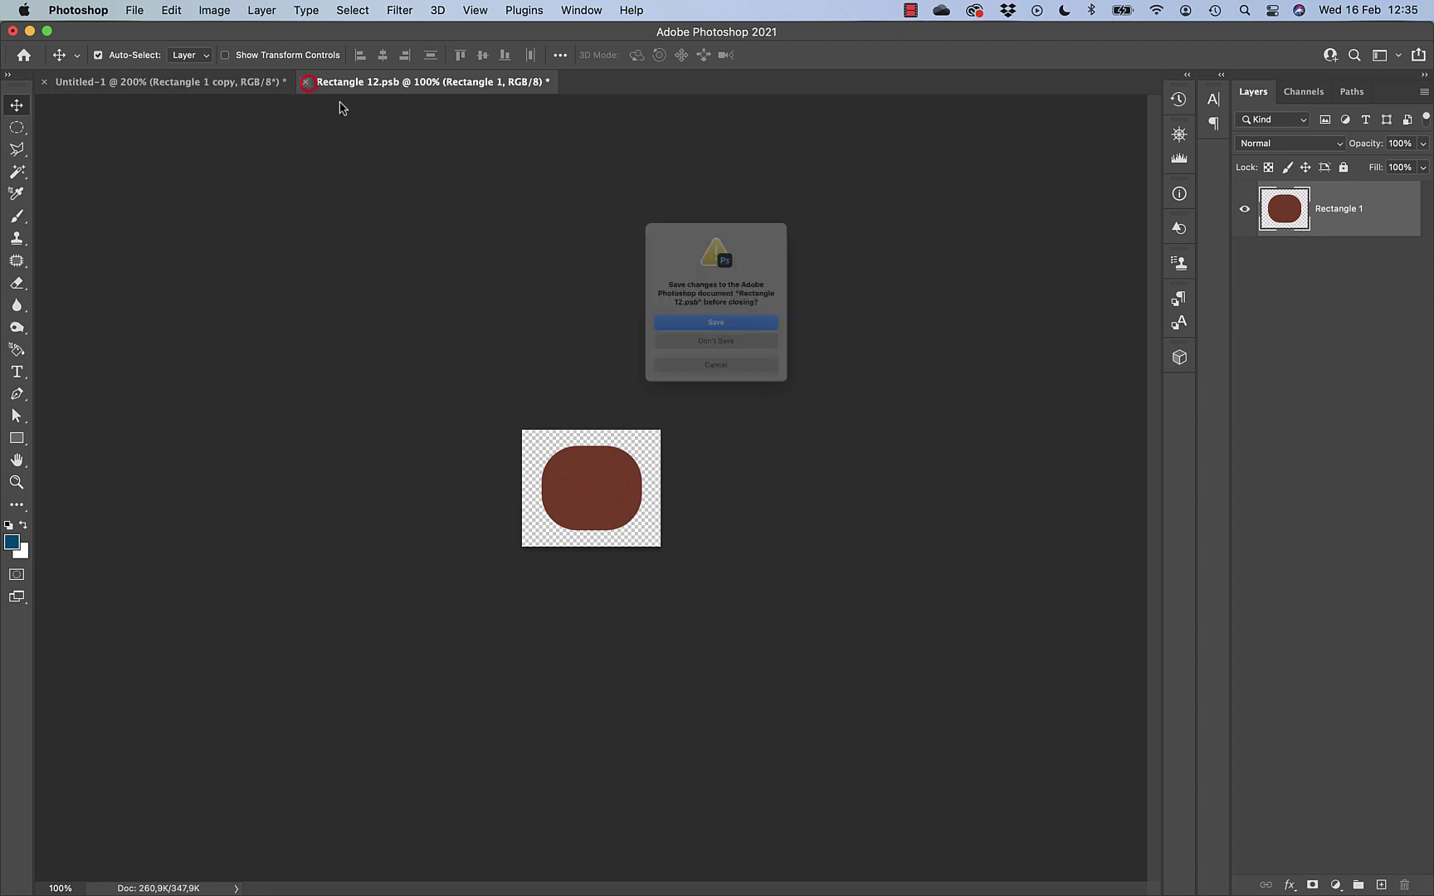
click(737, 332)
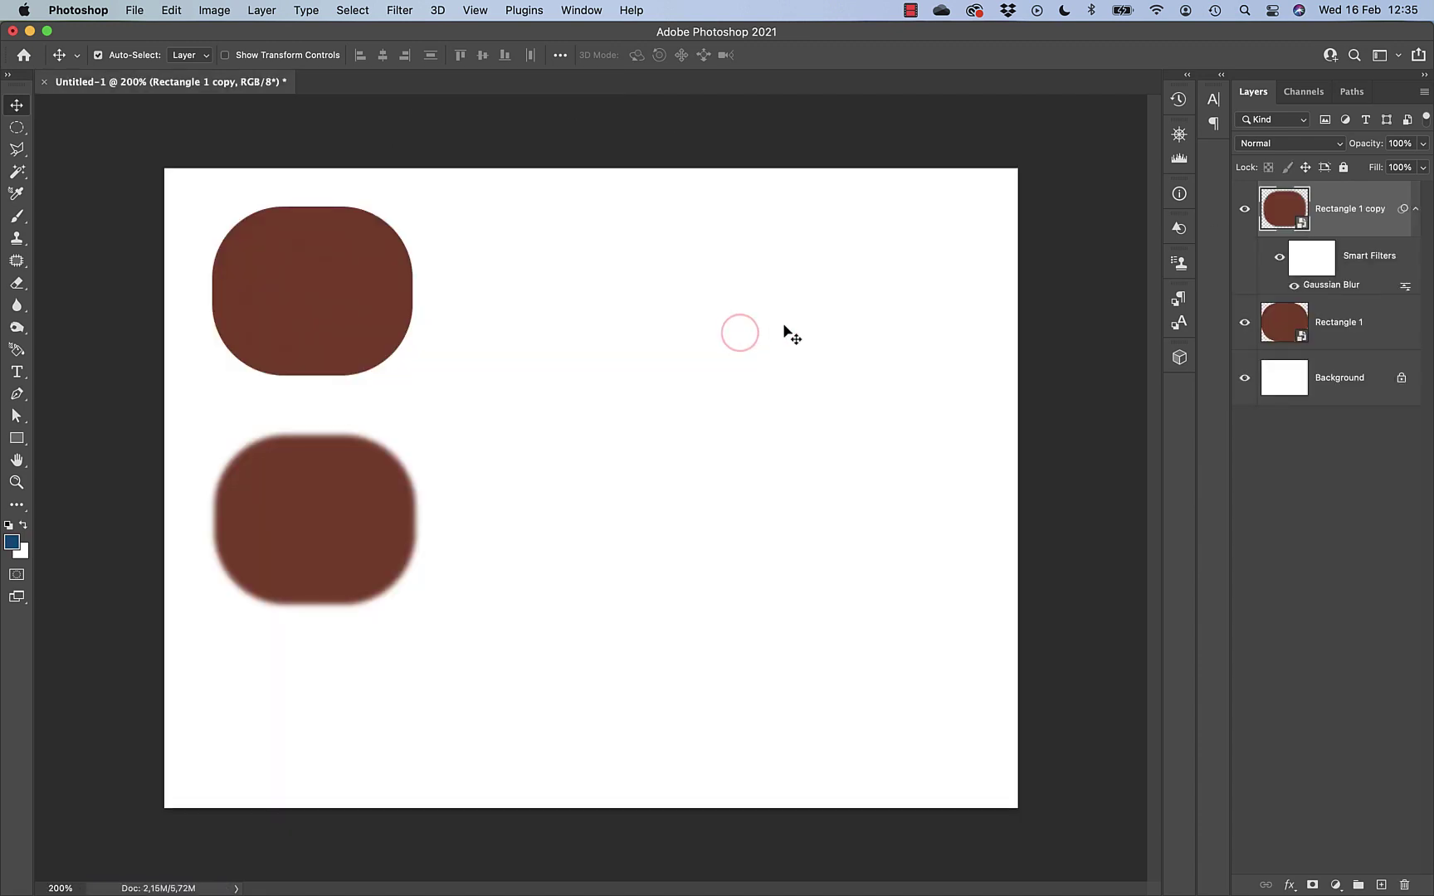
double_click(1301, 230)
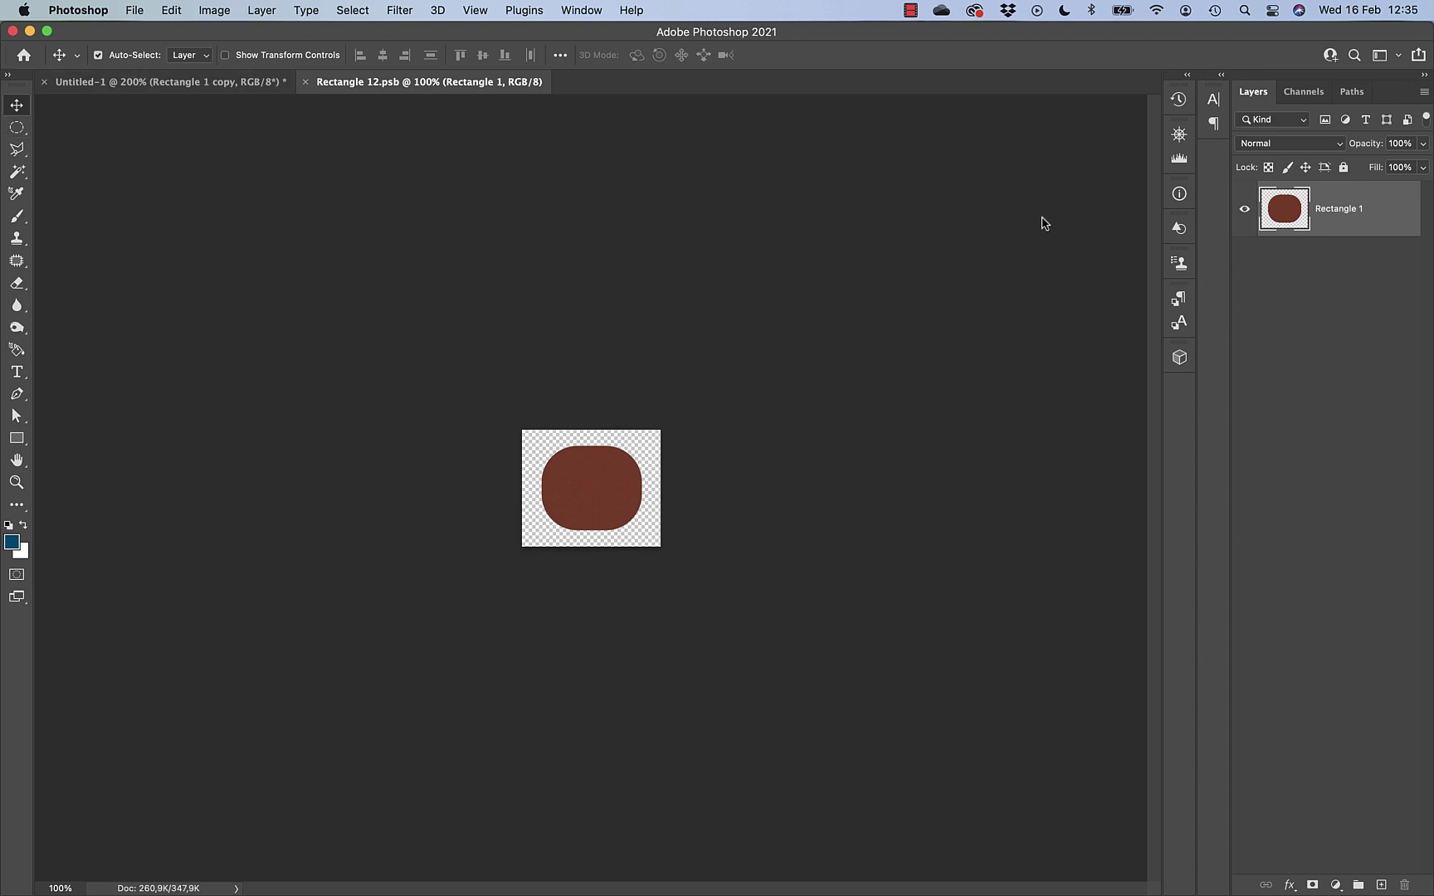
click(305, 85)
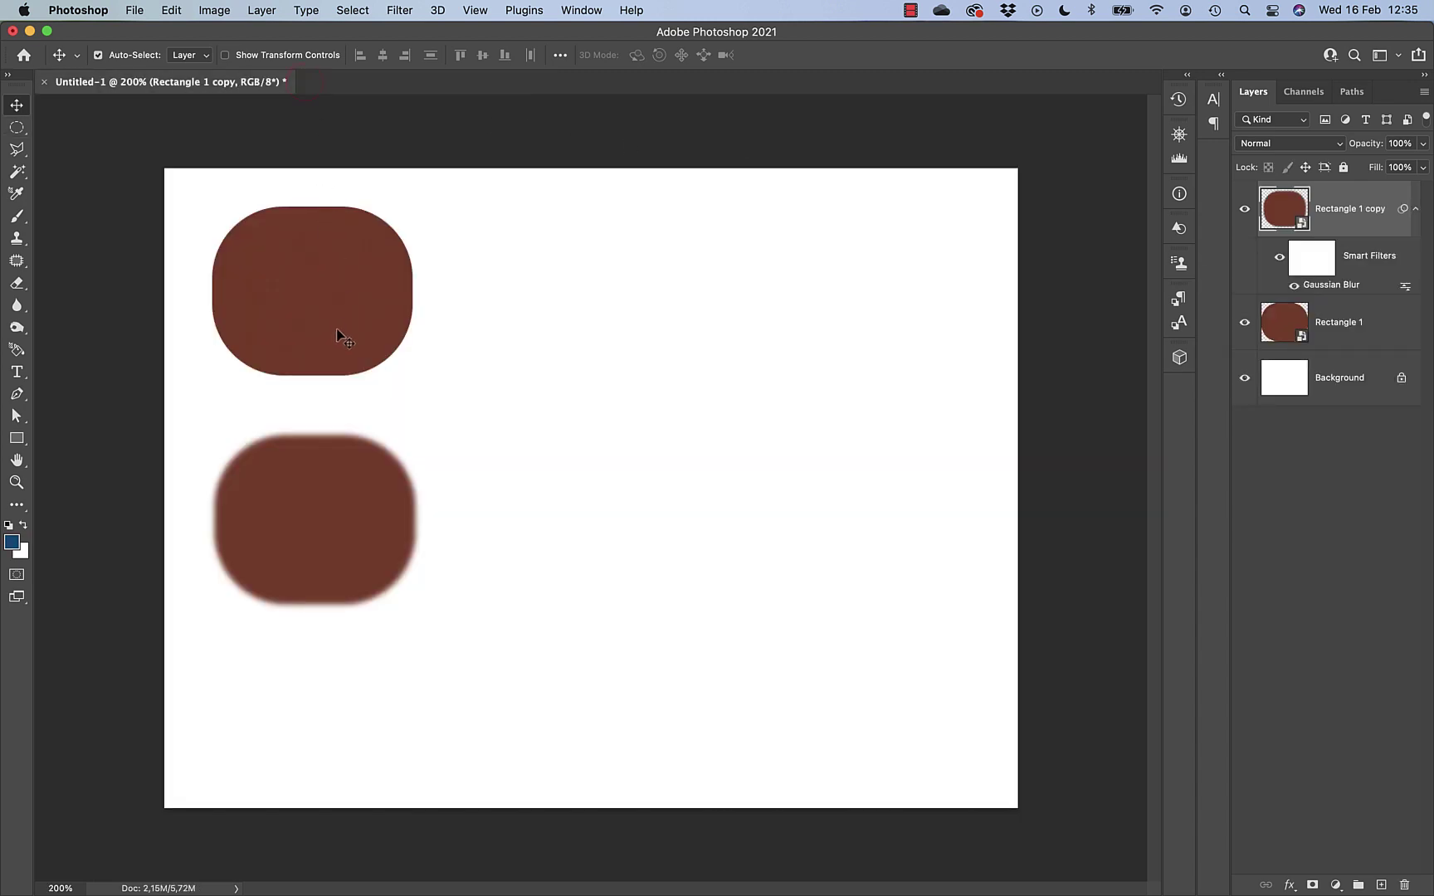
Arrange the two shapes side by side in the upper part of the canvas, with the blurred one on the left.
drag(337, 330, 792, 370)
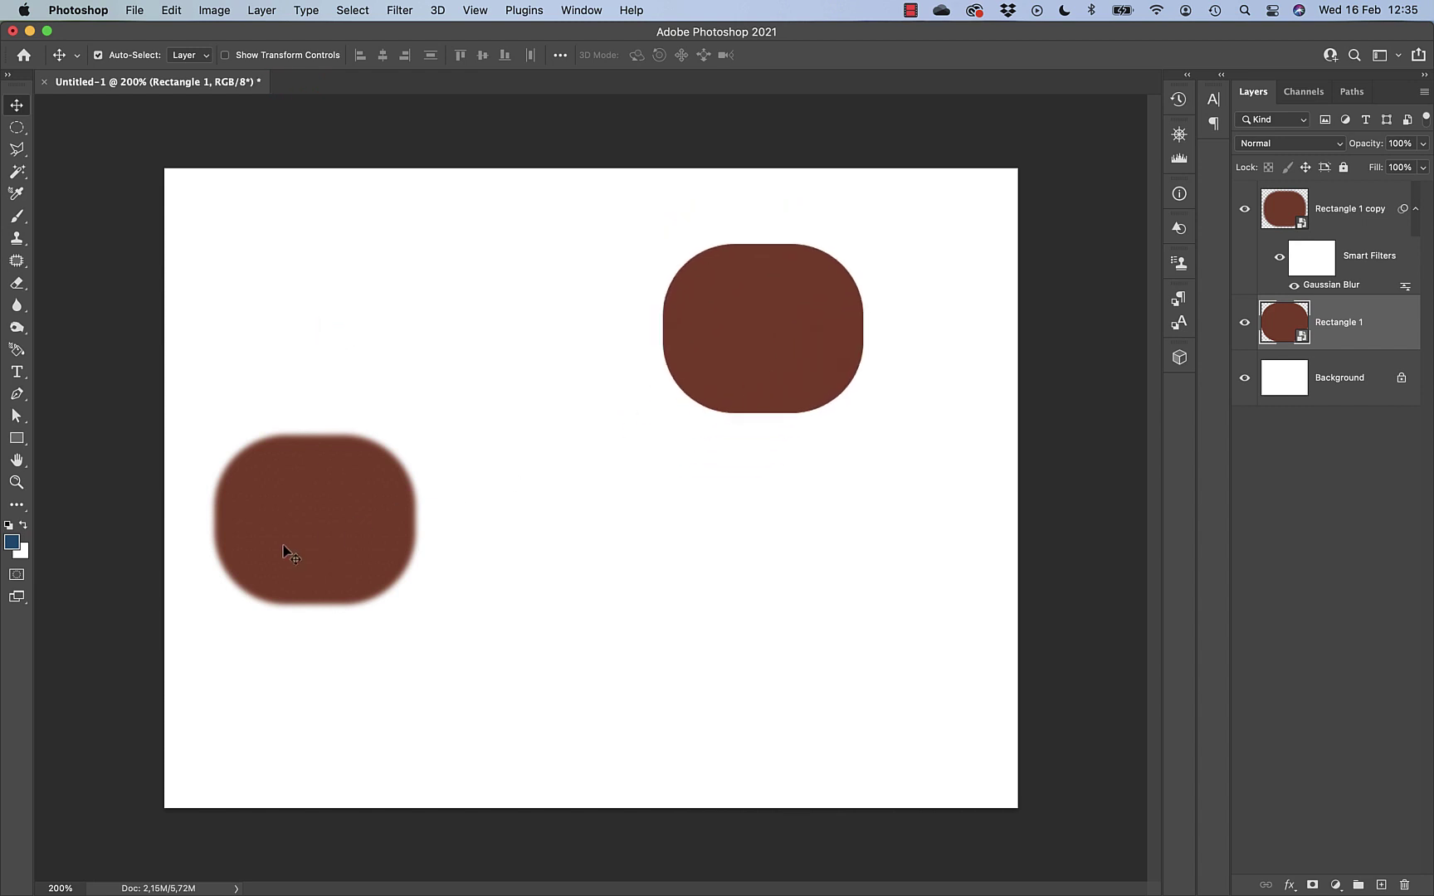
drag(283, 545, 382, 365)
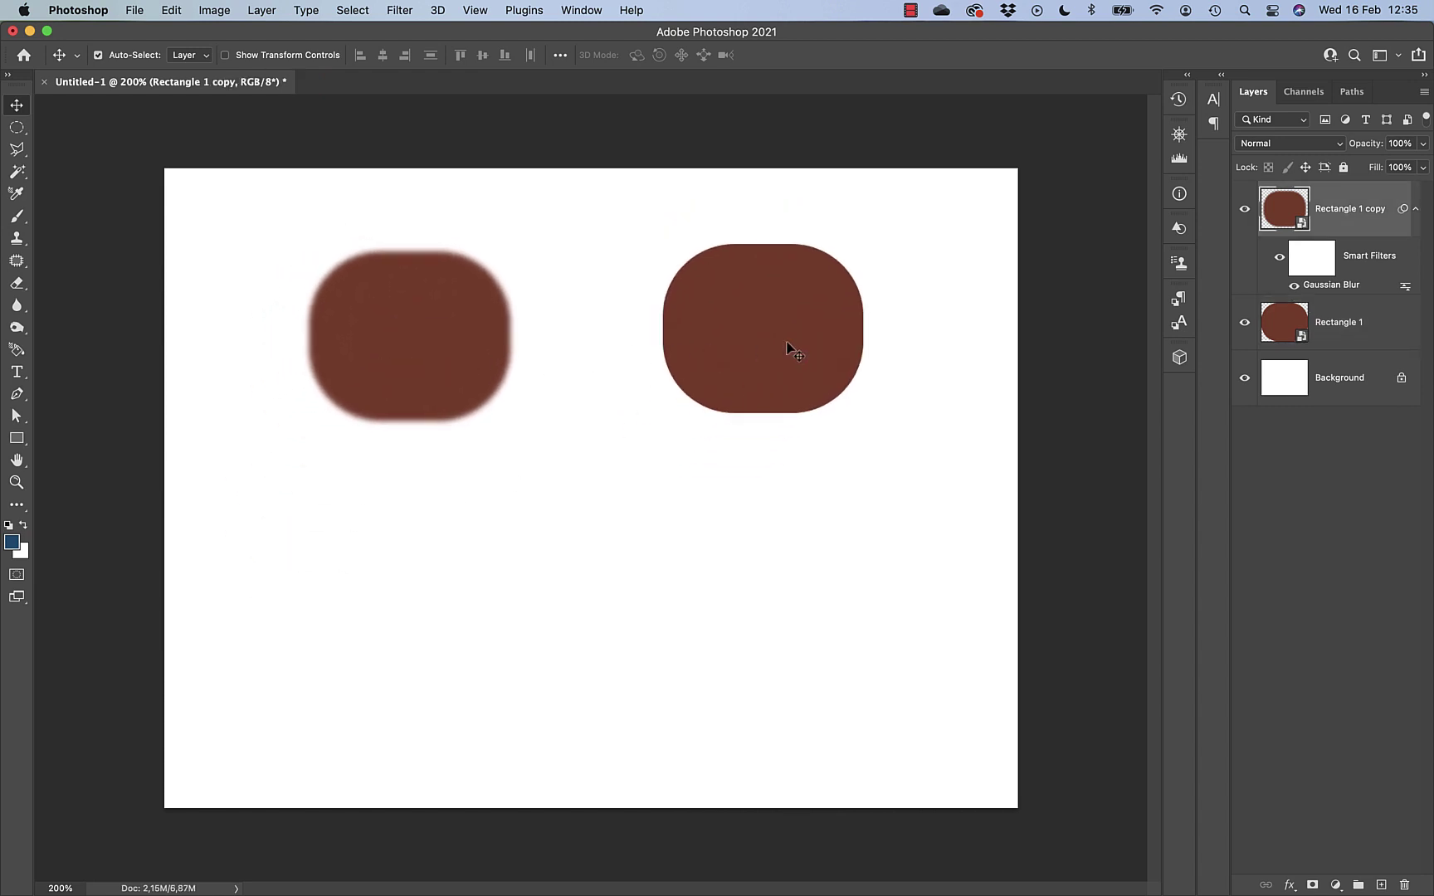
drag(789, 347, 755, 355)
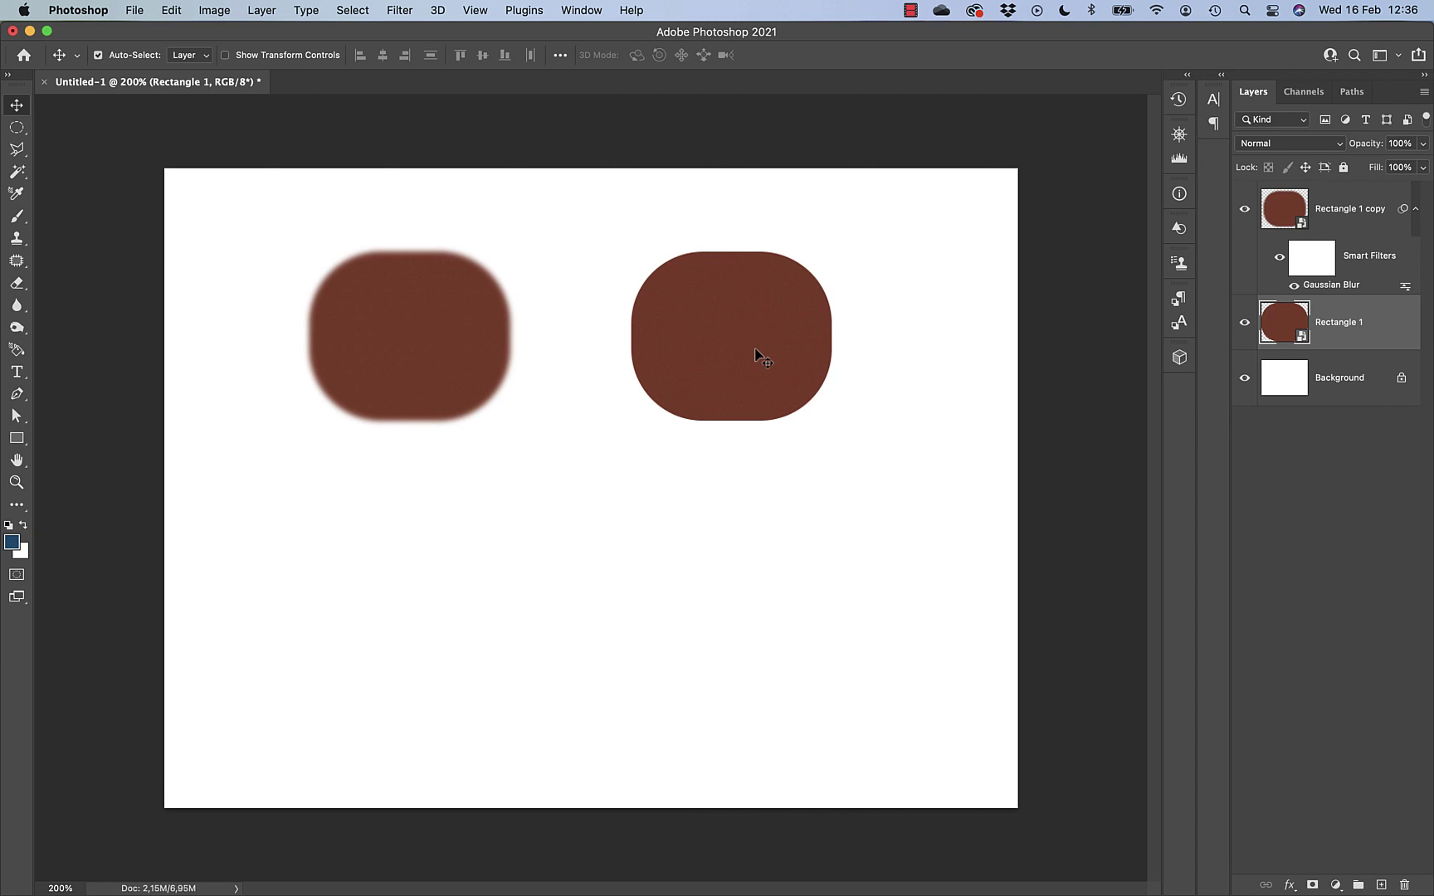
click(267, 10)
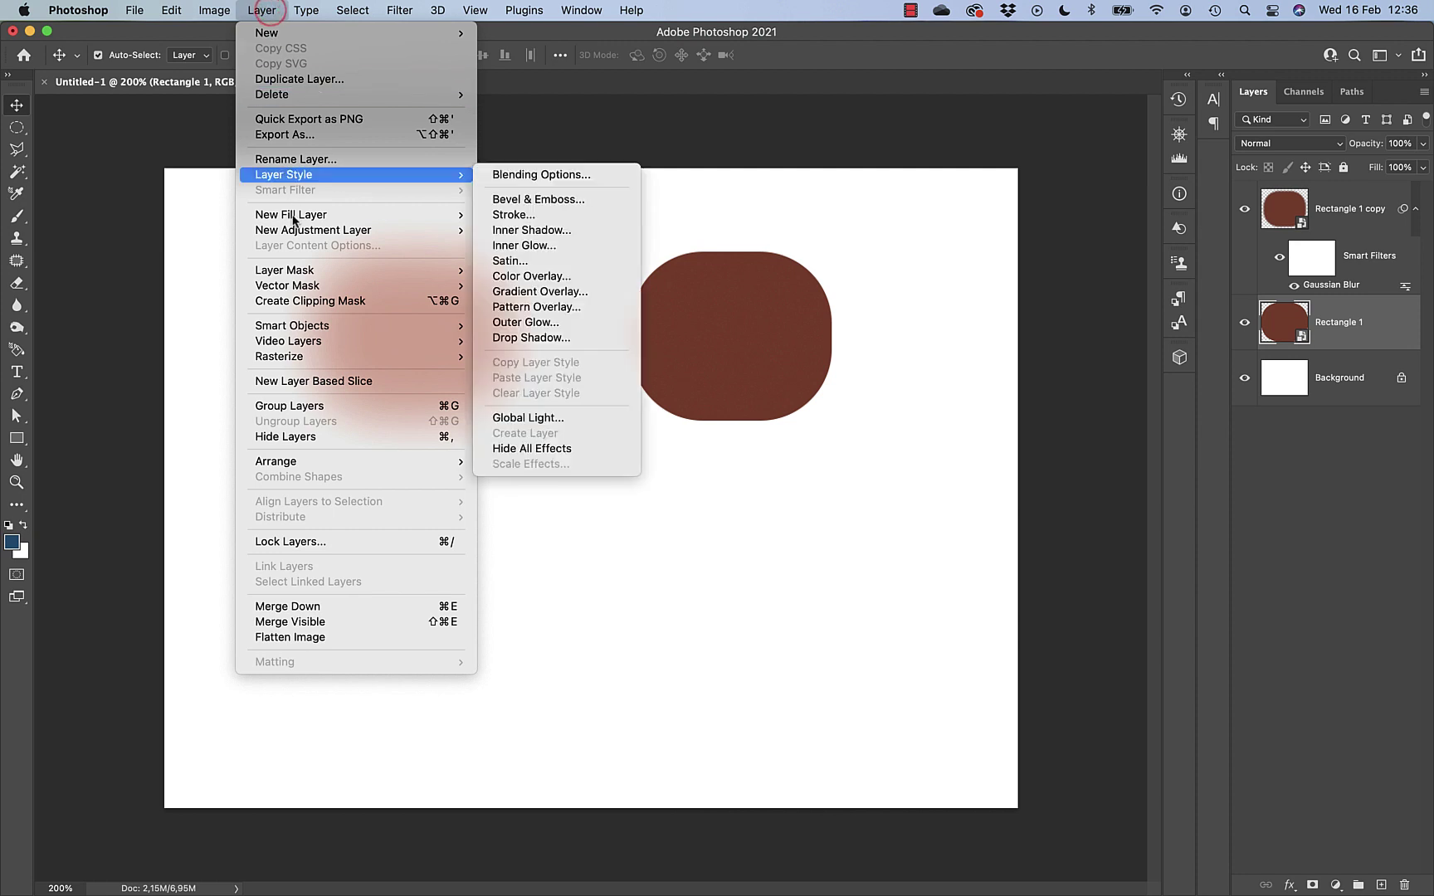
mouse_move(294, 229)
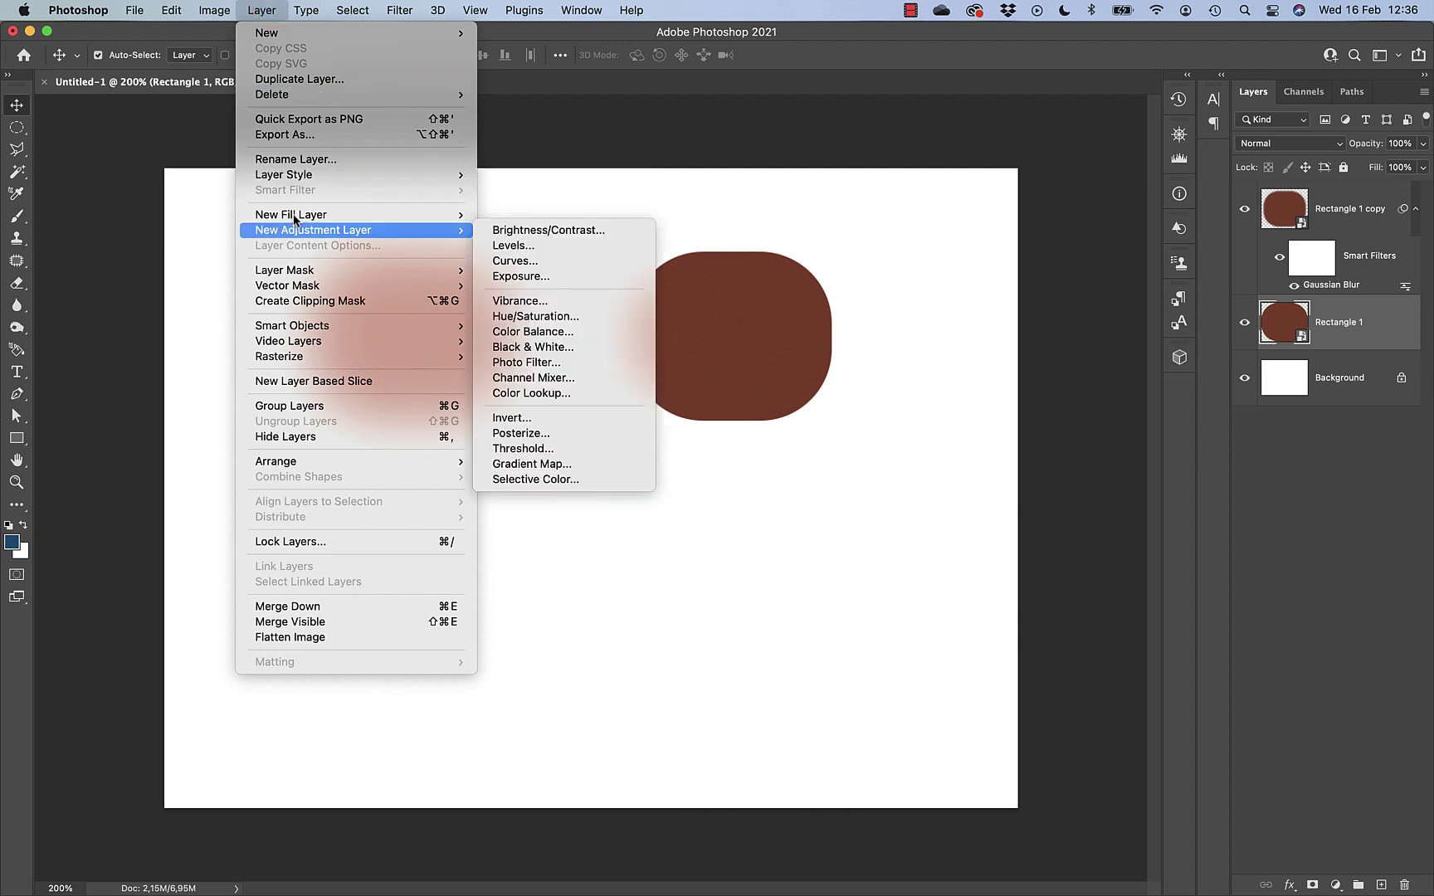
key(Escape)
click(714, 10)
click(398, 9)
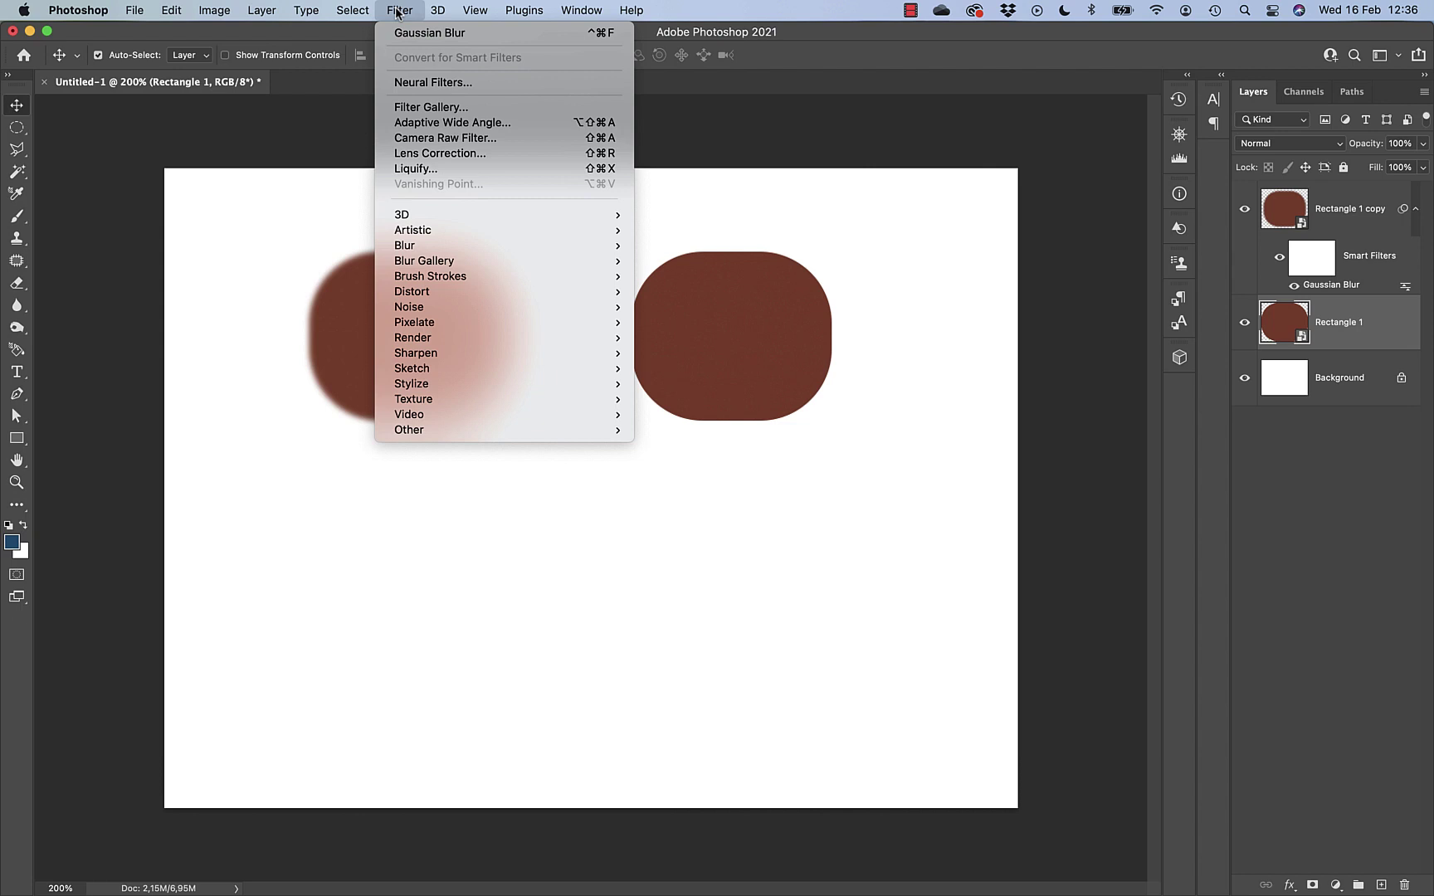
mouse_move(581, 307)
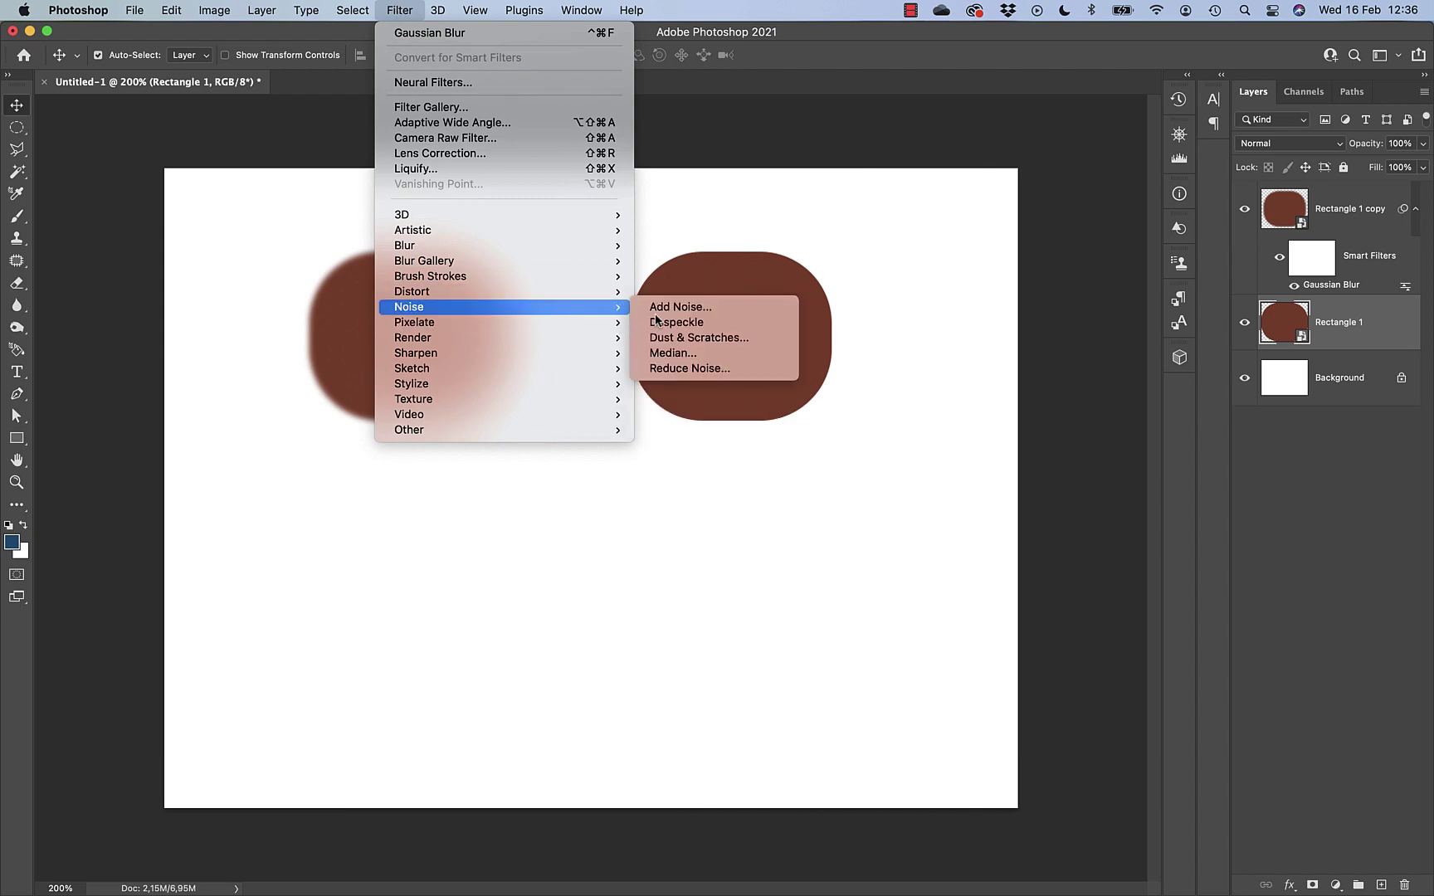
Apply an Add Noise smart filter to Rectangle 1 with an amount of 80.08%, Gaussian distribution and Monochromatic.
click(682, 311)
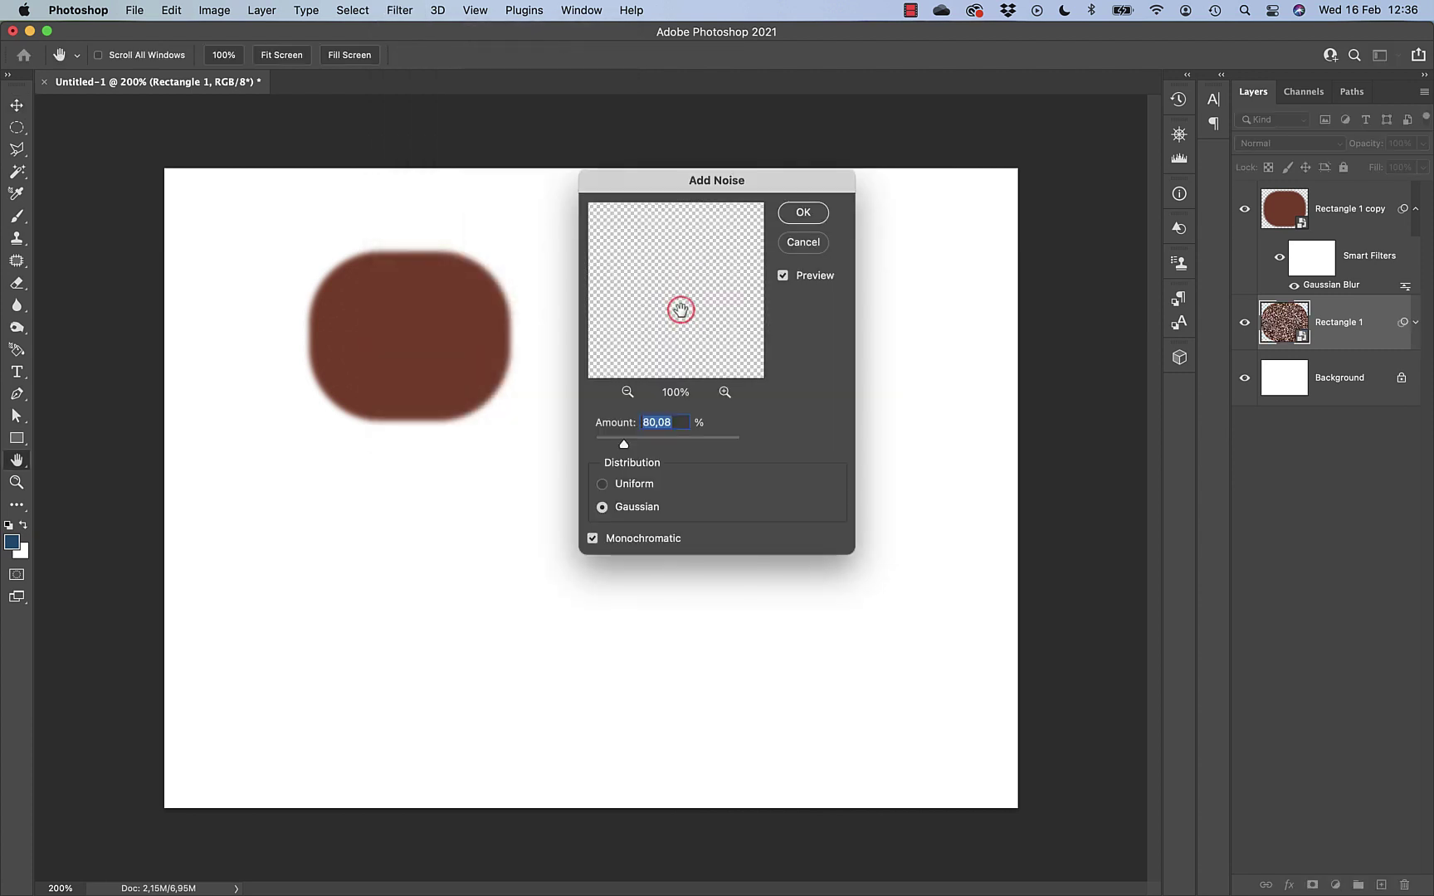
drag(797, 194, 1006, 258)
click(1008, 286)
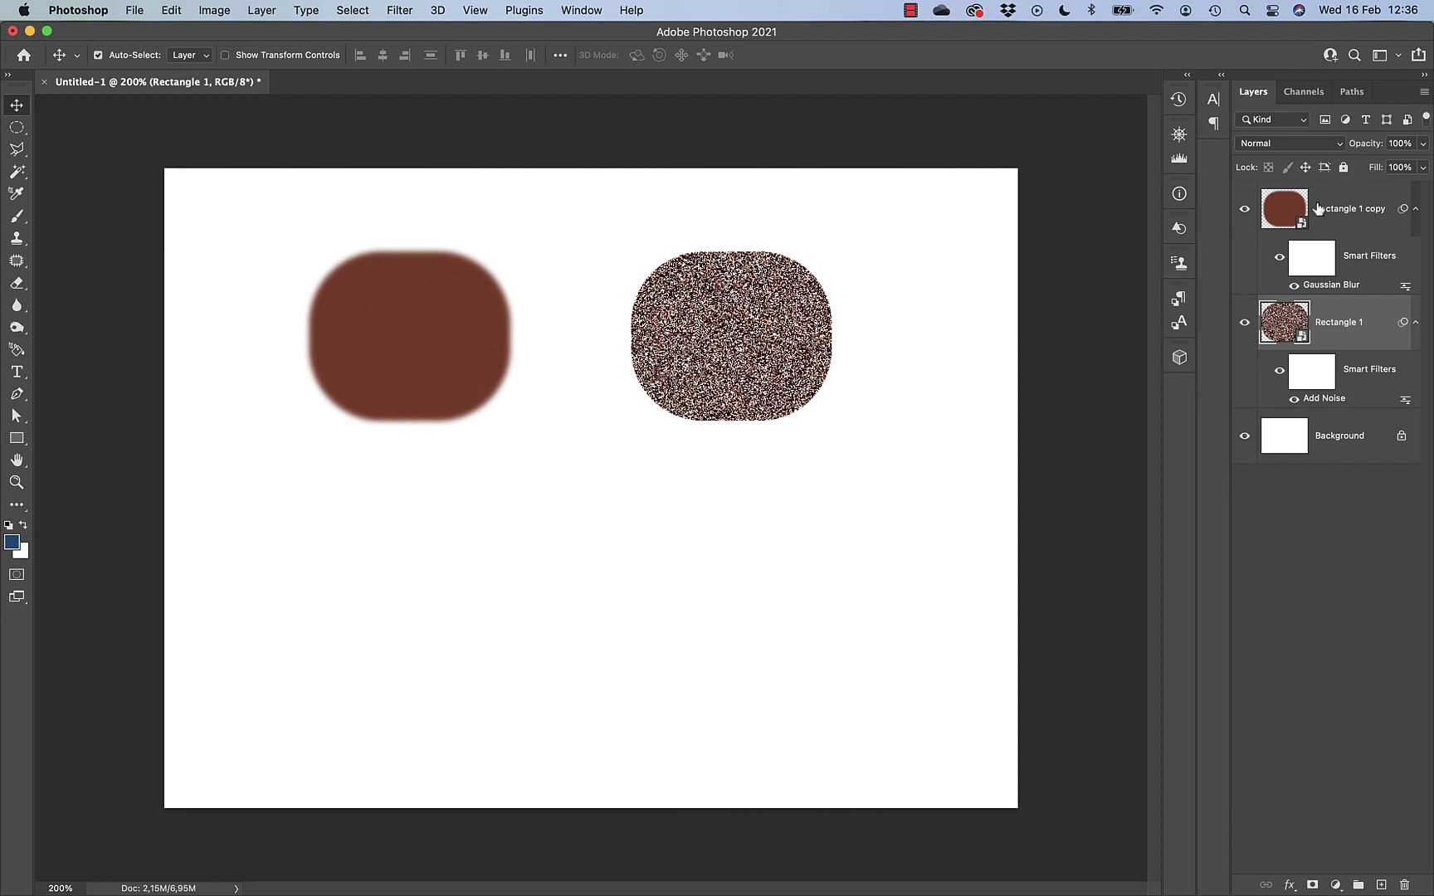
Add a reversed black-to-white Gradient Overlay to Rectangle 1 copy with Linear Light, 36% opacity, -90° angle and 66% scale, and toggle its visibility.
click(1328, 200)
click(1289, 885)
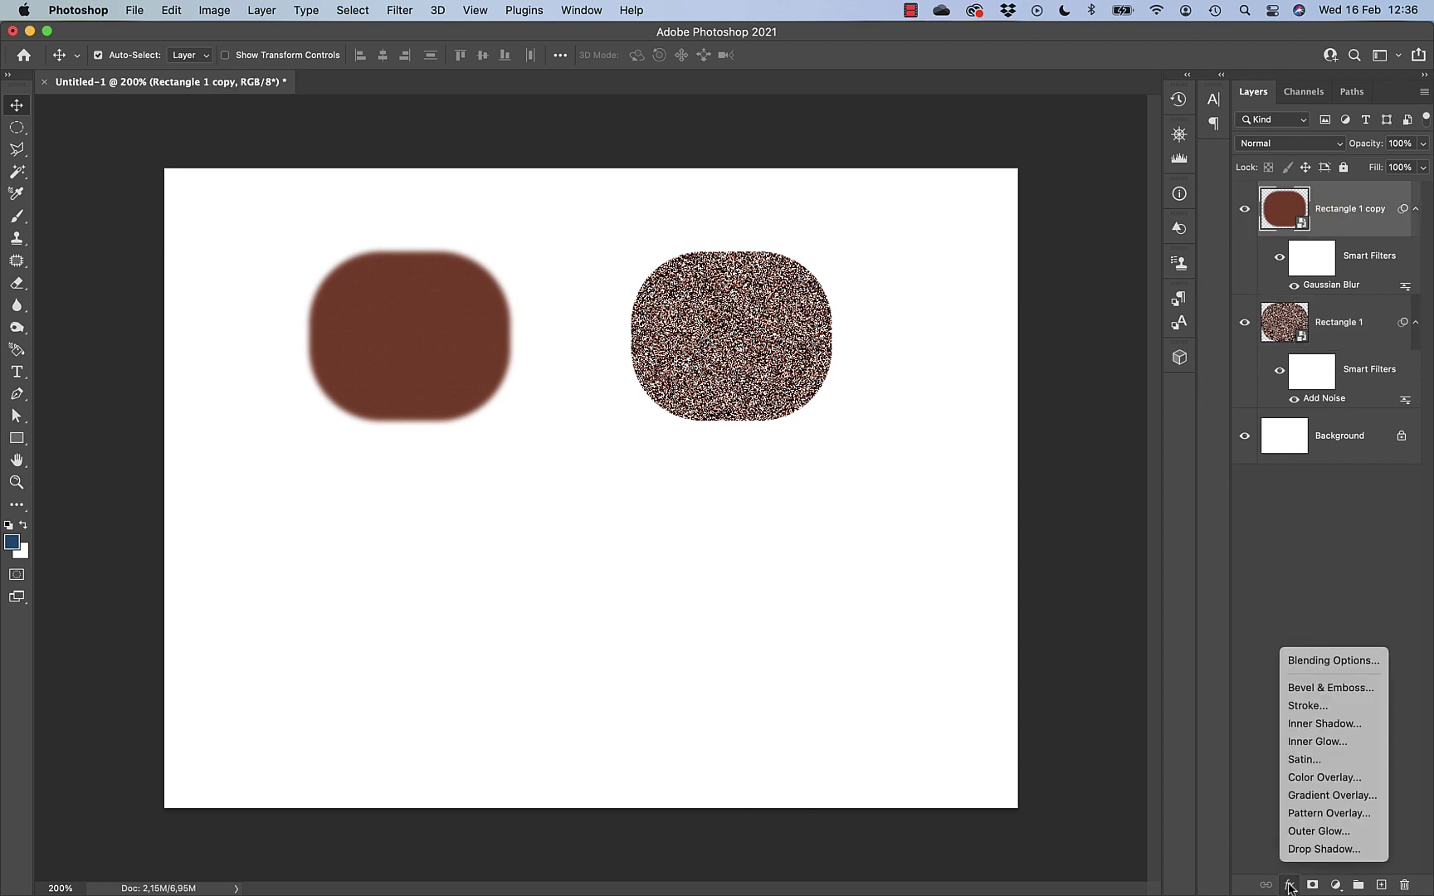
click(1309, 798)
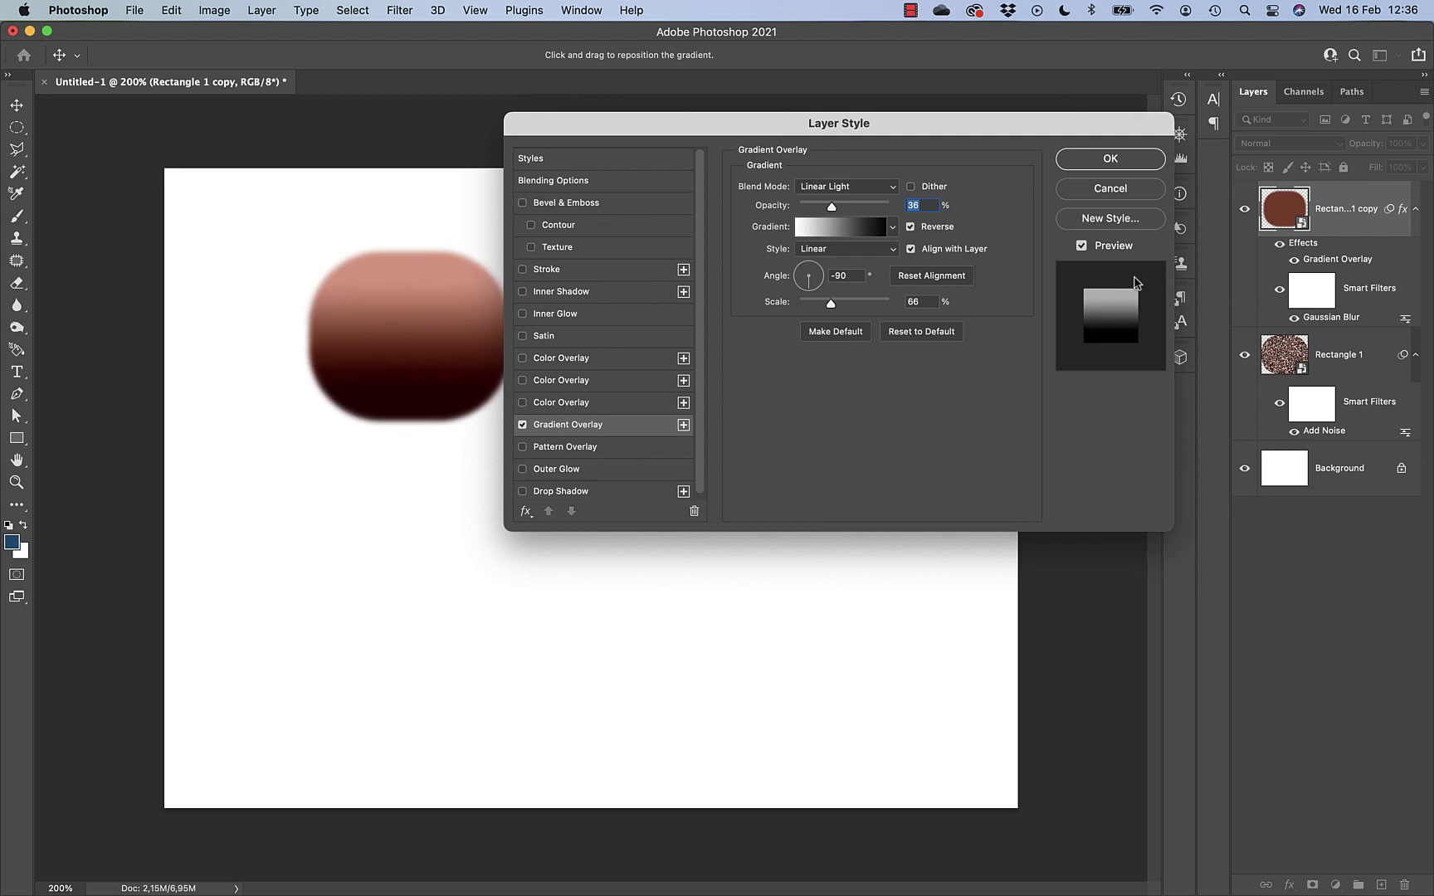
click(1096, 163)
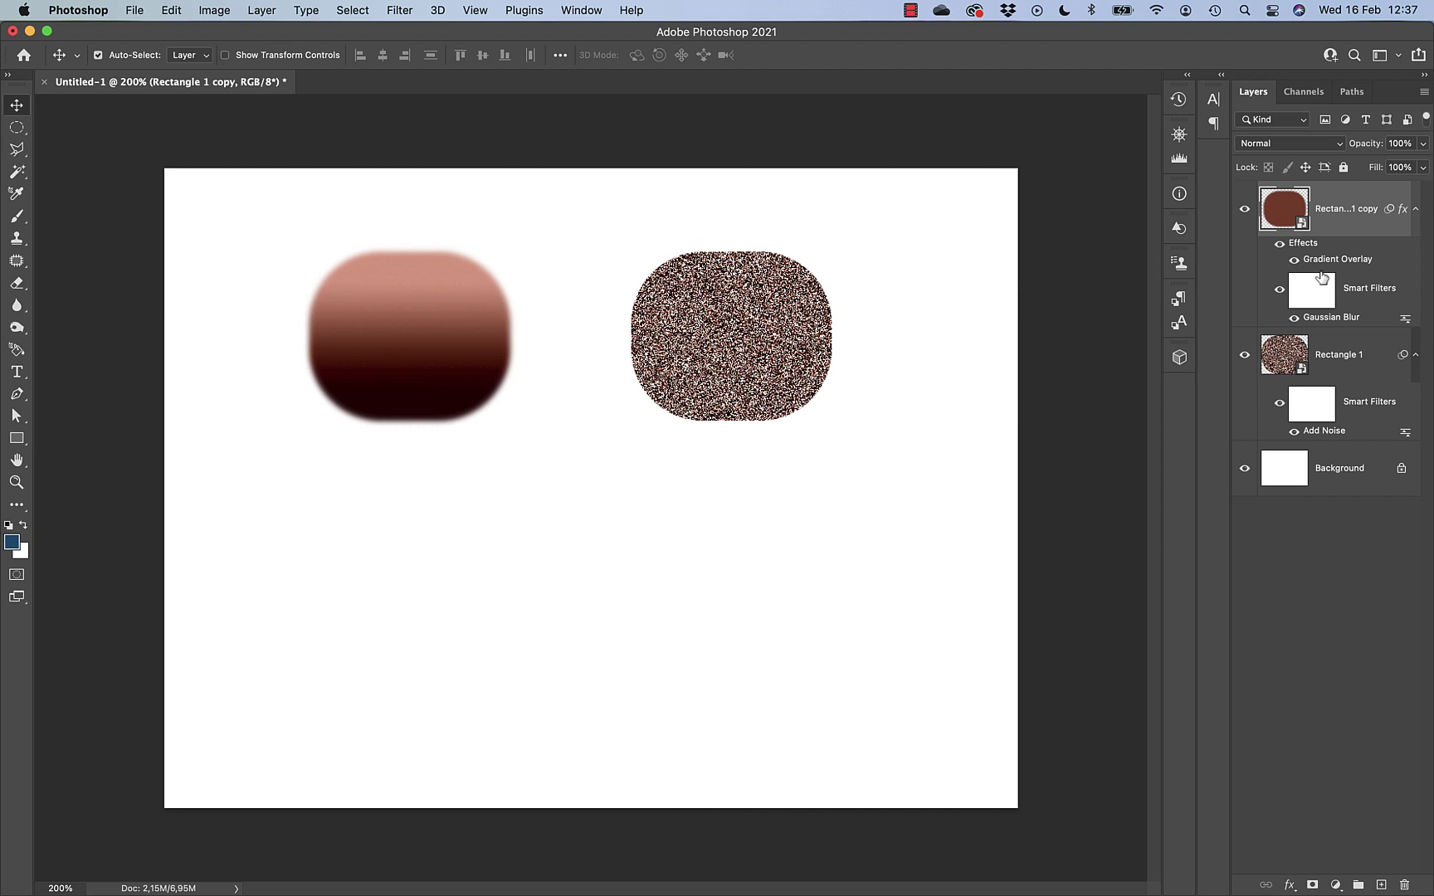
click(1293, 260)
click(1292, 260)
Open the copy's smart object, fill the rounded rectangle with dark blue, and save and close Rectangle 12.psb.
double_click(1301, 224)
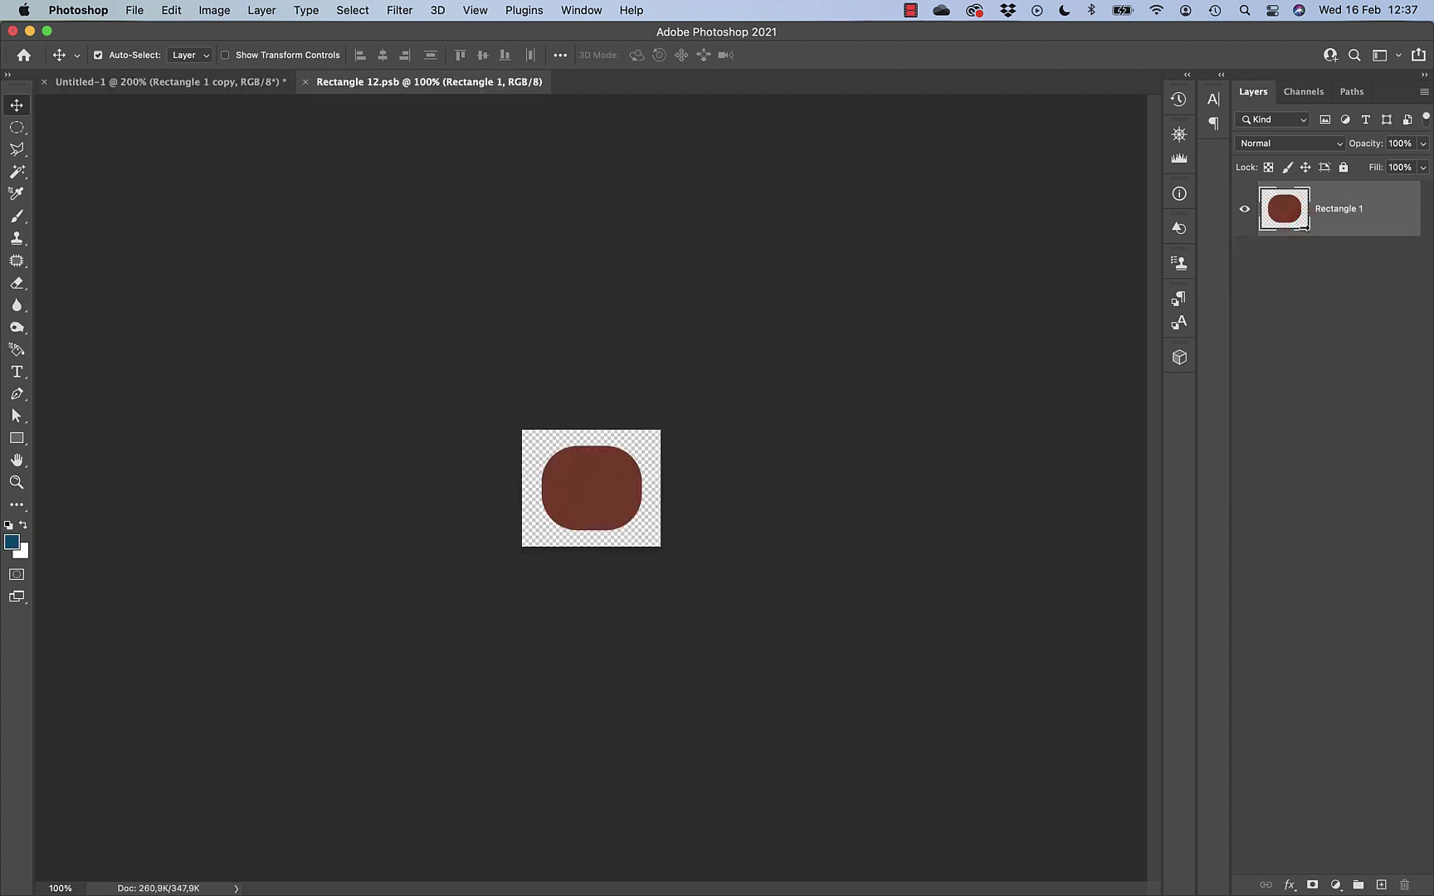
super+click(1271, 211)
click(23, 525)
key(super+BackSpace)
key(super+d)
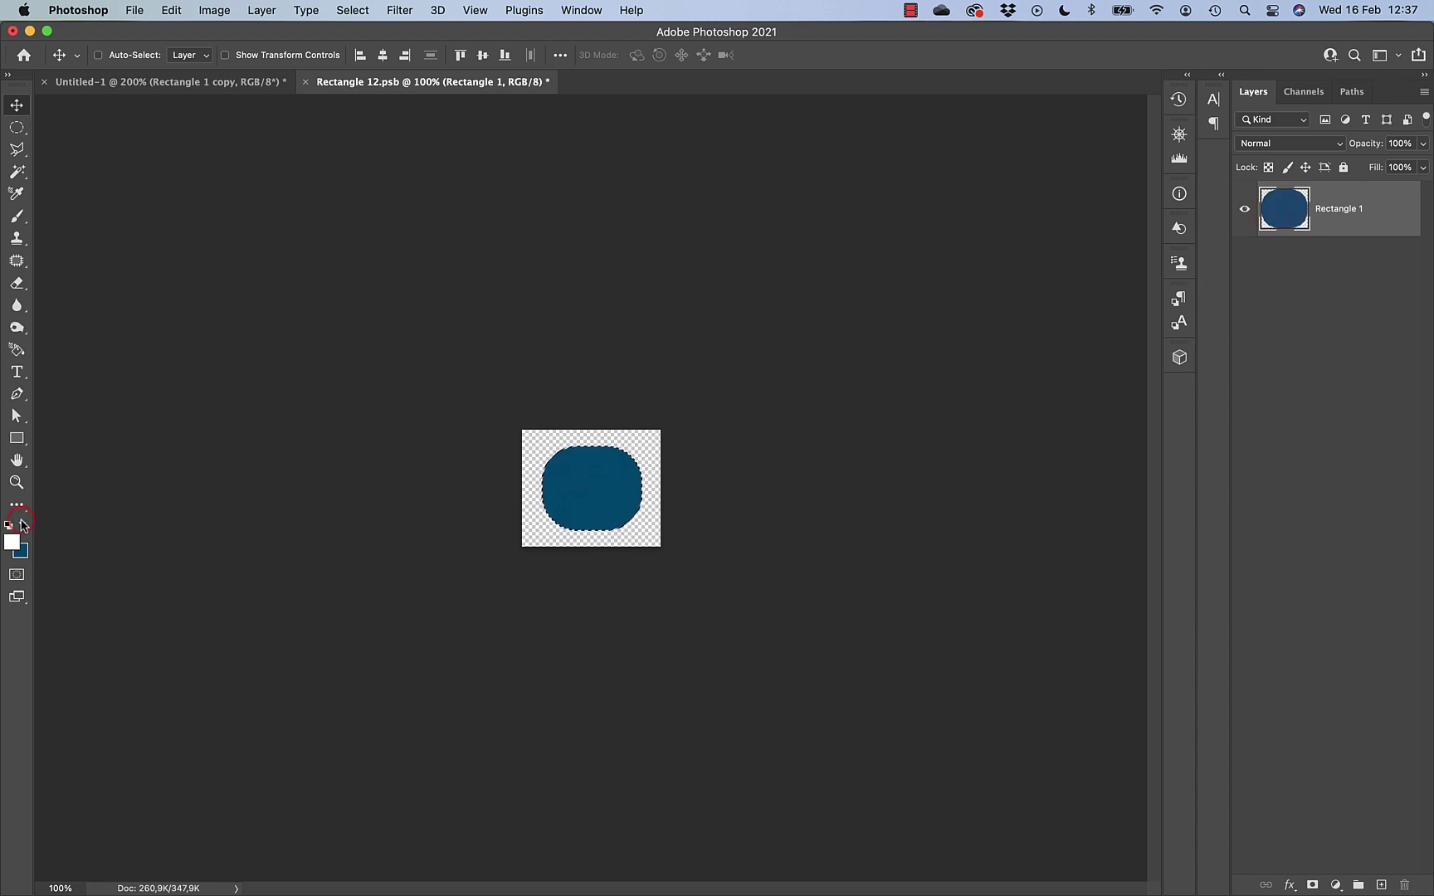
click(307, 82)
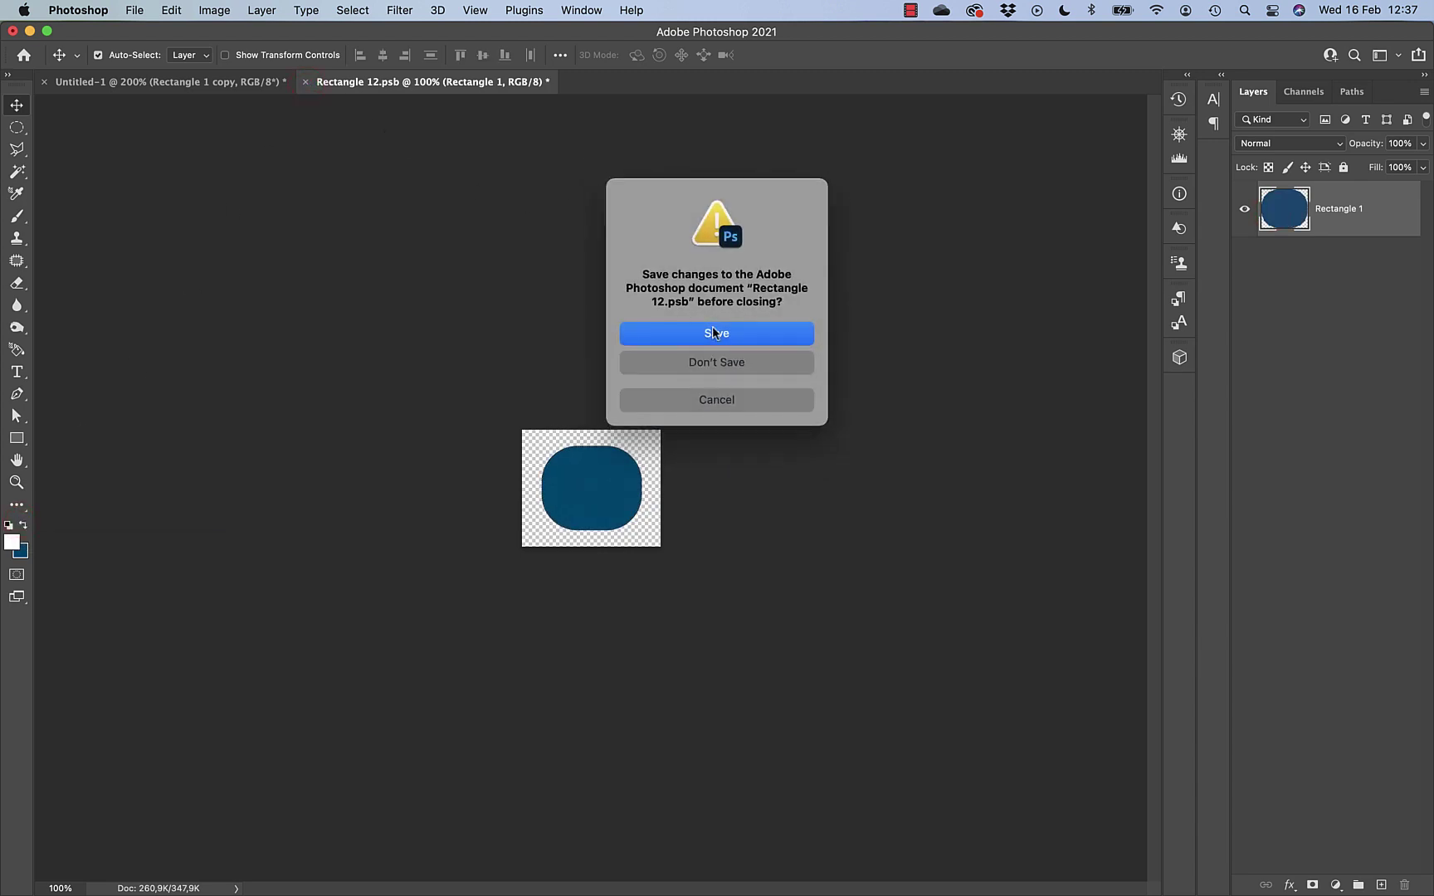
click(717, 334)
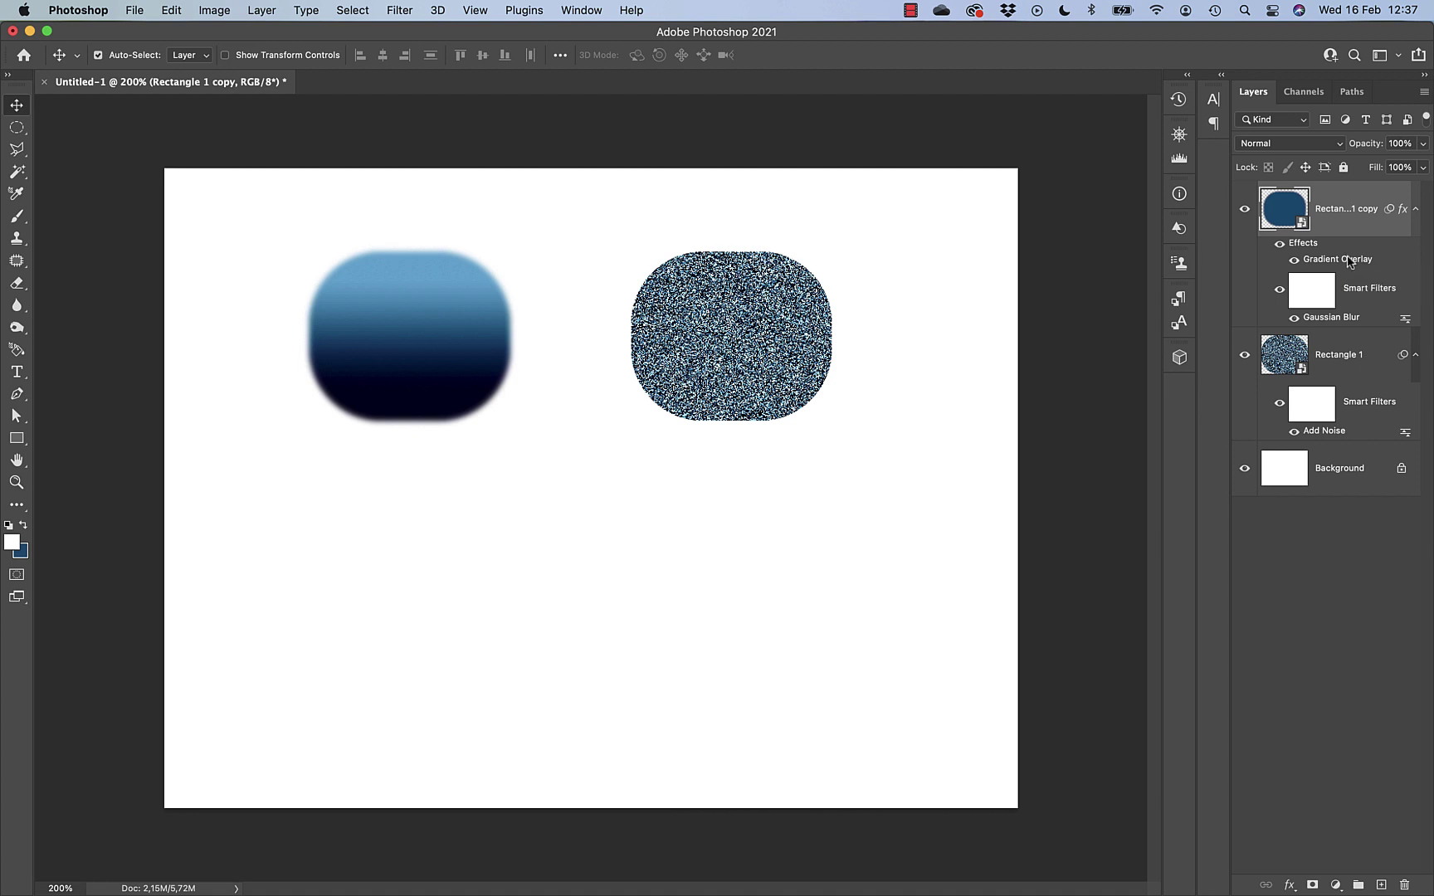
Add a red Color Overlay to Rectangle 1 copy in Normal mode at 100% opacity.
click(1289, 885)
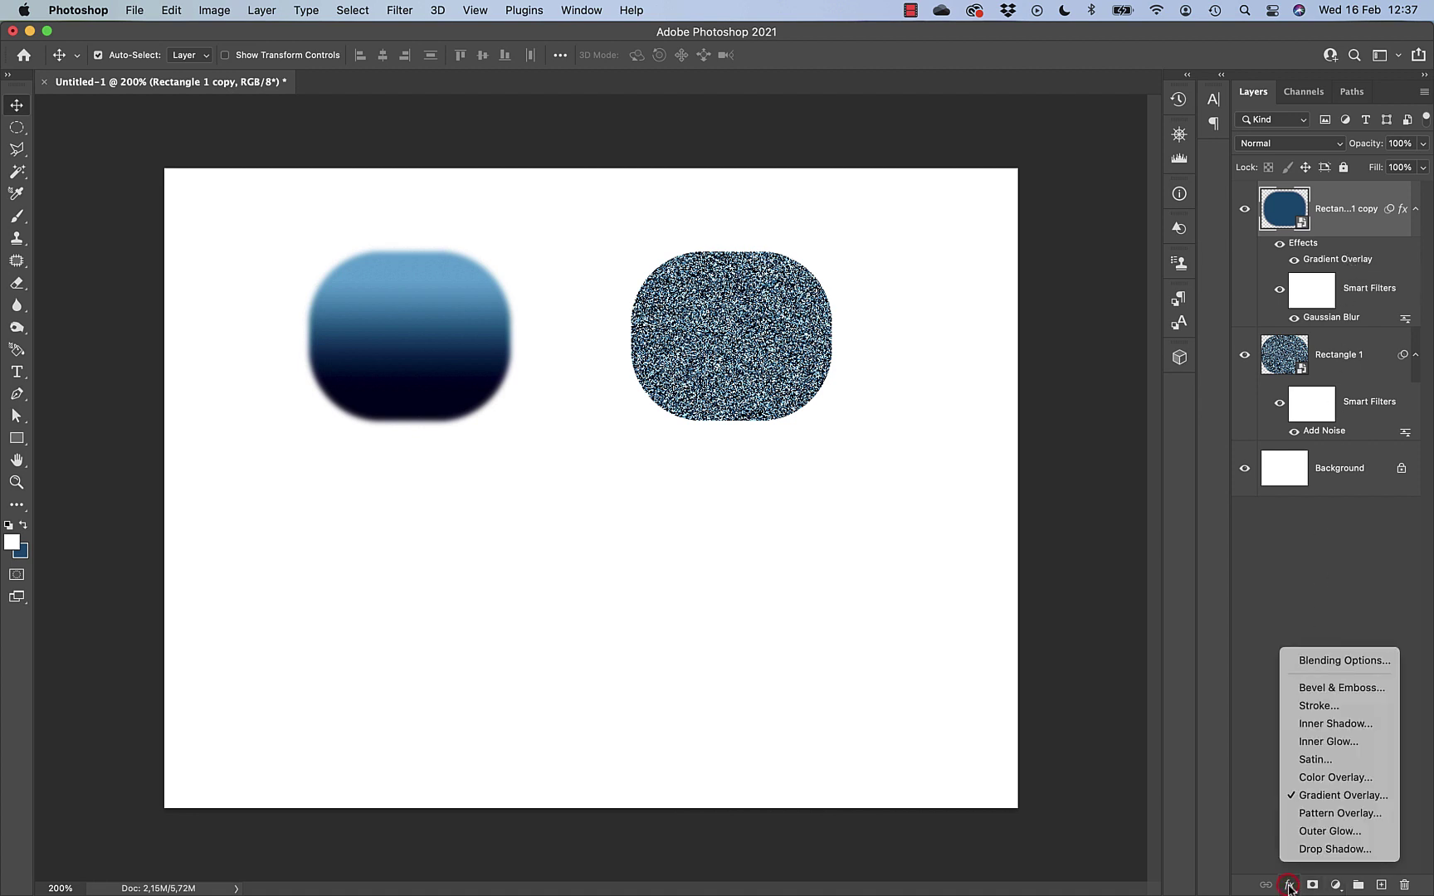
key(Up)
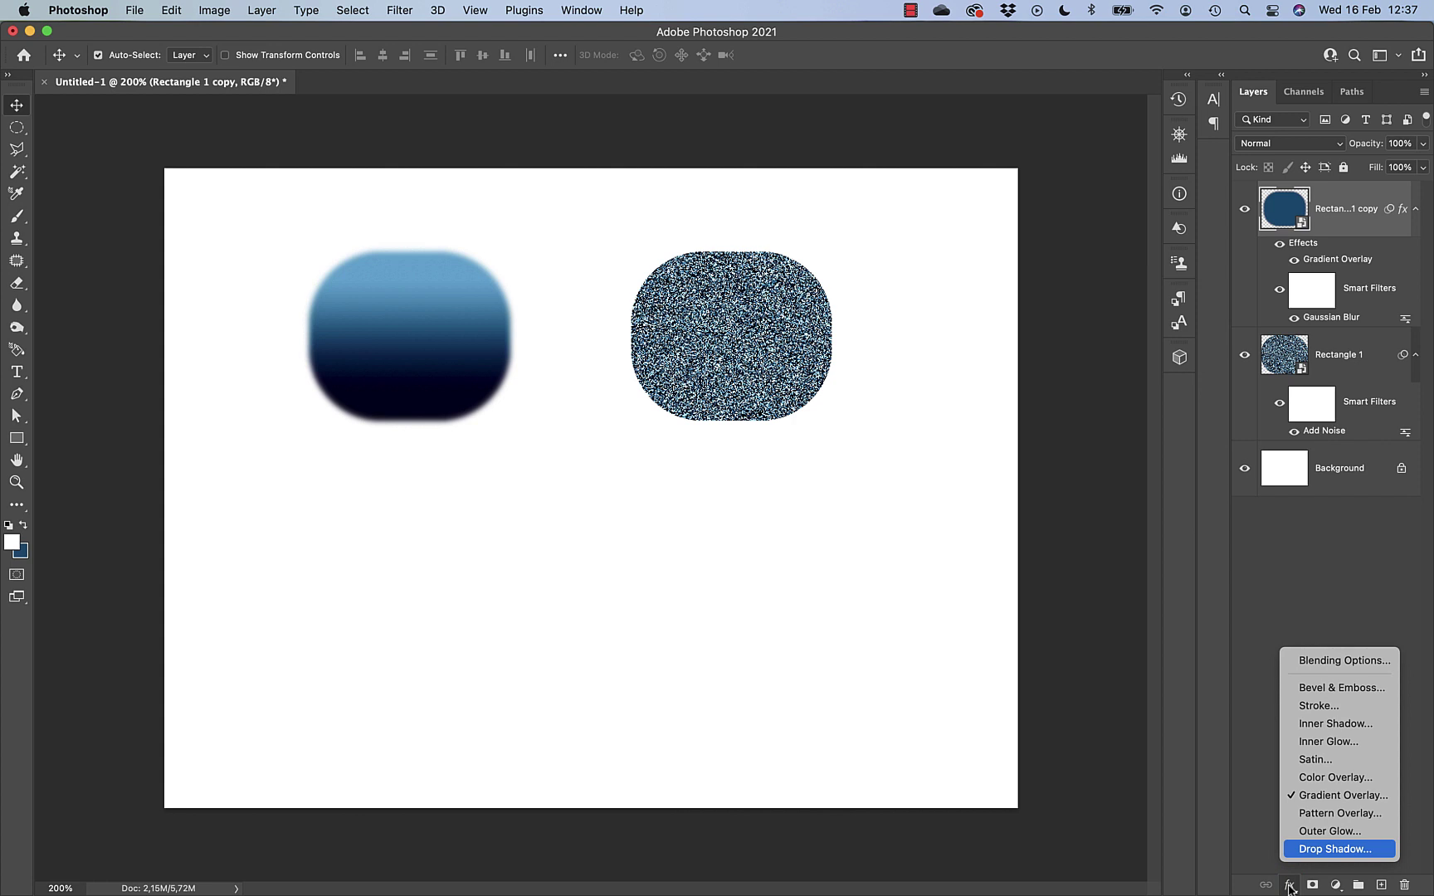
click(1328, 778)
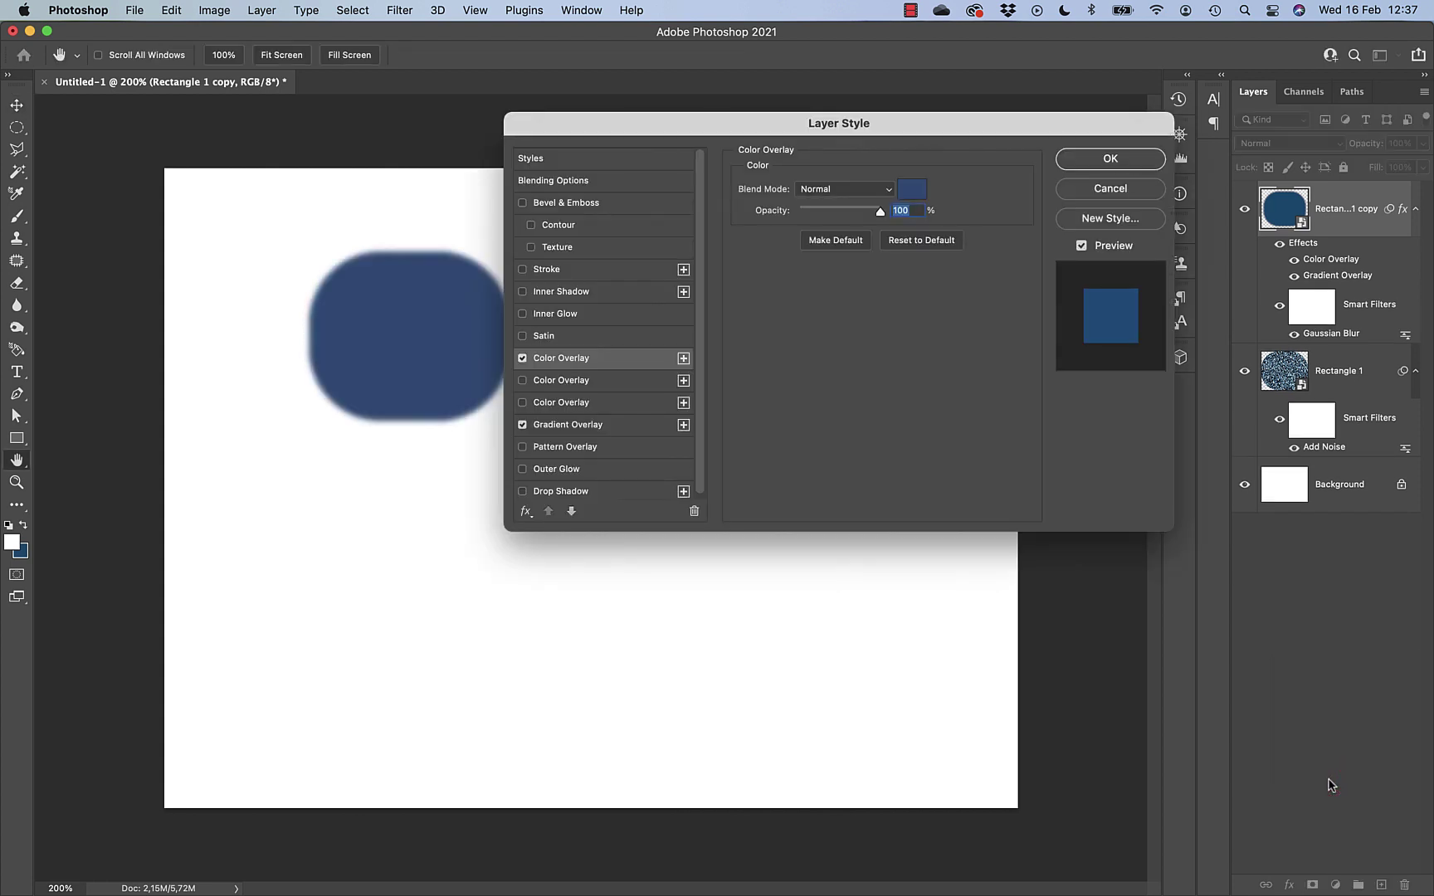
click(913, 192)
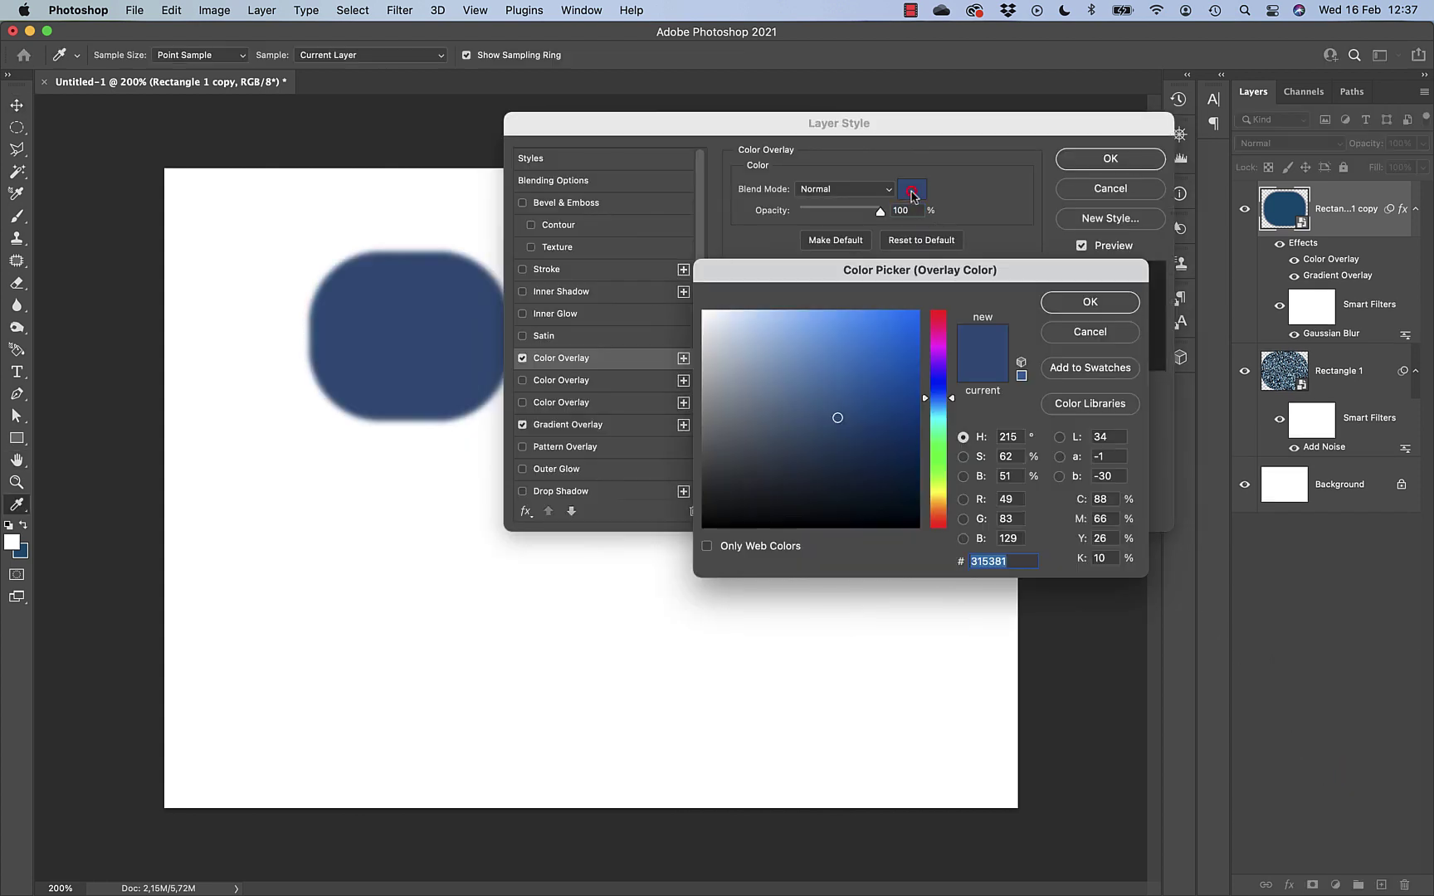
drag(939, 516, 940, 522)
drag(889, 470, 882, 363)
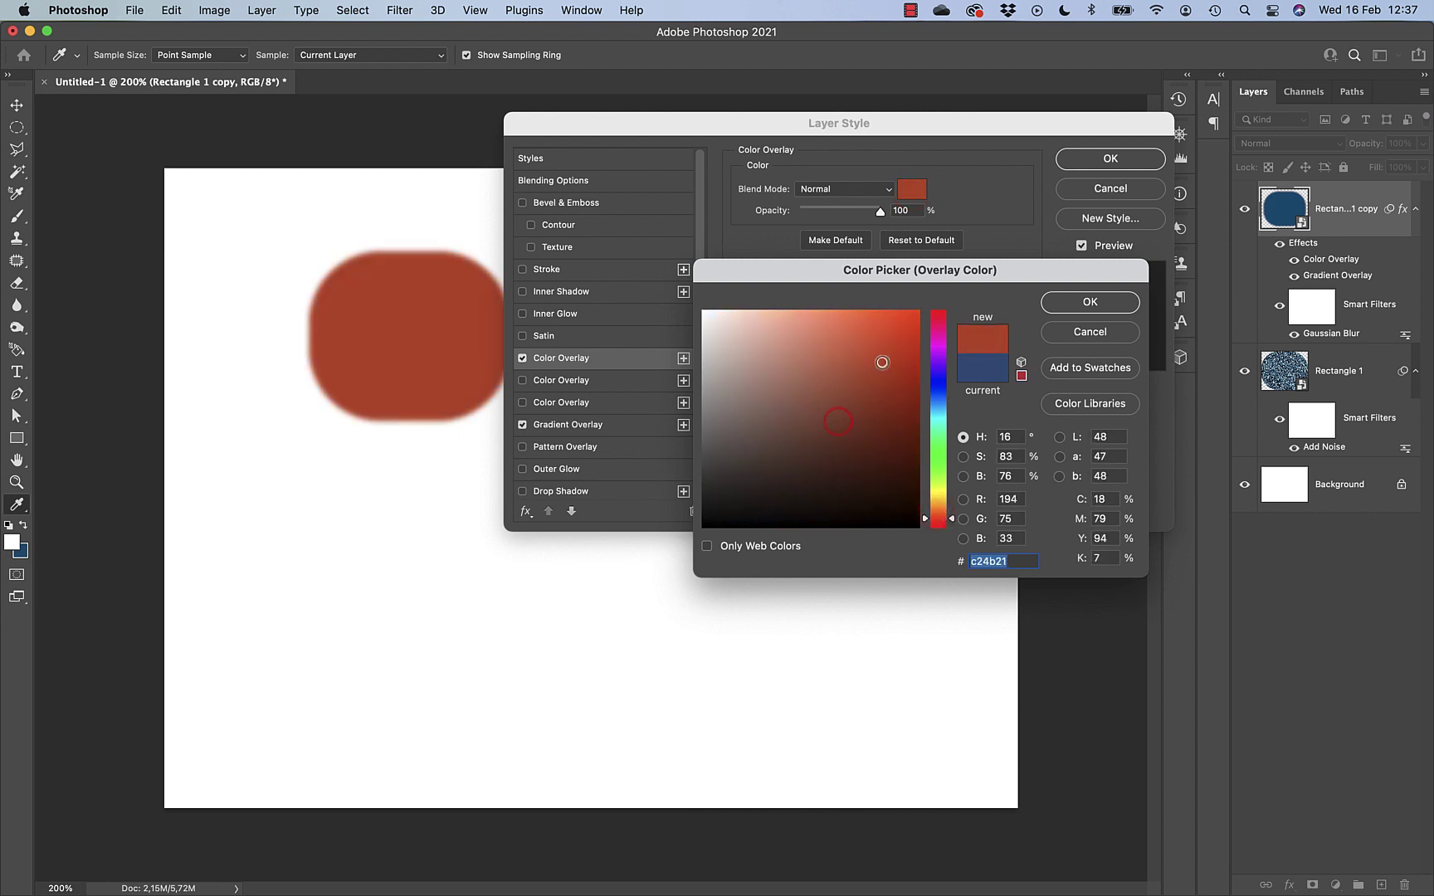
click(1094, 303)
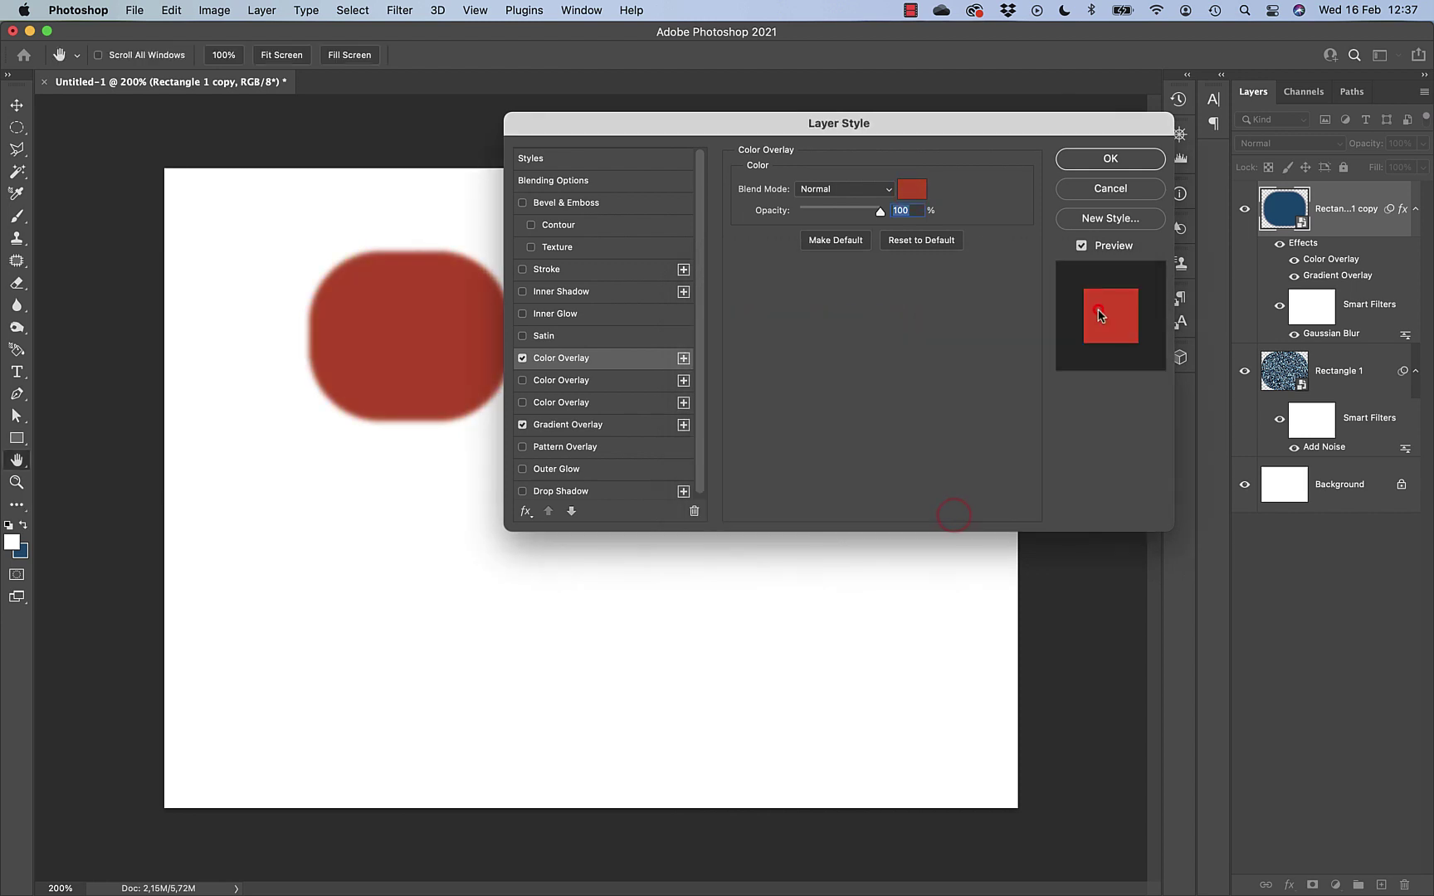
click(1119, 169)
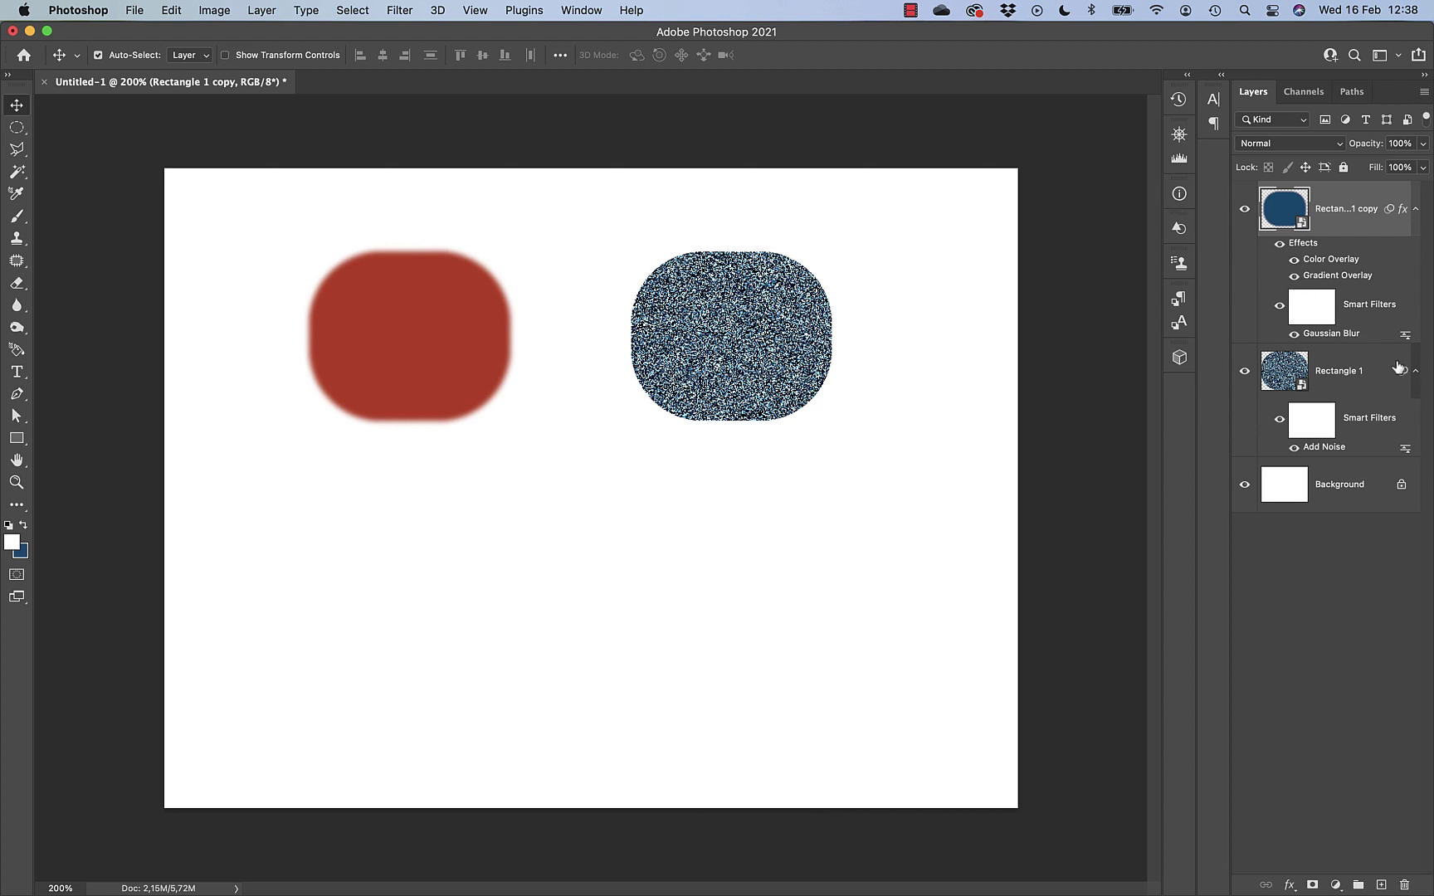
Undo the Color Overlay on Rectangle 1 copy and redo it.
drag(1397, 366, 1398, 367)
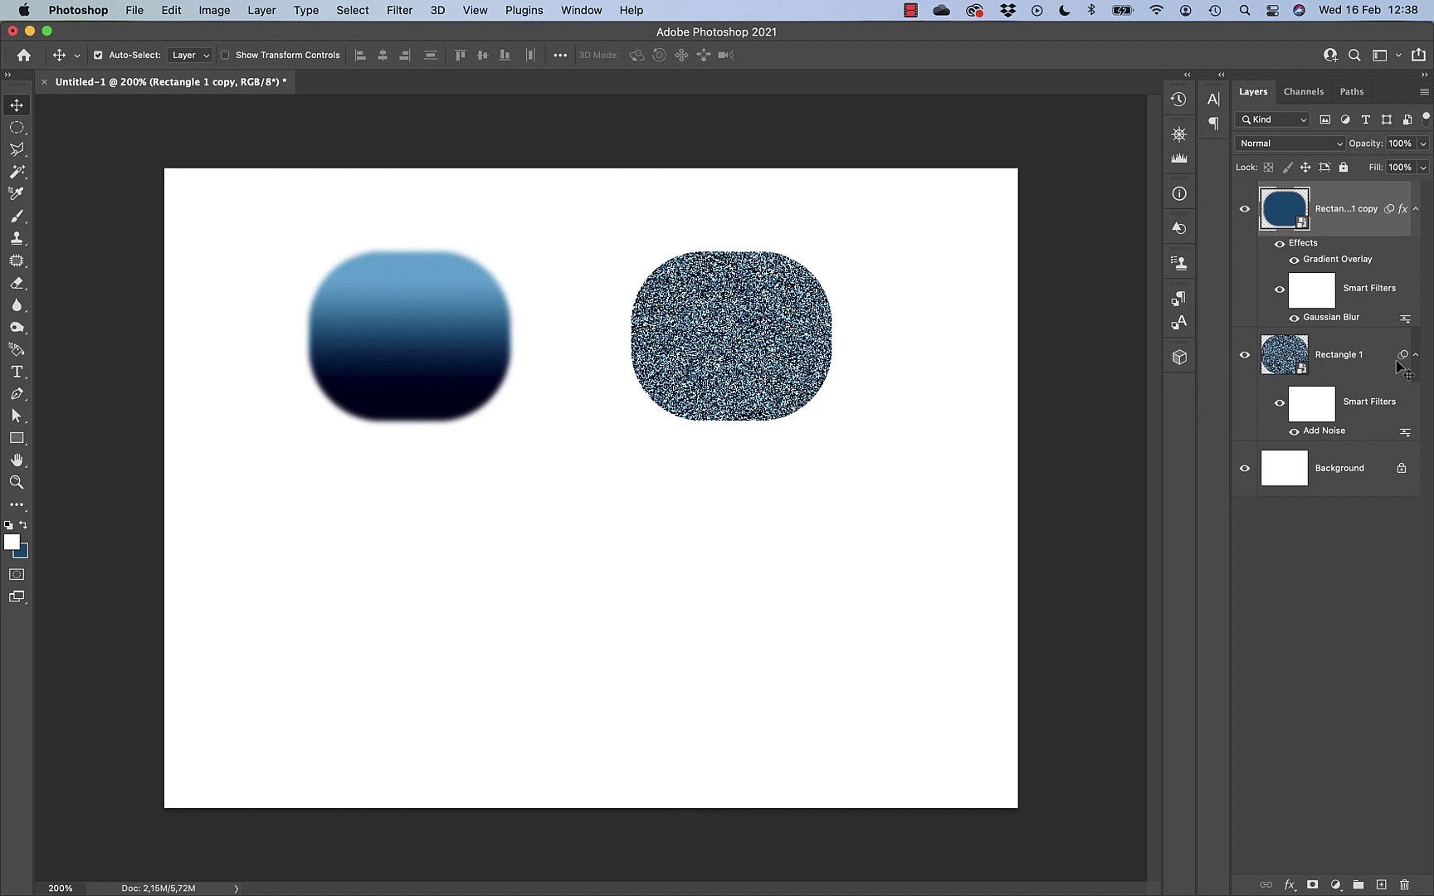
click(171, 11)
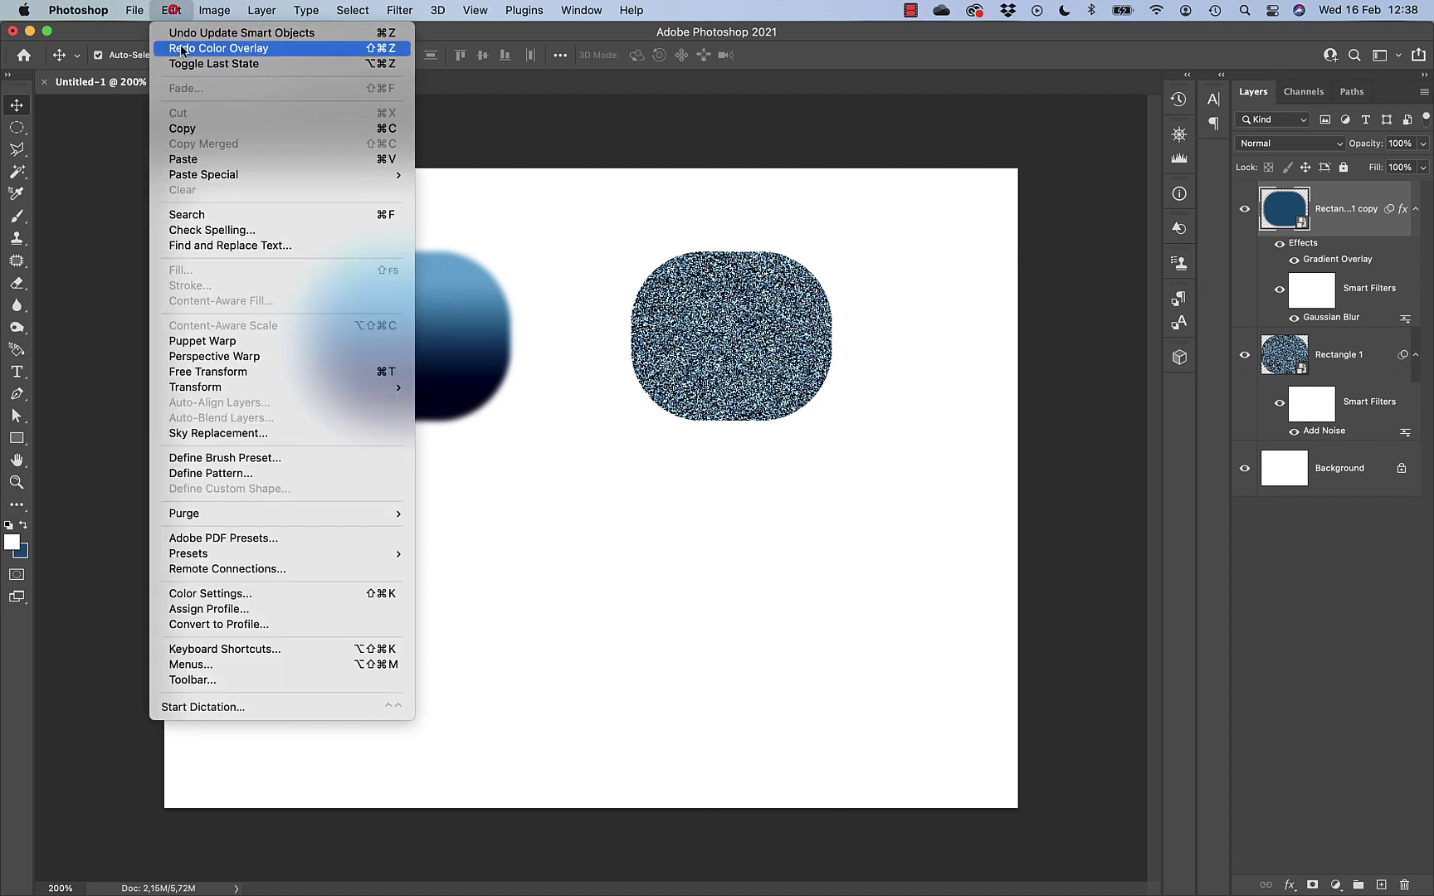
click(211, 48)
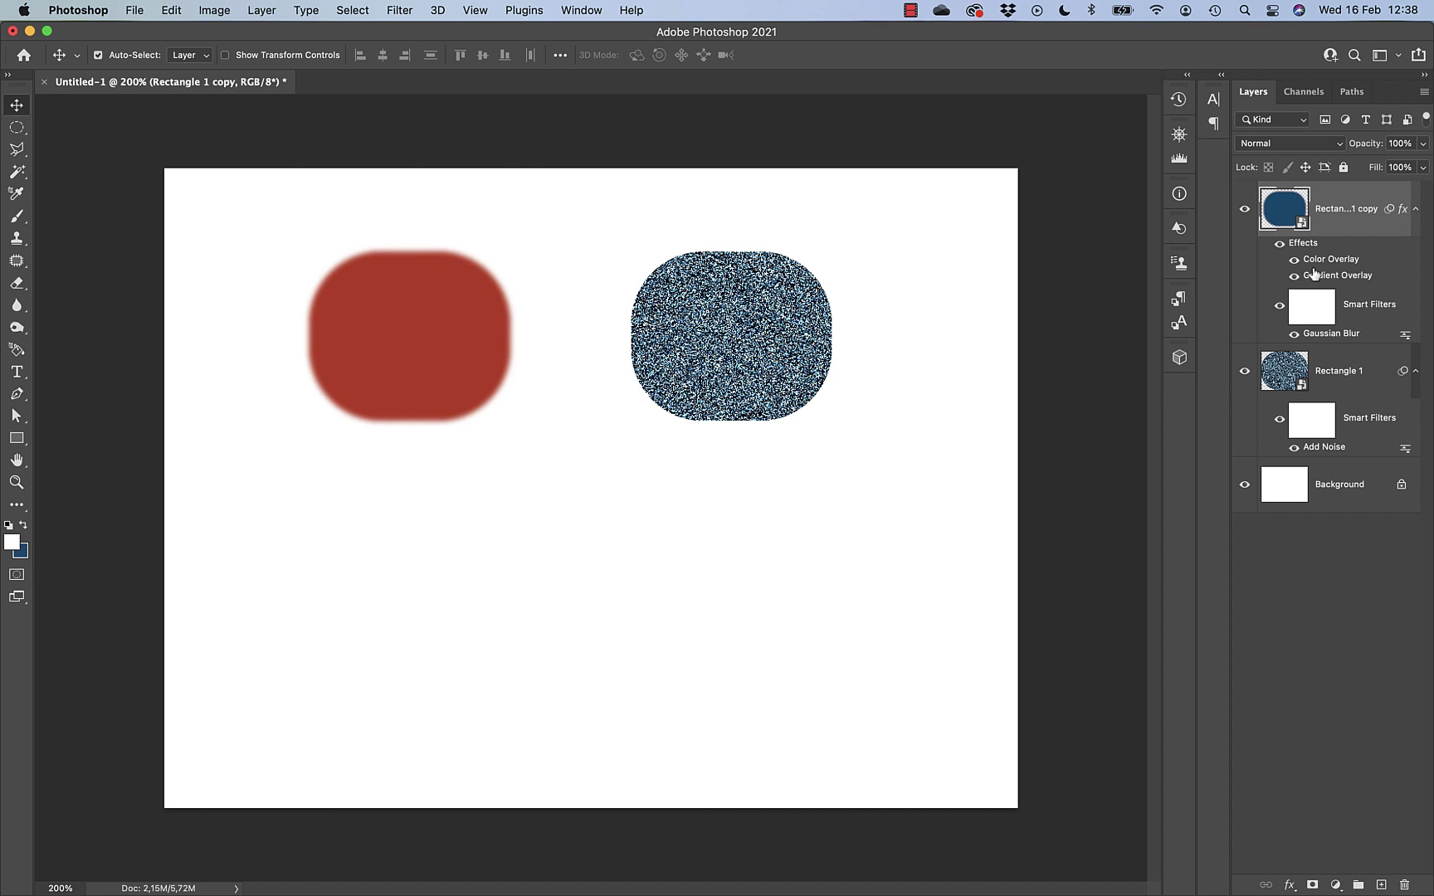
Hide and show the copy's Color Overlay to compare it with the Gradient Overlay beneath.
click(1343, 274)
mouse_move(1335, 279)
mouse_down()
mouse_move(1297, 255)
mouse_move(1336, 279)
mouse_up()
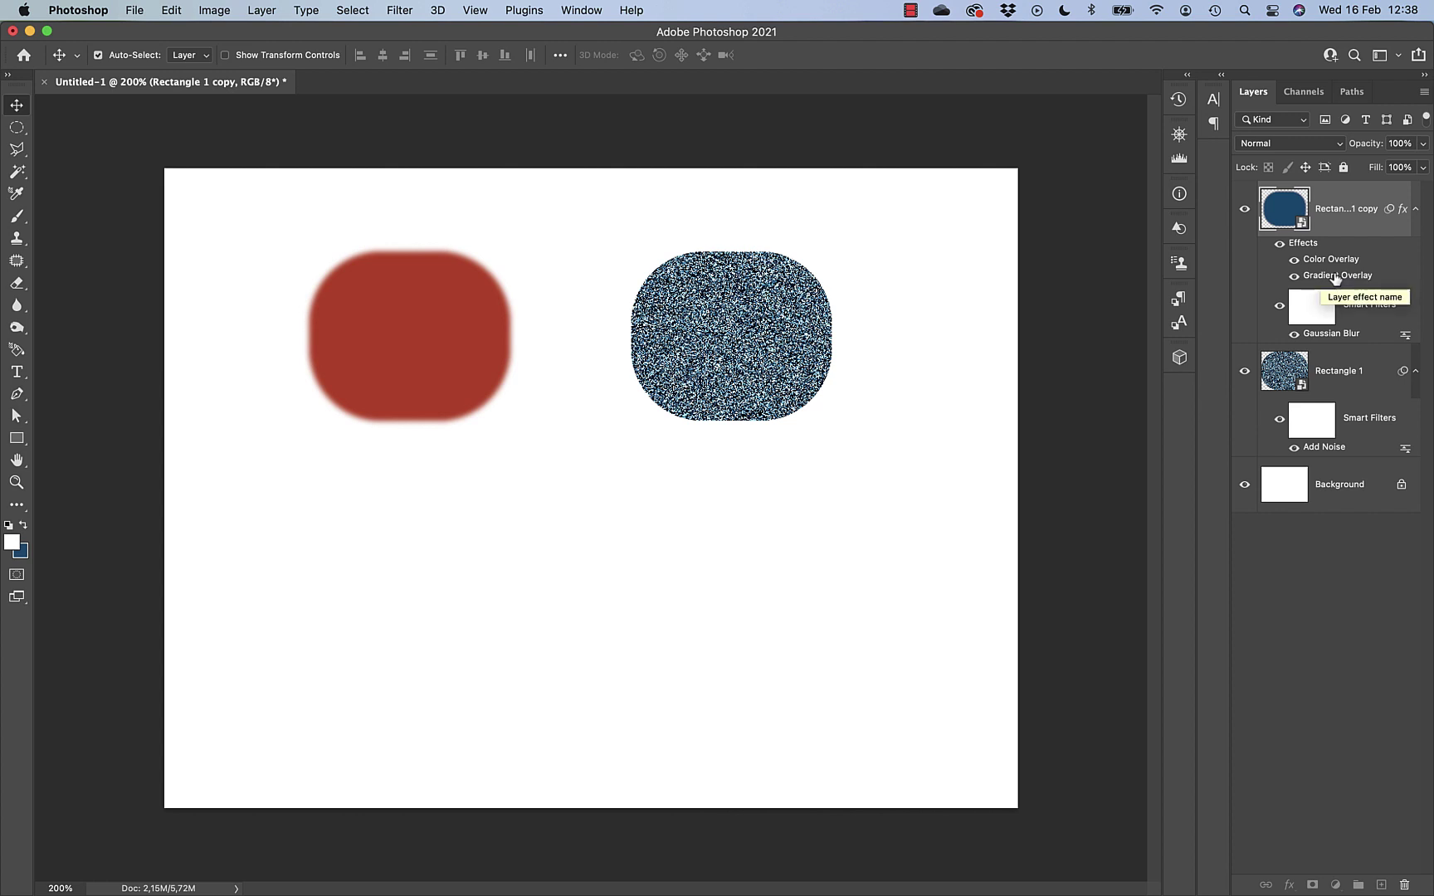
click(1294, 260)
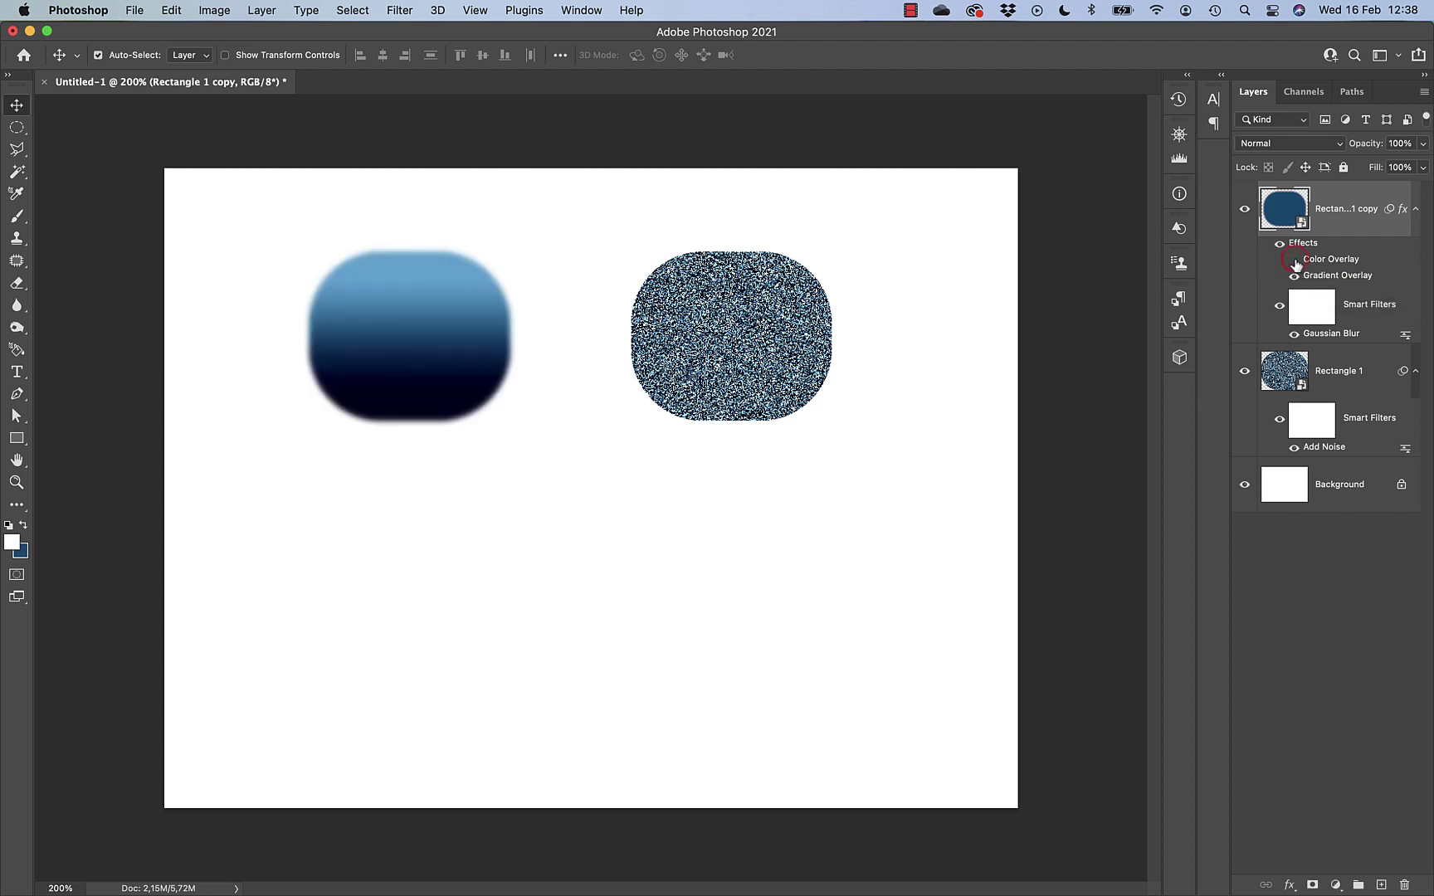
click(1294, 261)
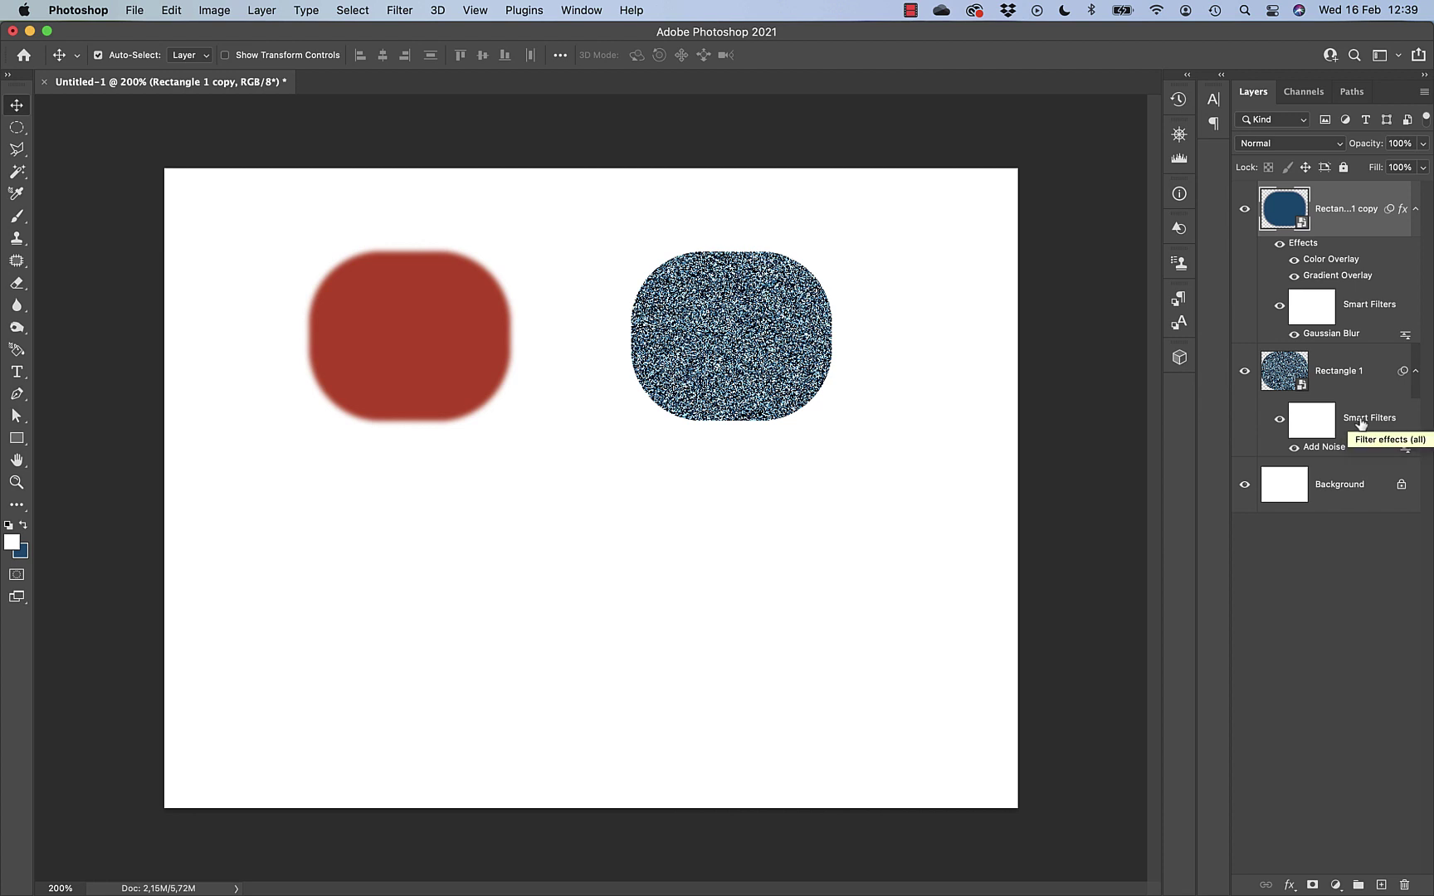
Duplicate Rectangle 1's Add Noise smart filter onto Rectangle 1 copy, and hide the copy's layer effects.
drag(1360, 424, 1351, 212)
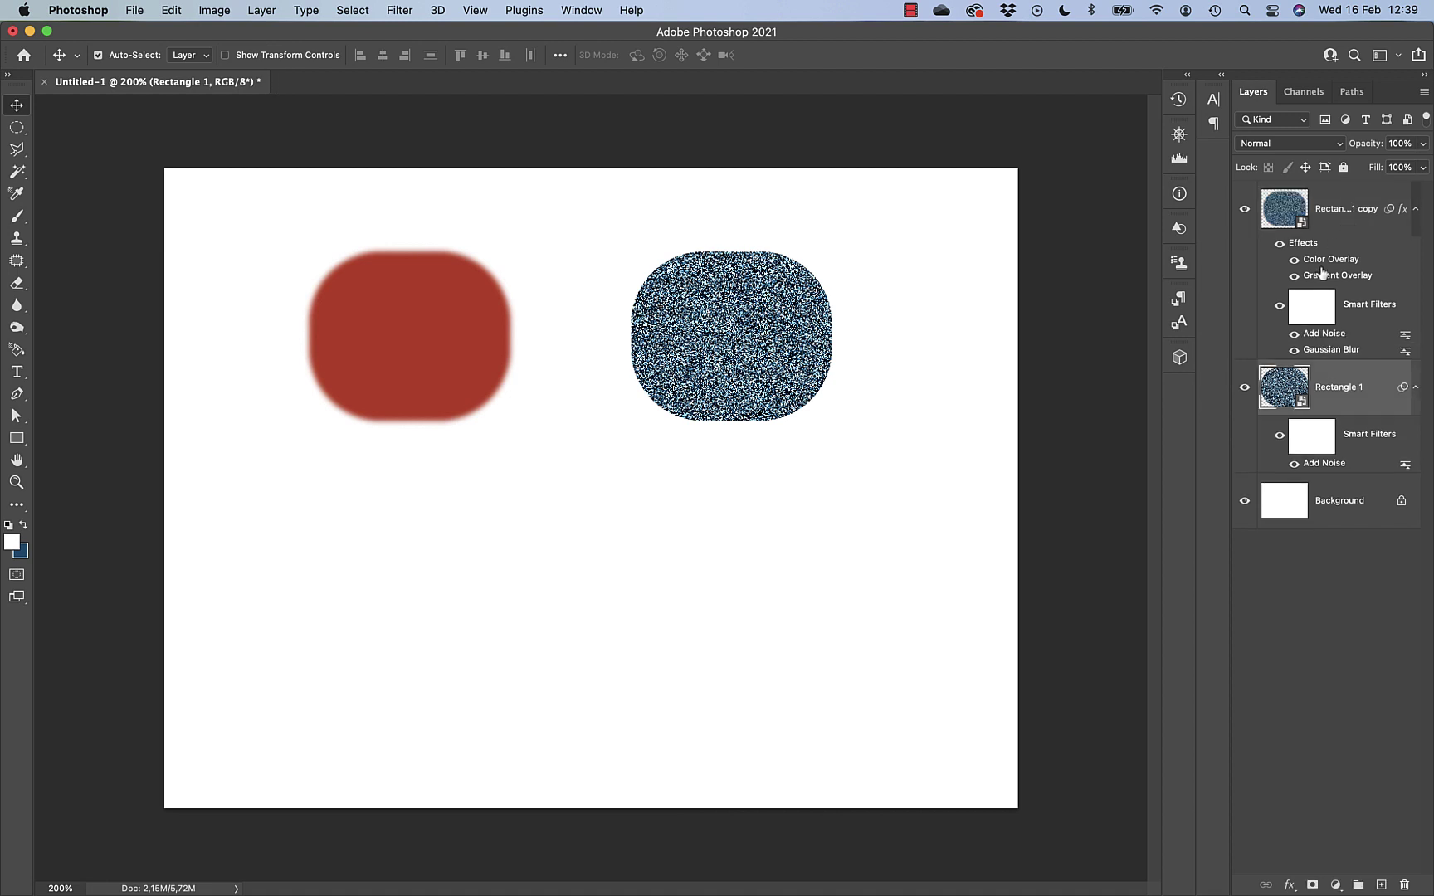
click(1279, 244)
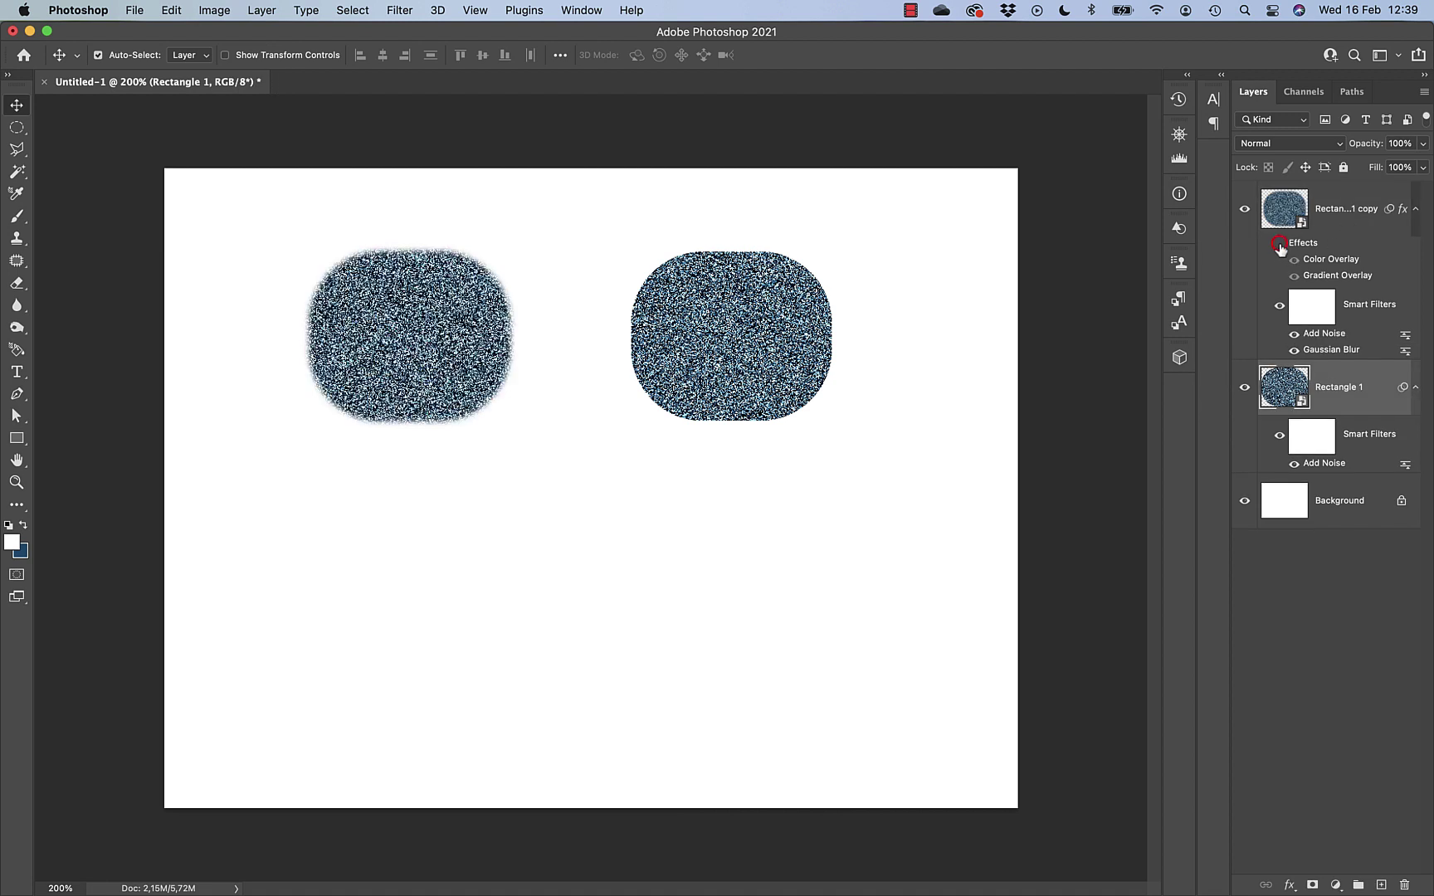
click(1280, 245)
click(1279, 245)
click(1279, 245)
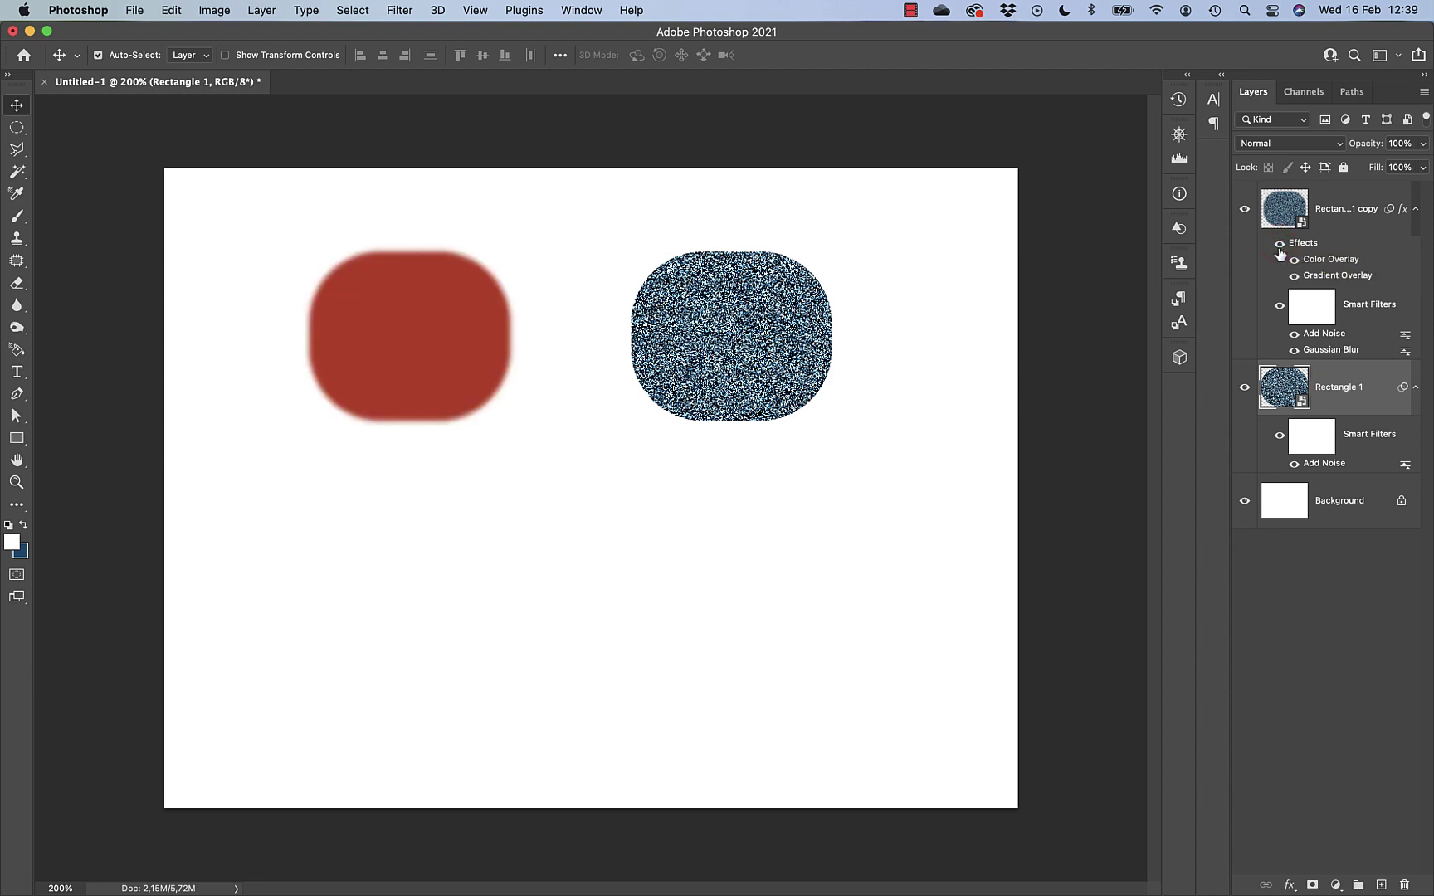
click(1279, 246)
click(1281, 259)
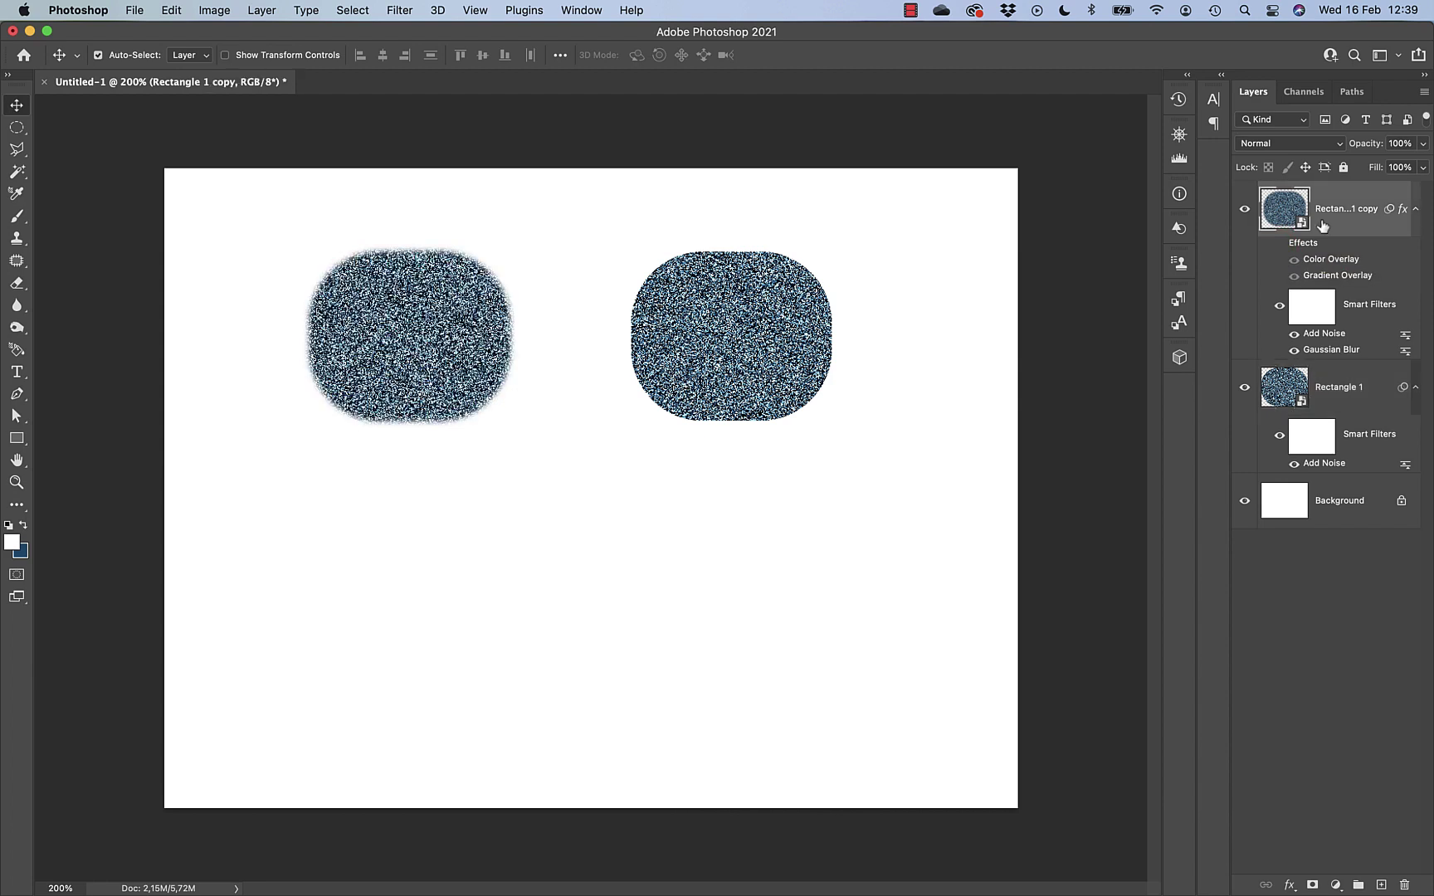
Add a Hue/Saturation adjustment layer clipped to Rectangle 1 copy and set its hue to +74.
click(262, 11)
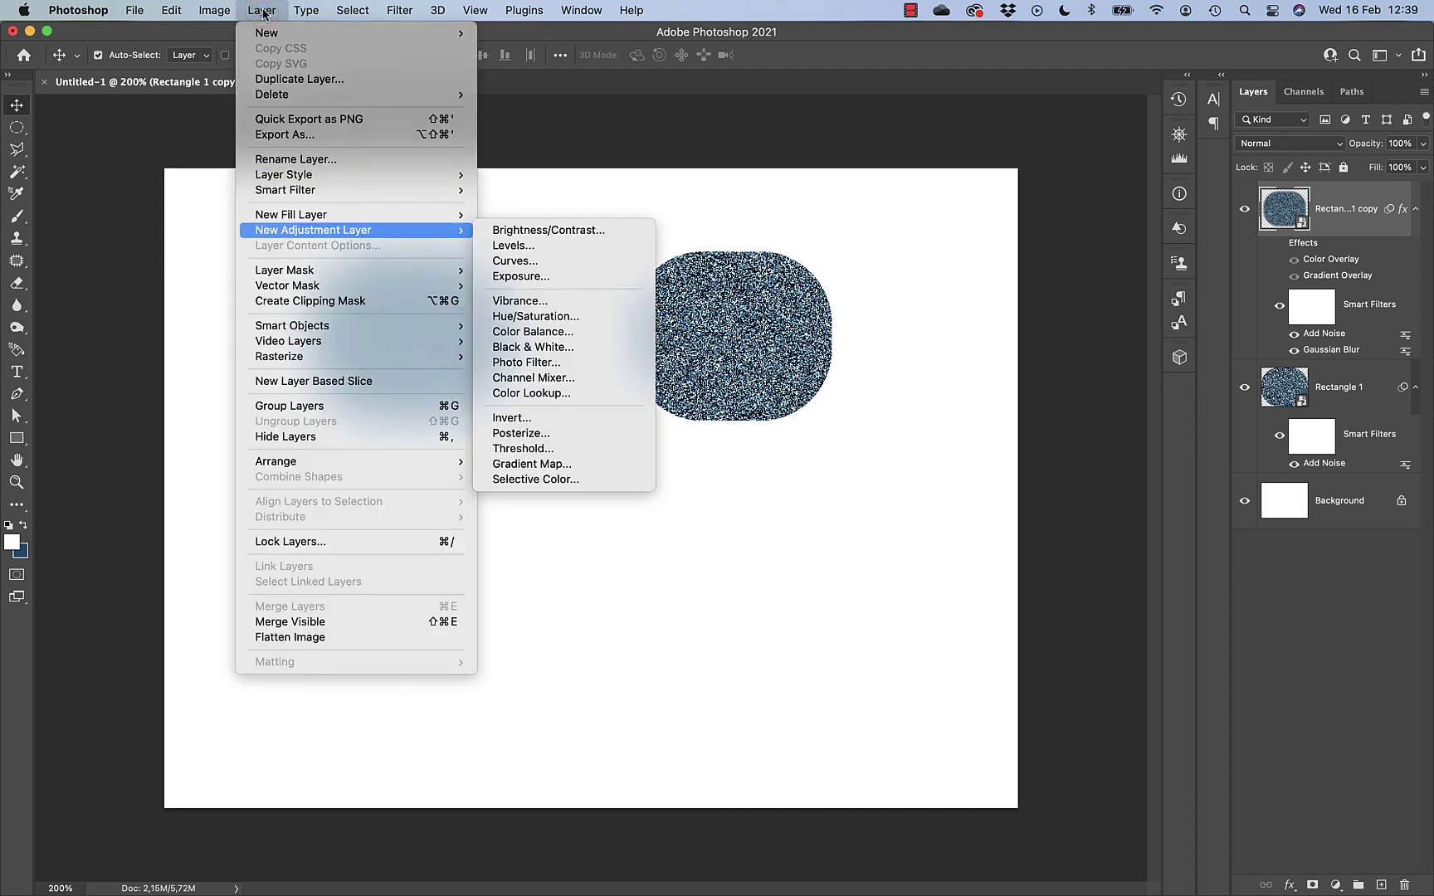
mouse_move(452, 230)
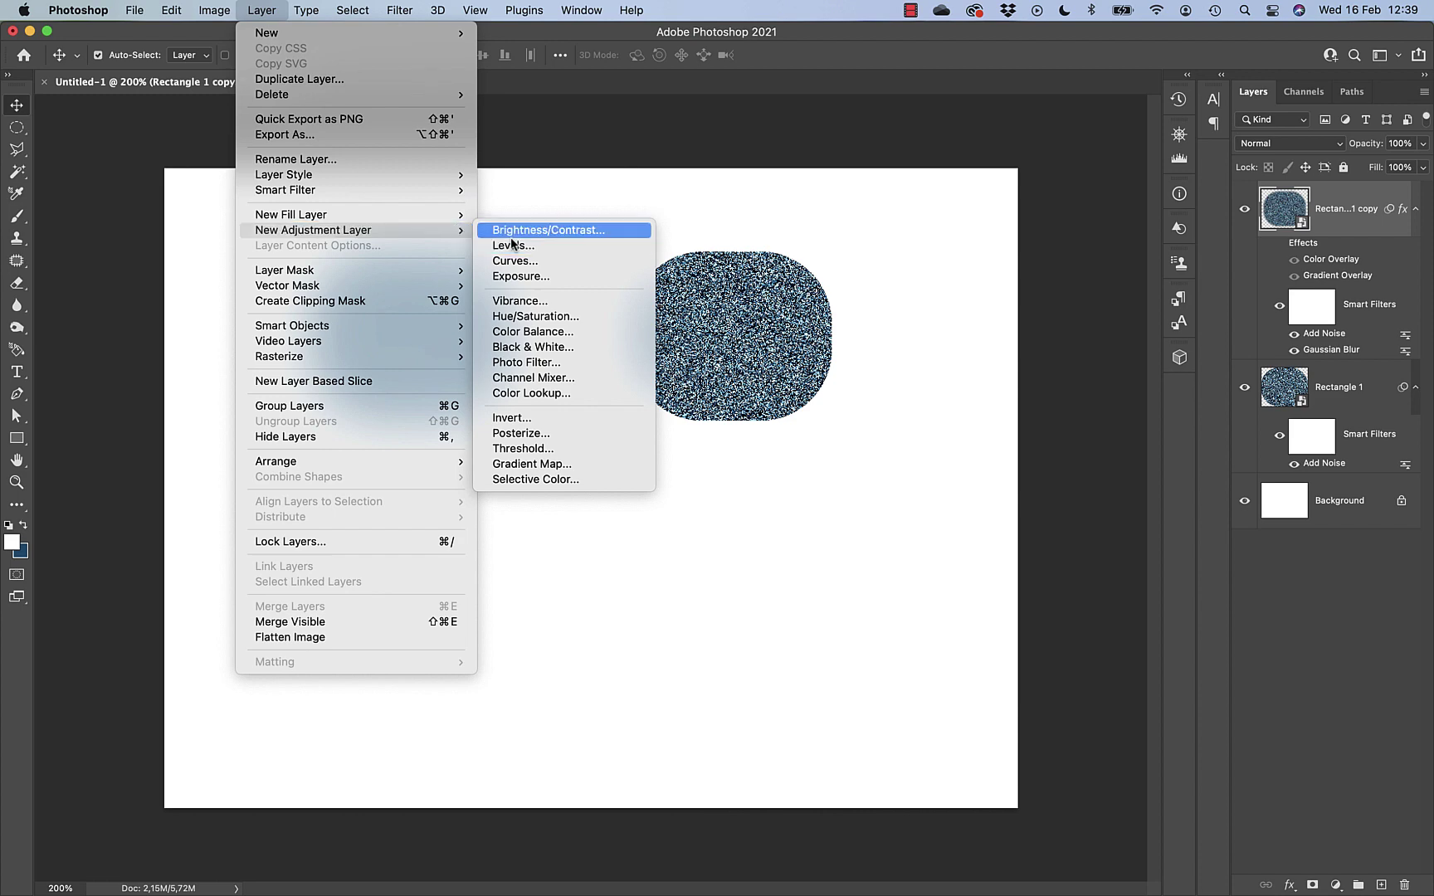
click(537, 316)
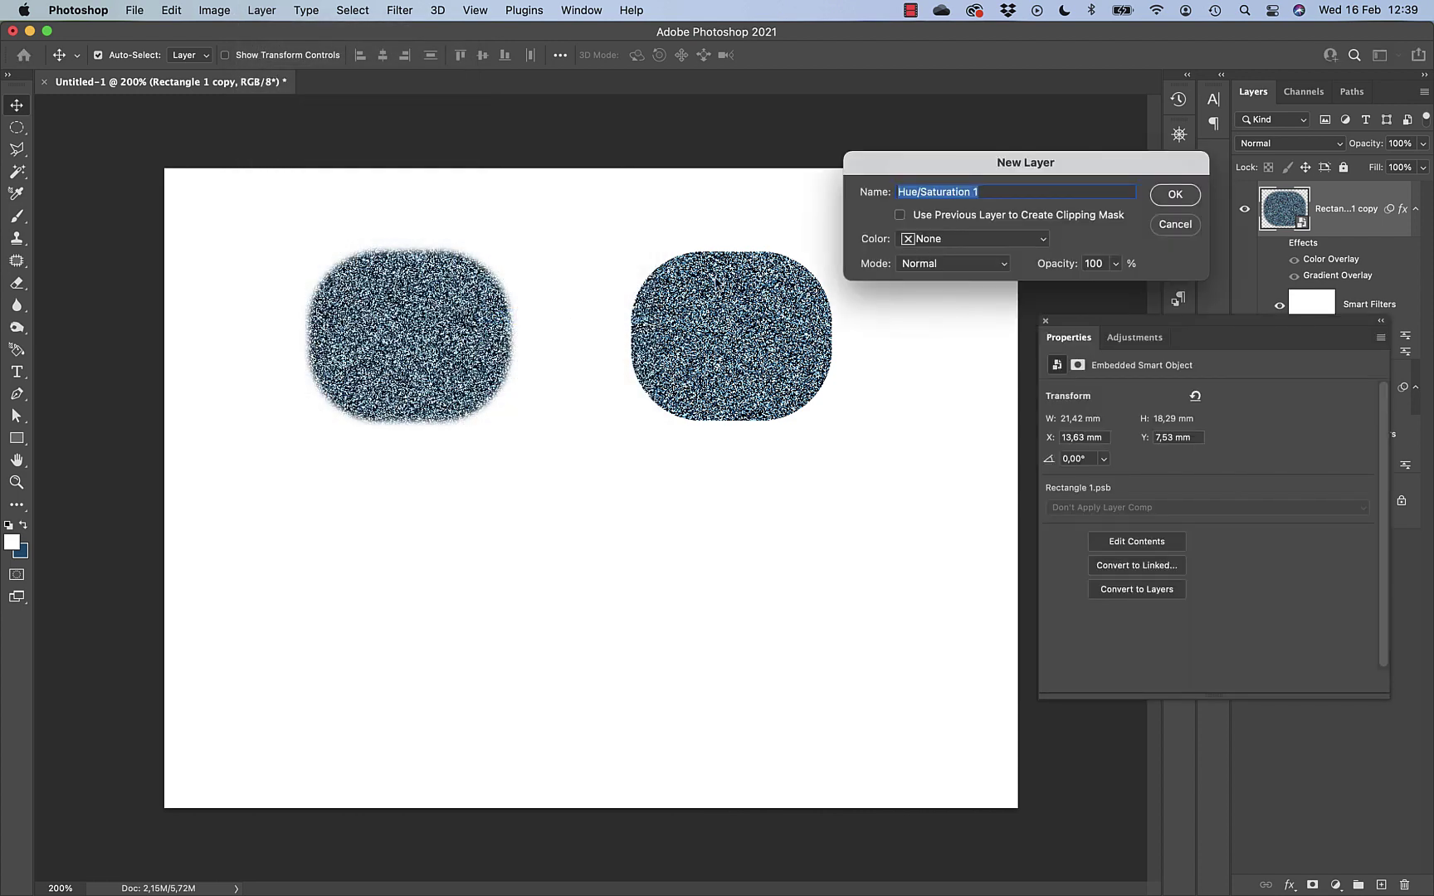
click(1014, 219)
click(1179, 204)
drag(1209, 464, 1297, 469)
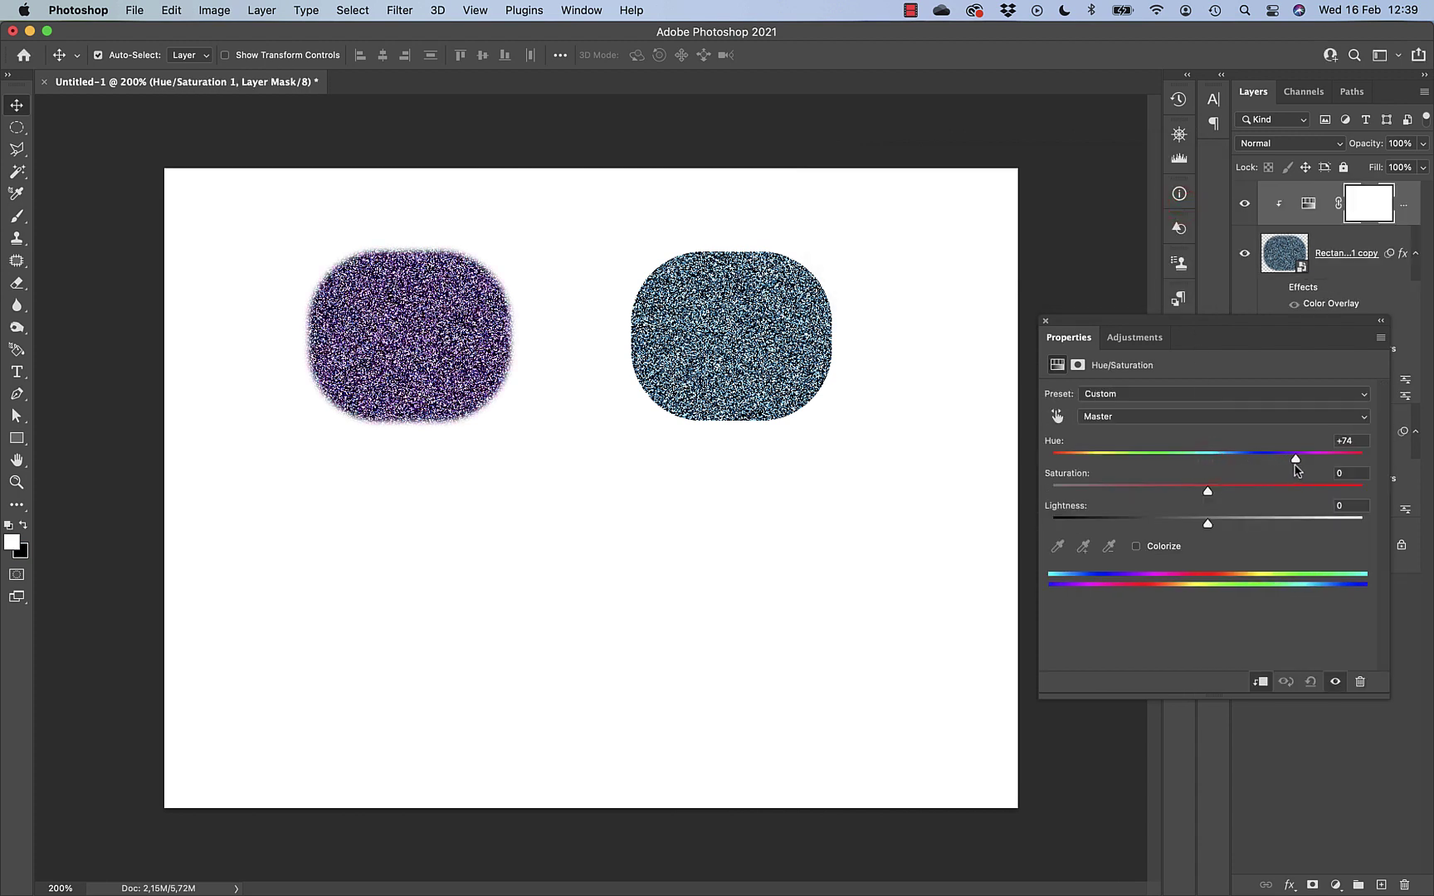
click(1046, 321)
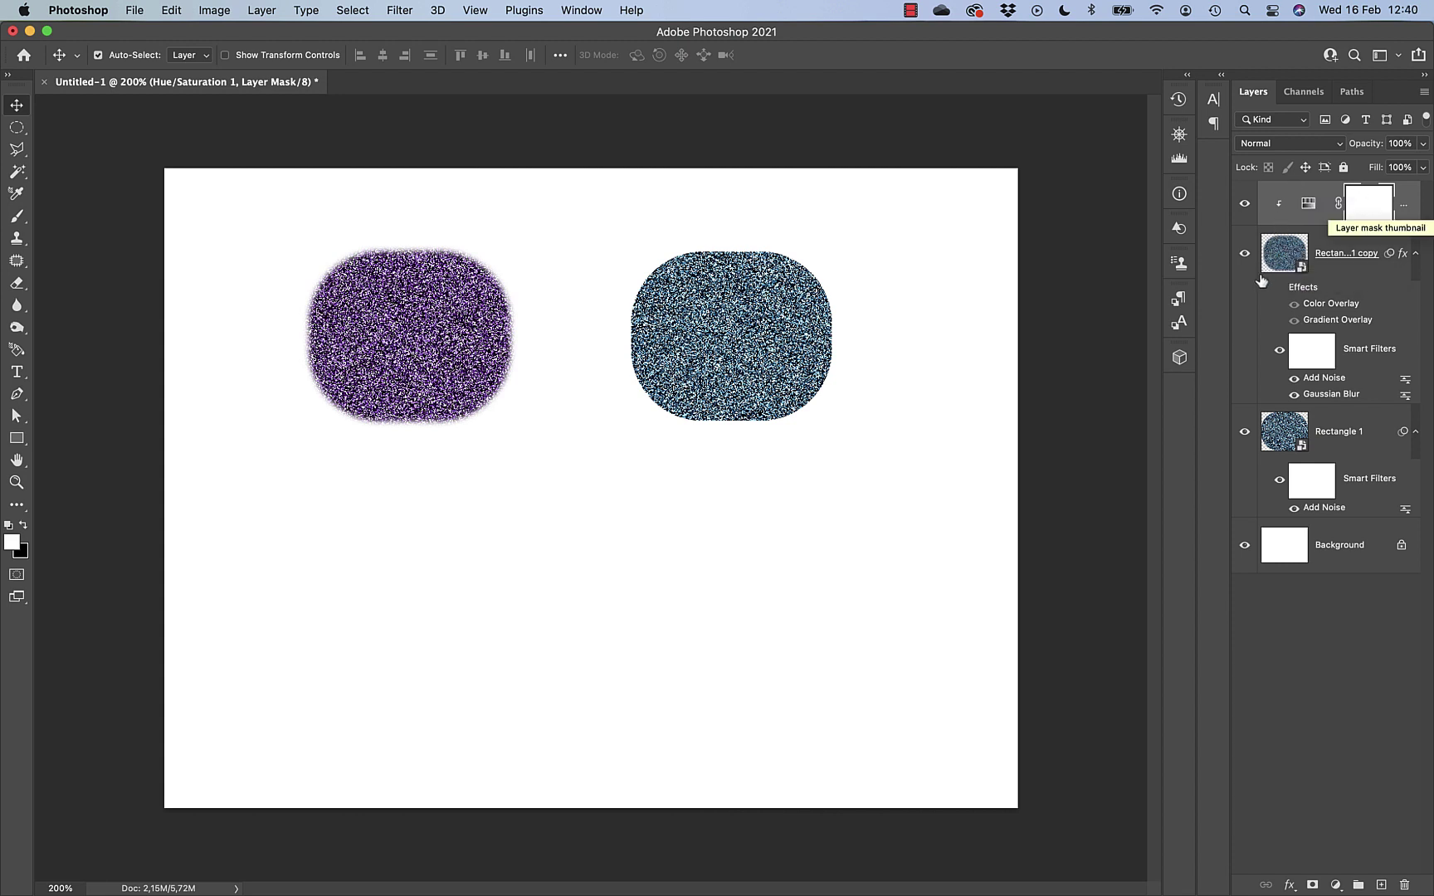
Show the copy's effects with Color Overlay off, toggling the smart filters, Hue/Saturation layer and Color Overlay to compare how they interact.
click(1279, 349)
click(1279, 349)
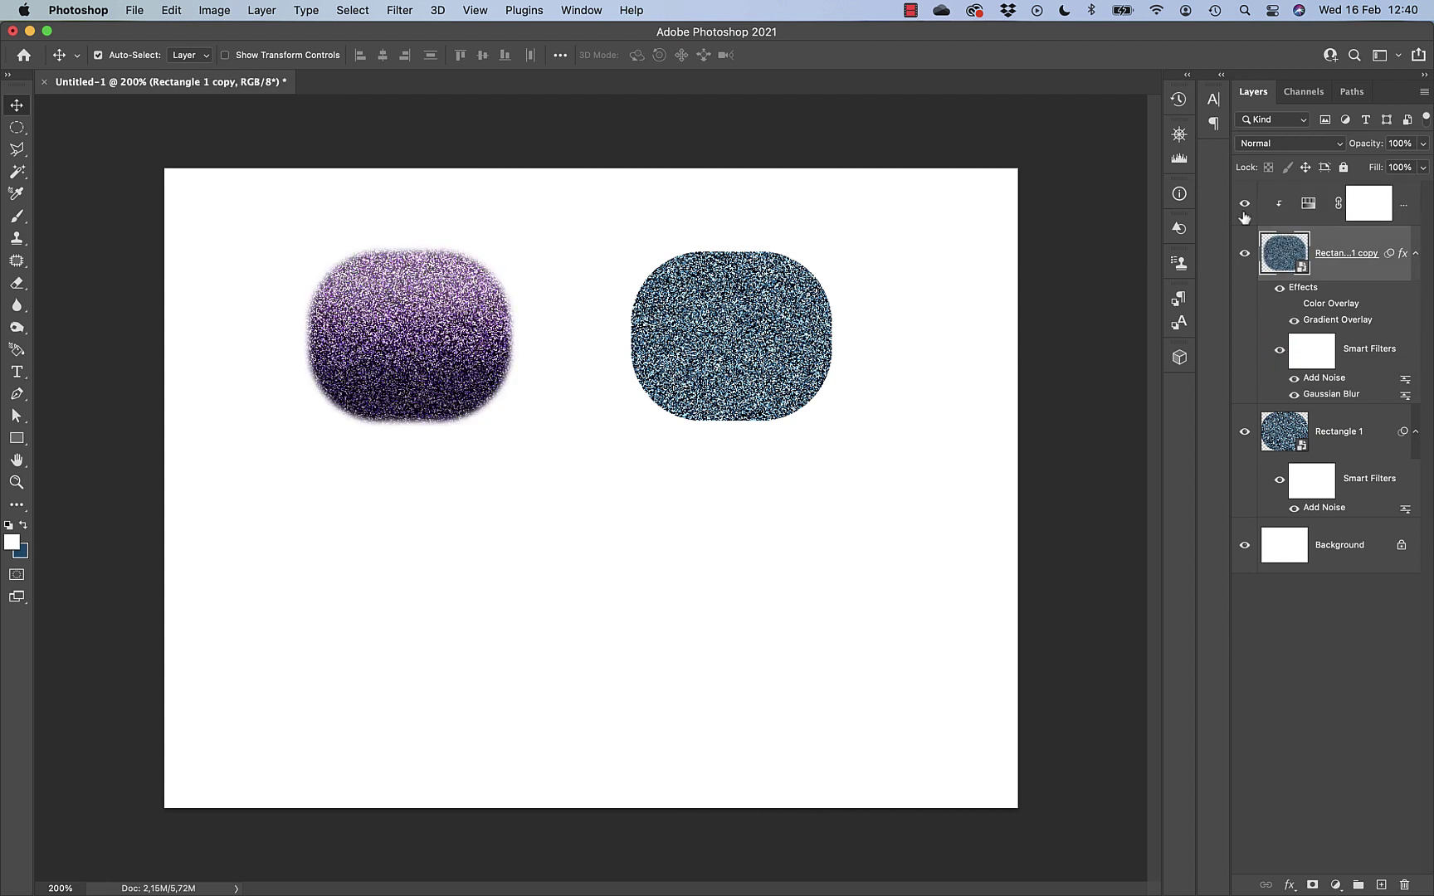
click(1244, 204)
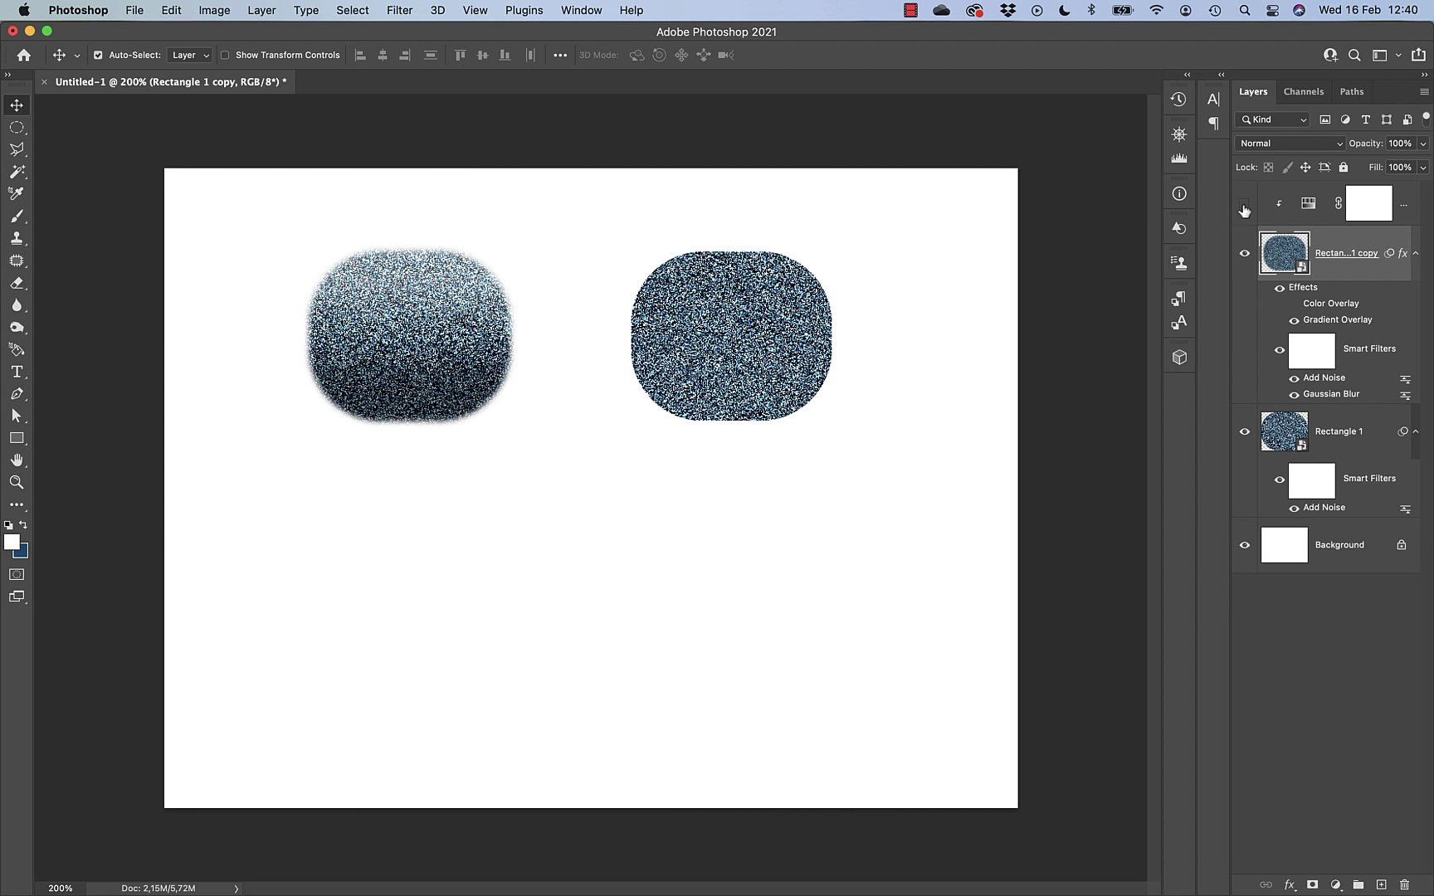
click(1244, 204)
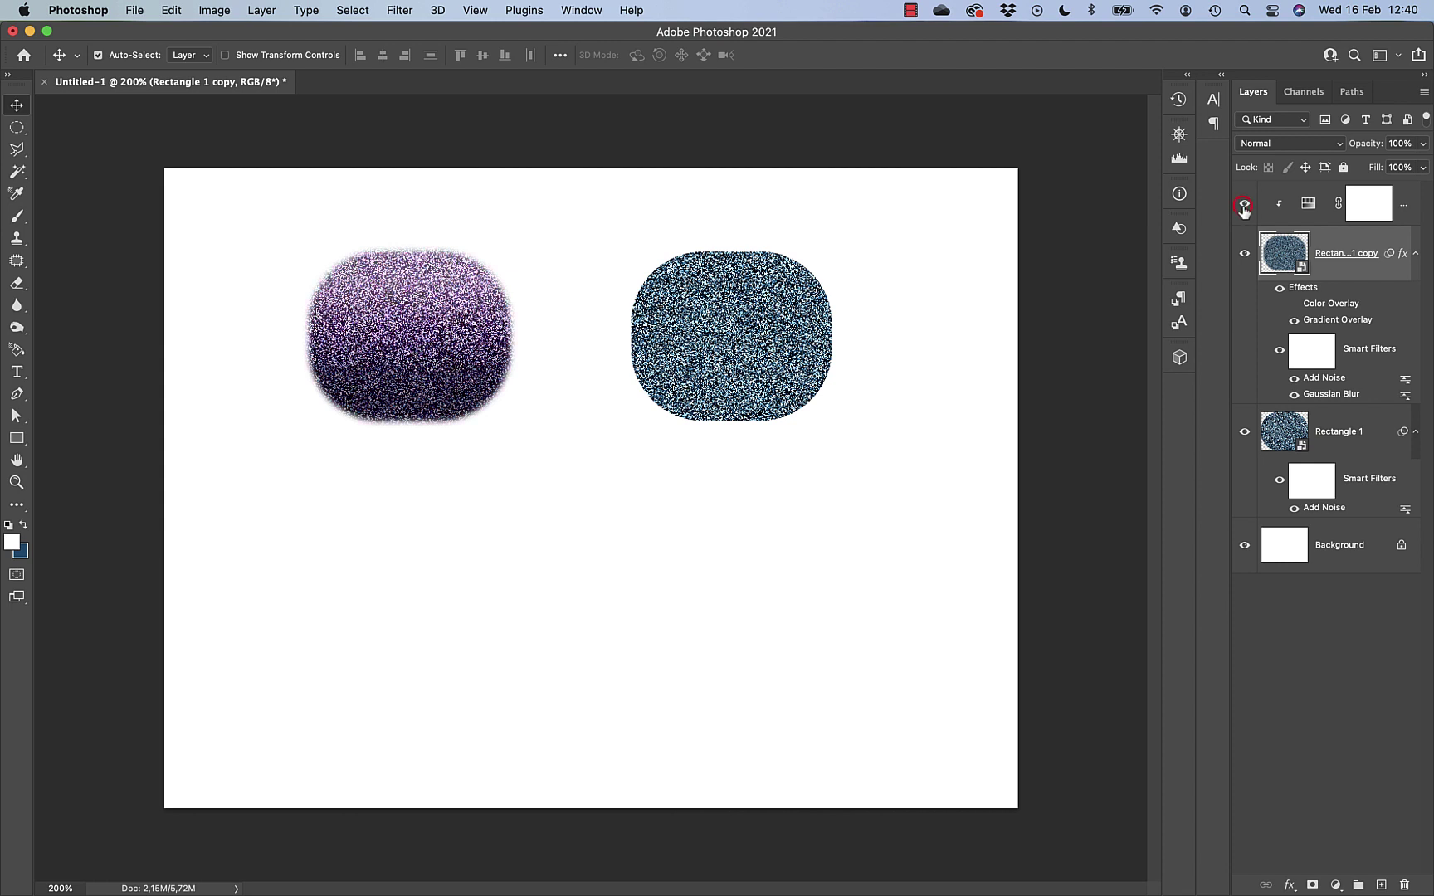
click(1293, 306)
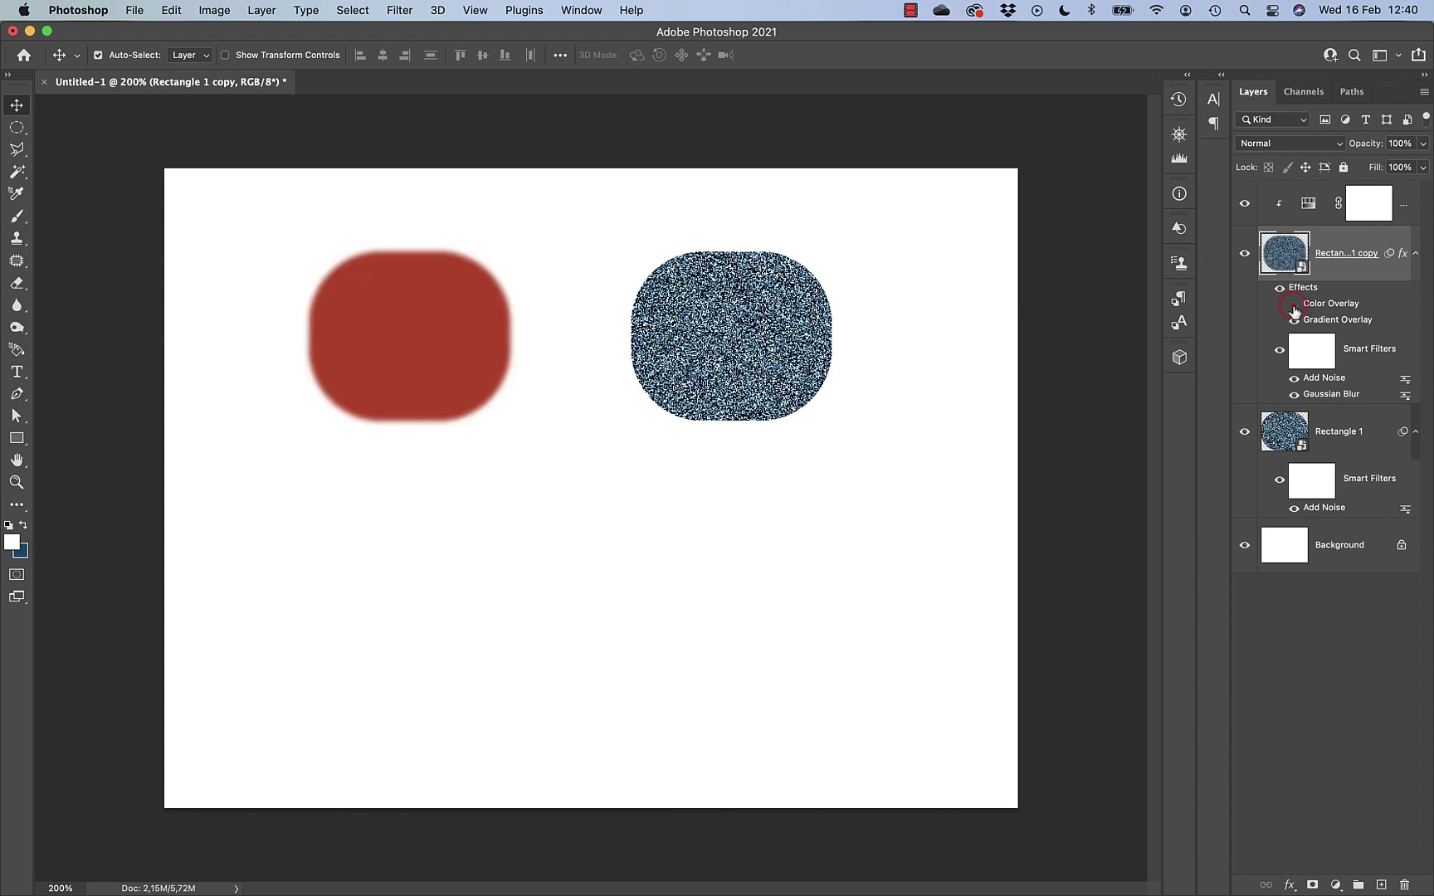
click(1292, 306)
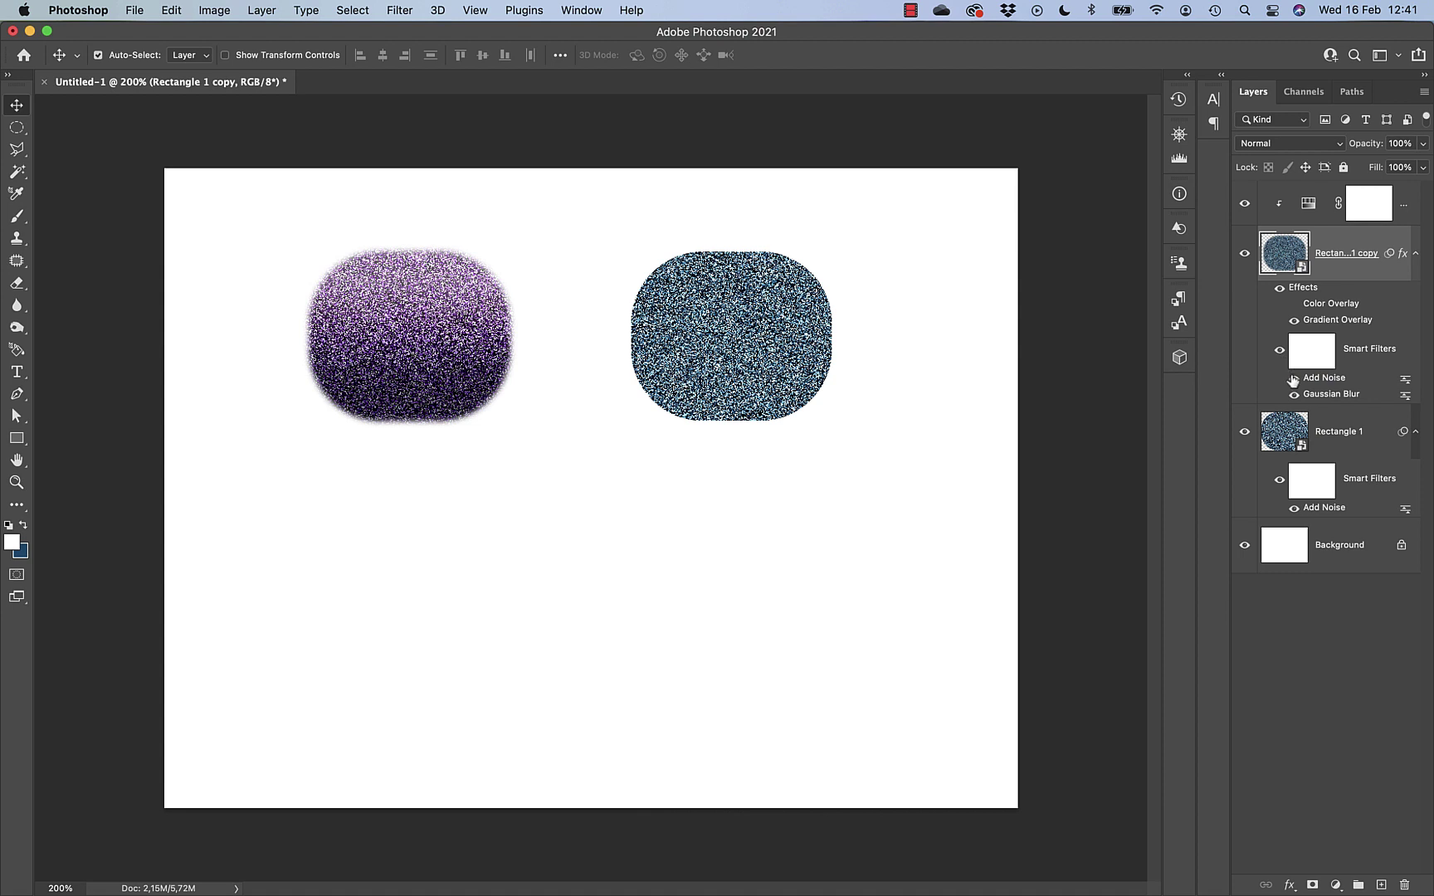
Toggle the copy's Add Noise and Gaussian Blur smart filters off and on to examine each filter's contribution.
click(1294, 379)
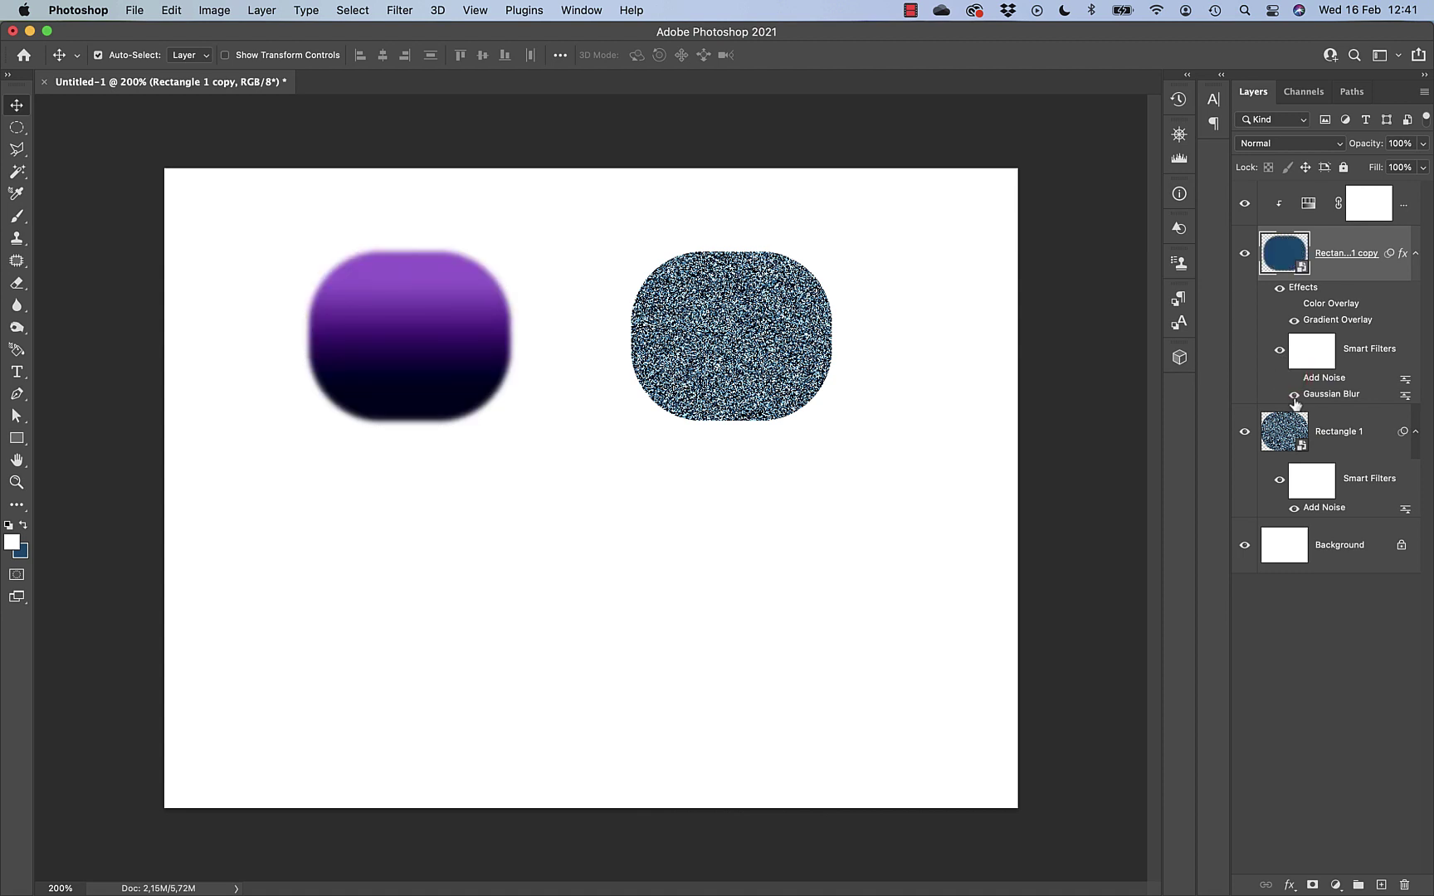
click(1294, 395)
click(1294, 395)
click(1294, 379)
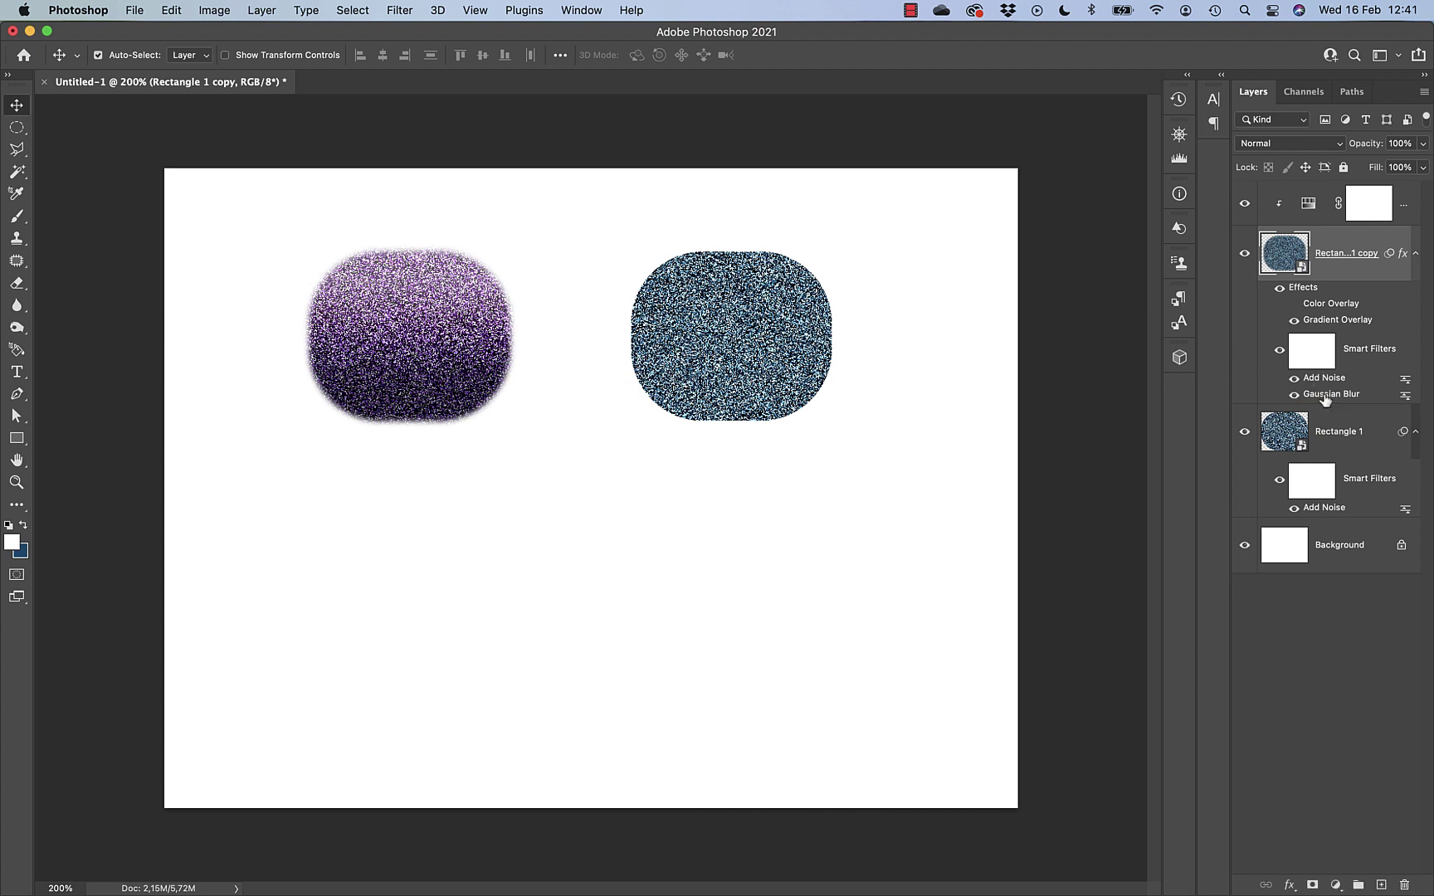
Move the copy's Gaussian Blur smart filter above Add Noise, and return it below.
mouse_move(1324, 395)
mouse_down()
mouse_move(1325, 368)
mouse_move(1326, 402)
mouse_up()
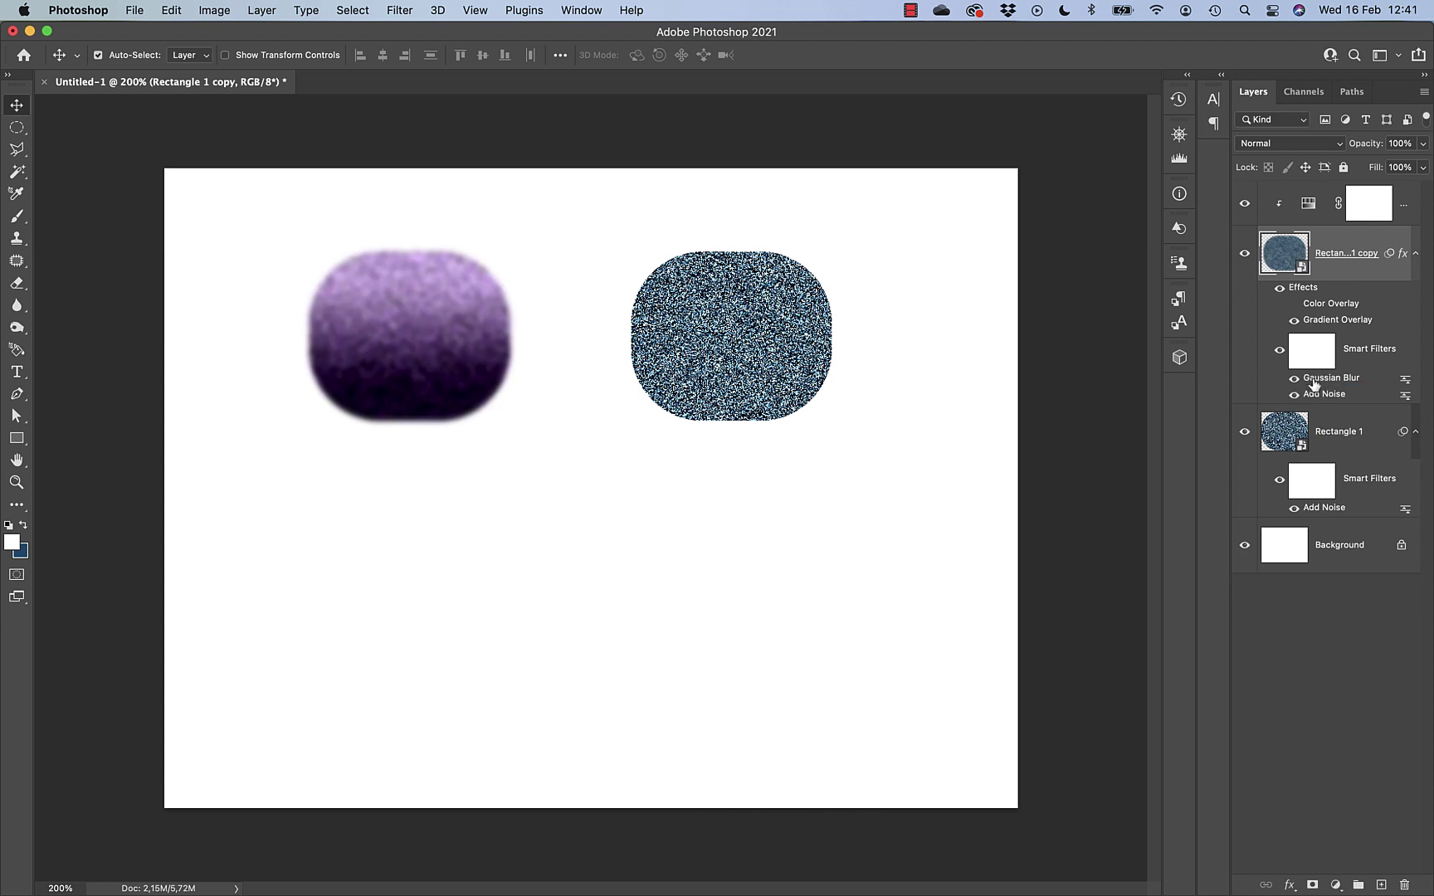
drag(1313, 381, 1315, 400)
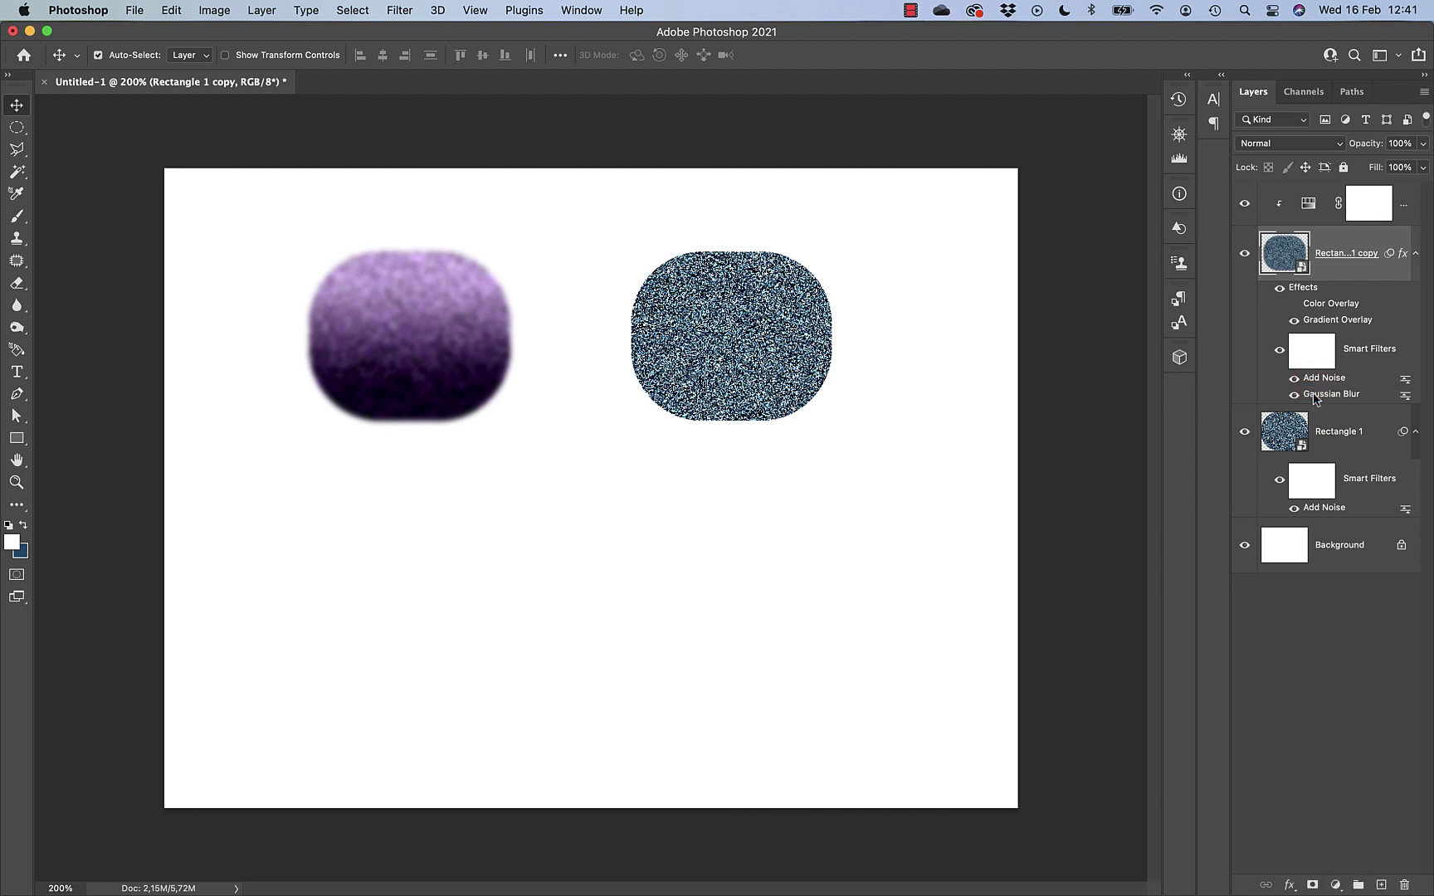